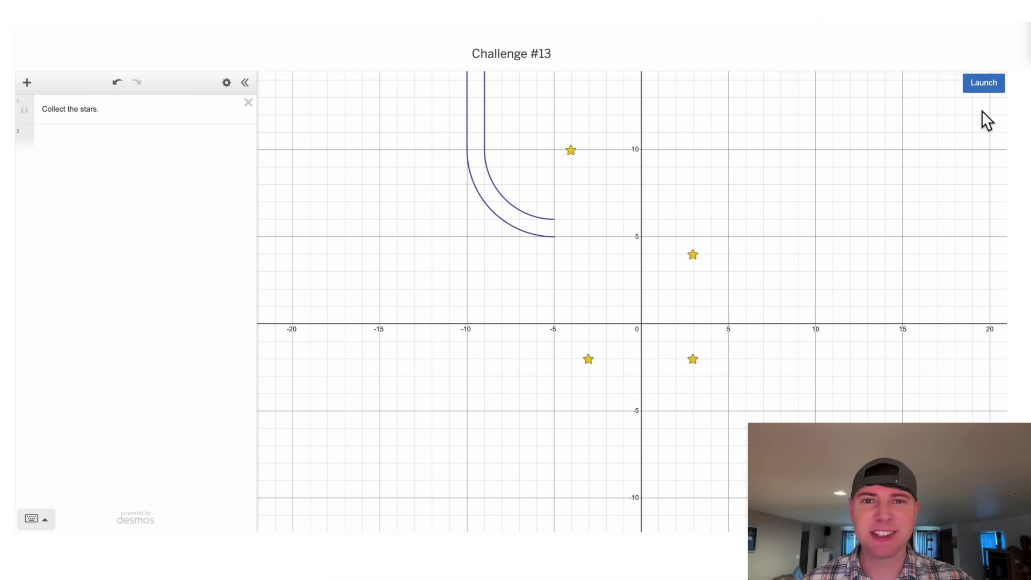
Step: Launch the marbles twice on the starting track, then start a new expression line
click(989, 89)
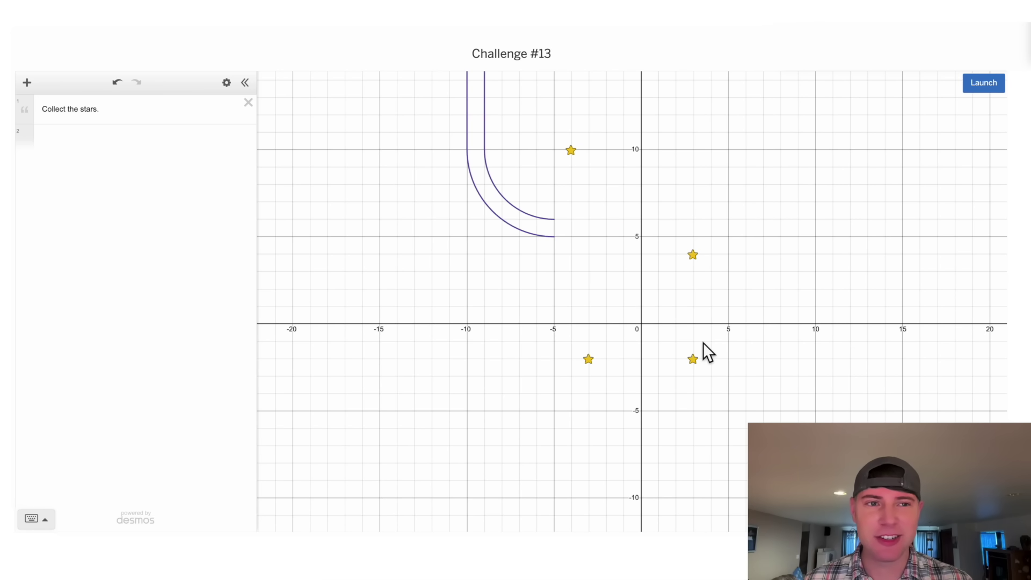
click(989, 86)
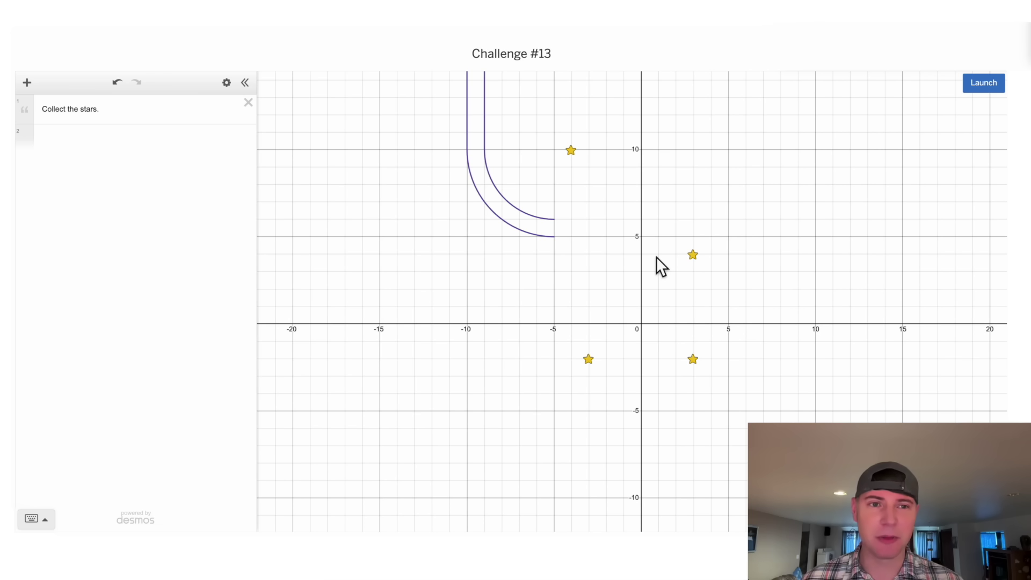
click(185, 139)
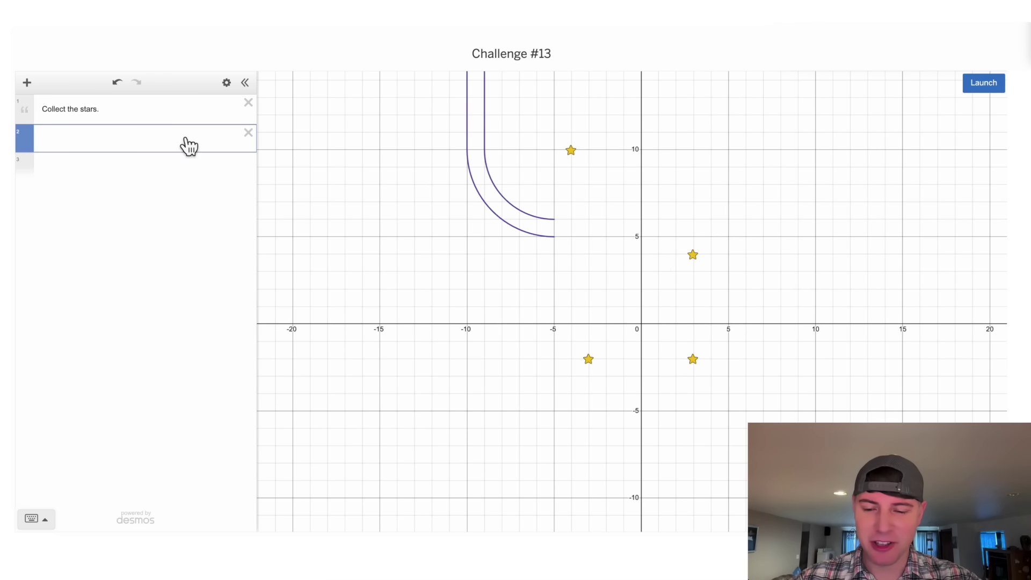
Step: Enter a unit circle equation (x-0)^2+(y-0)^2=1
text((x)
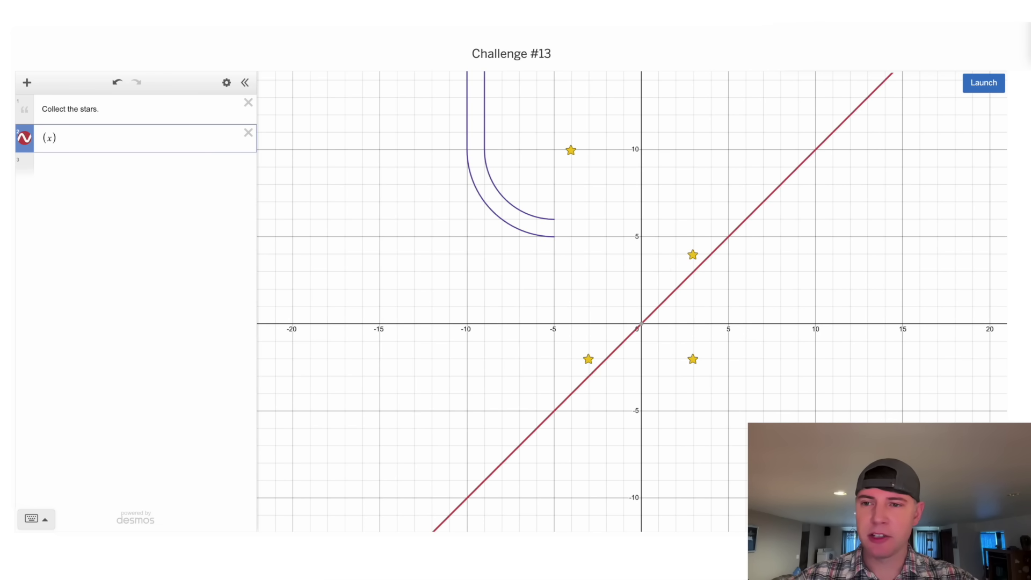
text()^2+(y)^2=1)
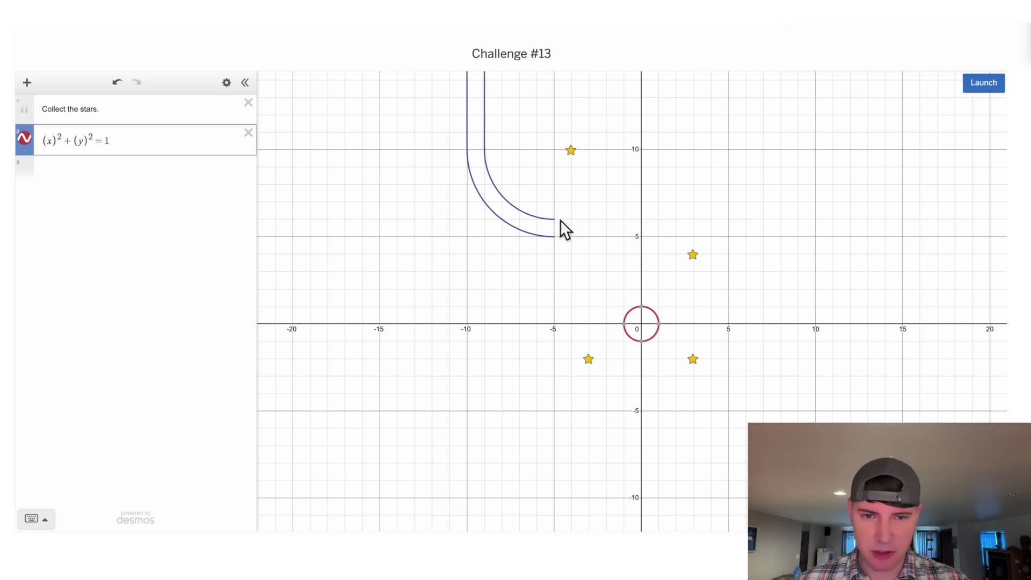
click(53, 144)
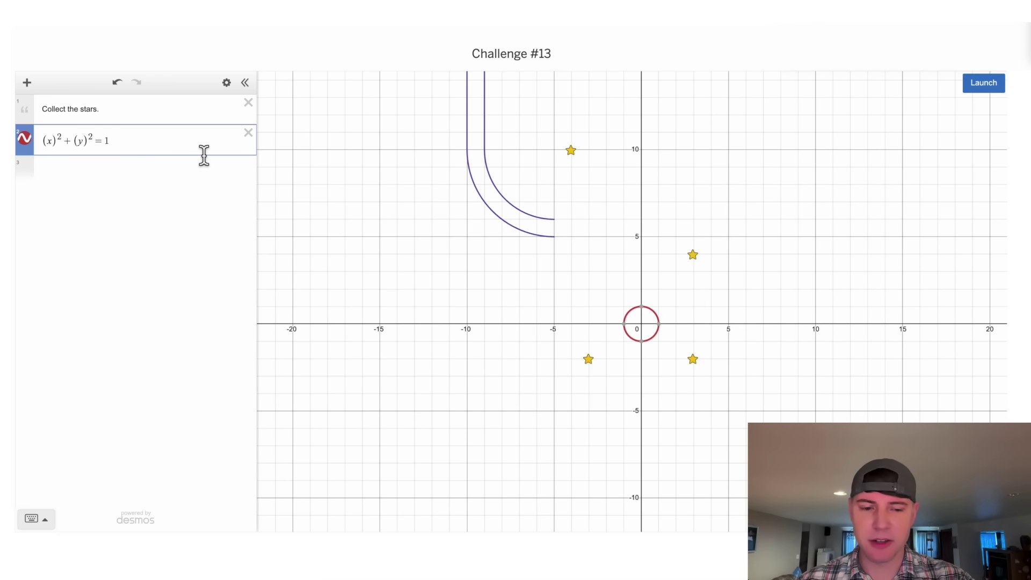
text(-0)
click(99, 142)
text(-0)
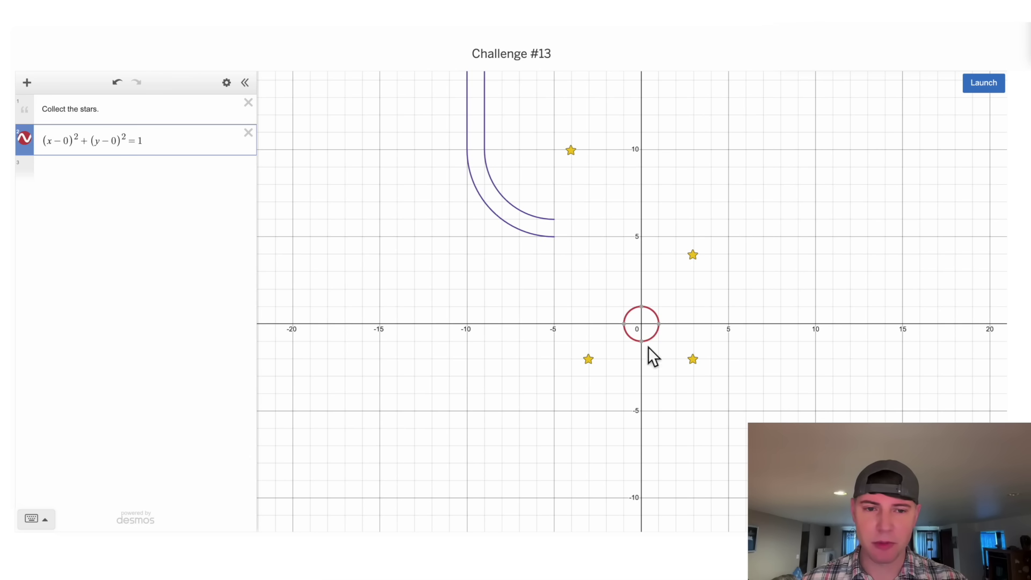
click(681, 346)
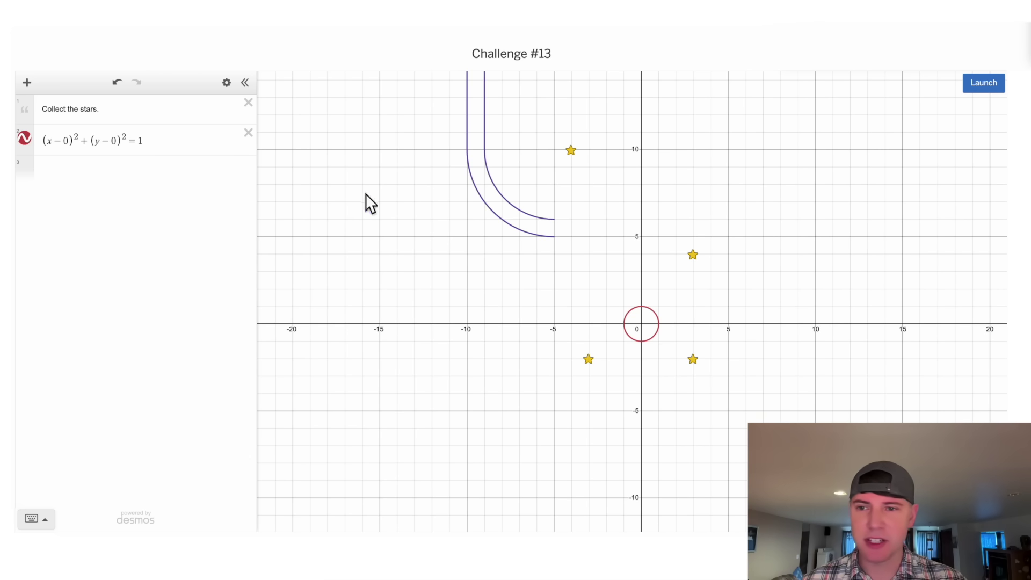
Step: Move the circle's centre to (−5, 6) and launch the marbles to test it
click(208, 152)
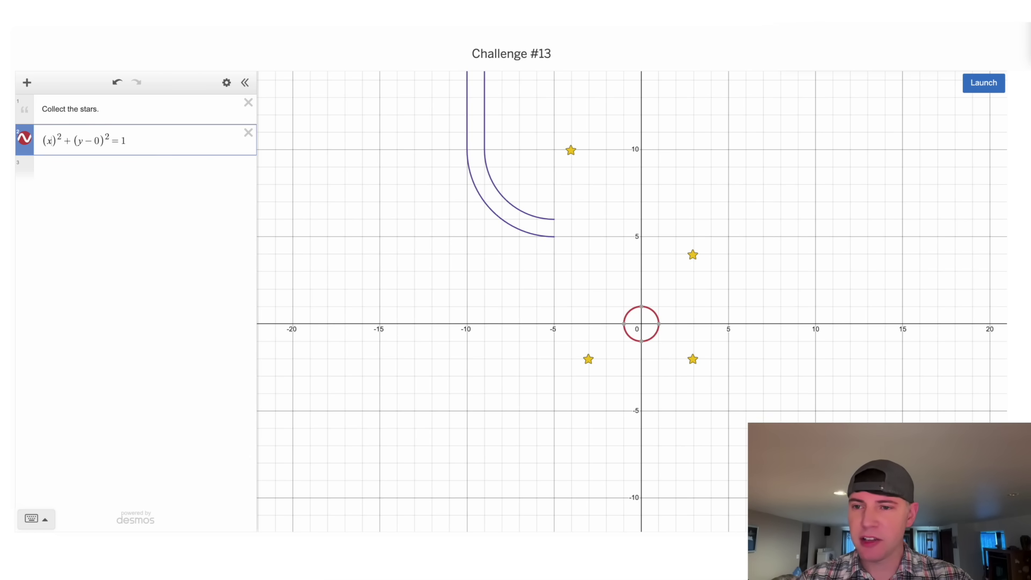
click(41, 140)
key(BackSpace)
key(BackSpace)
text(+5)
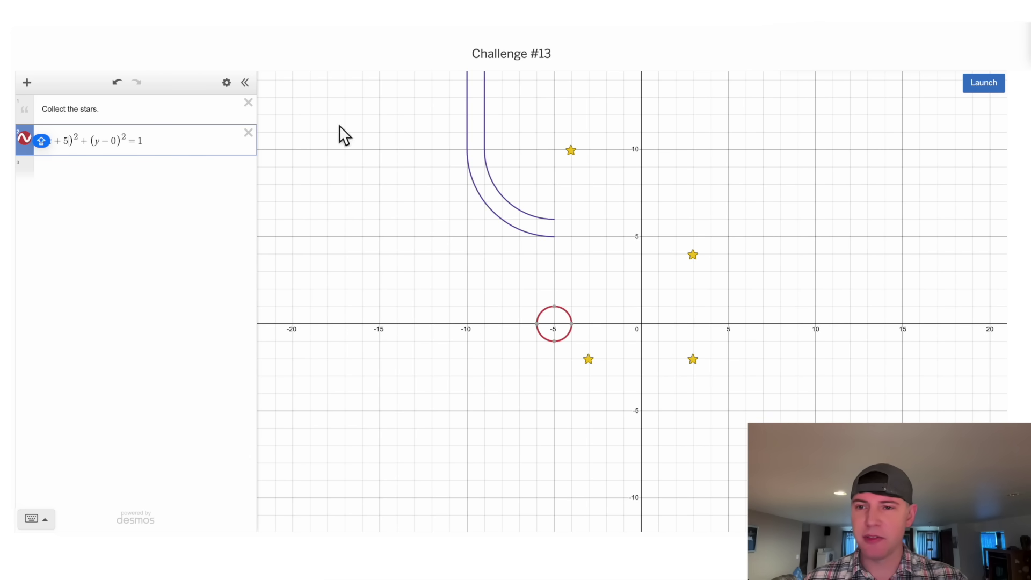
click(119, 141)
key(BackSpace)
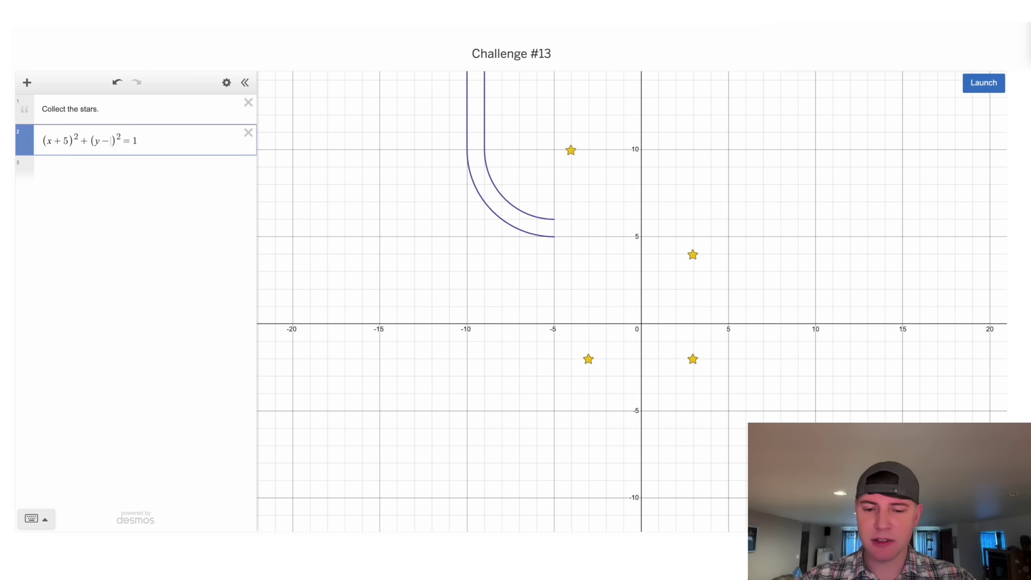
text(6)
key(shift+Return)
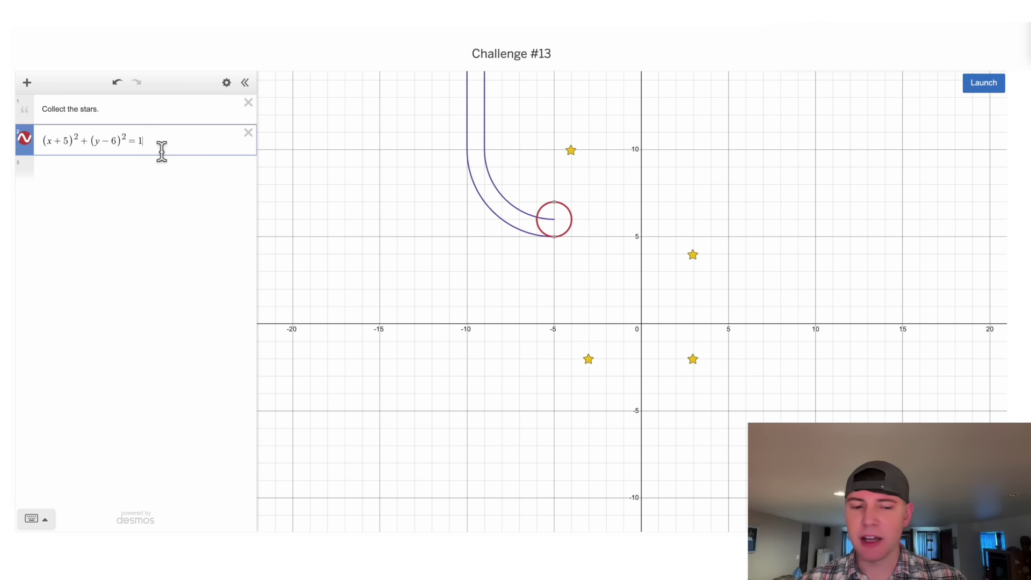
Step: Restrict the circle to its right half with {x>-5}, test it, and select the equation
text({)
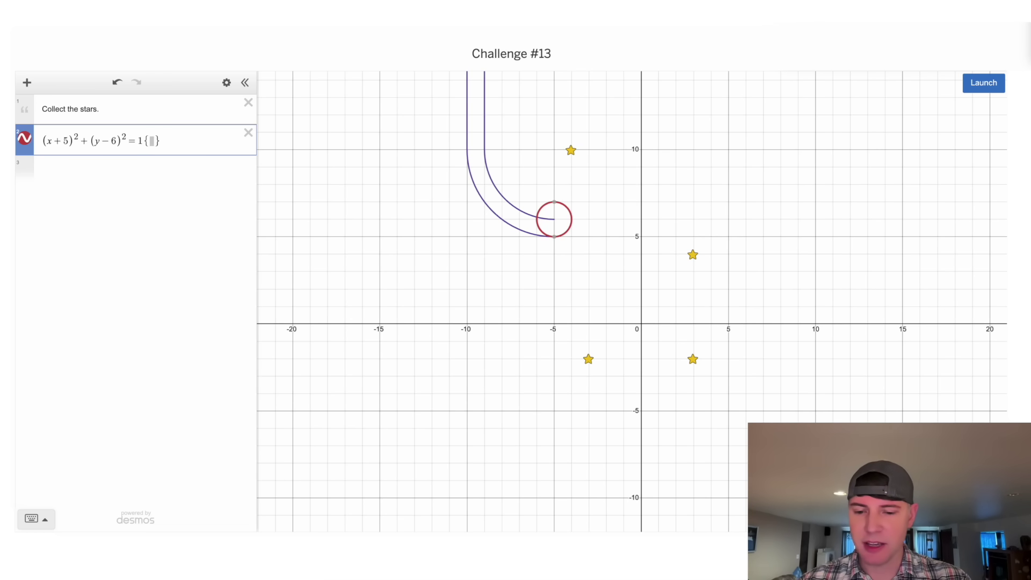
text(x>-5)
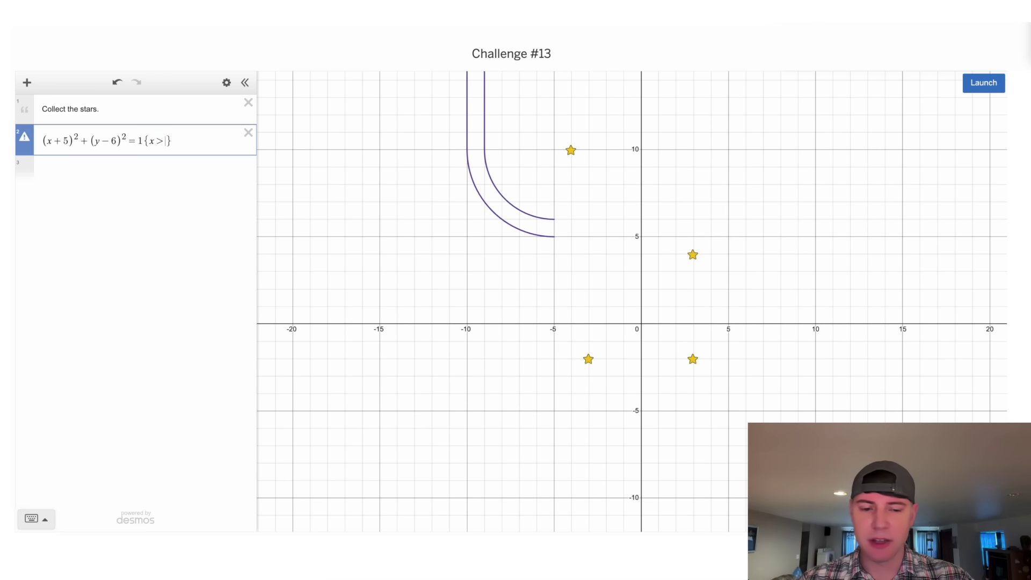
click(994, 90)
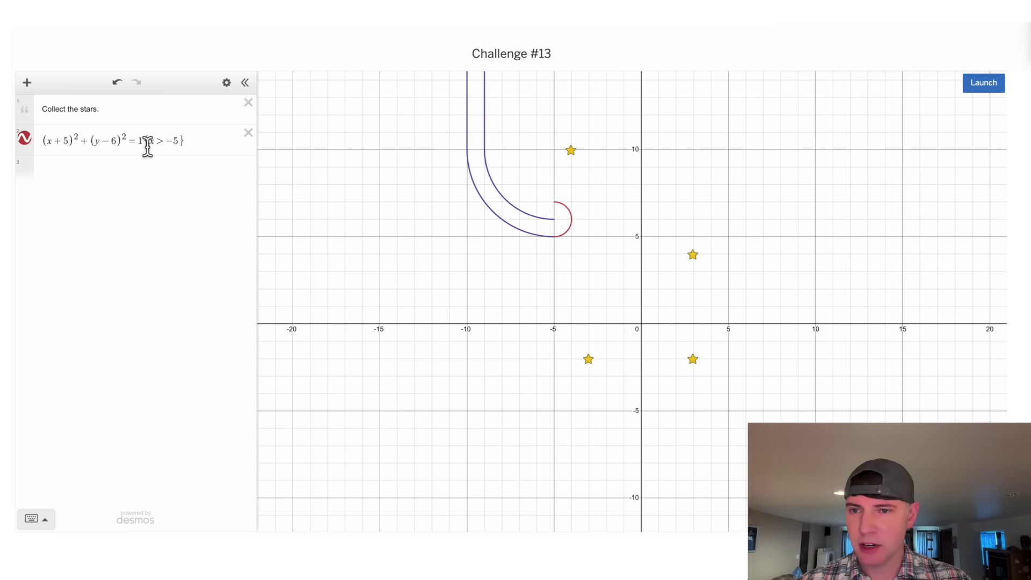
drag(142, 143, 37, 152)
Step: Paste a copy of the half-circle into a new row with its y-centre changed to 10
key(ctrl+c)
click(103, 186)
key(ctrl+v)
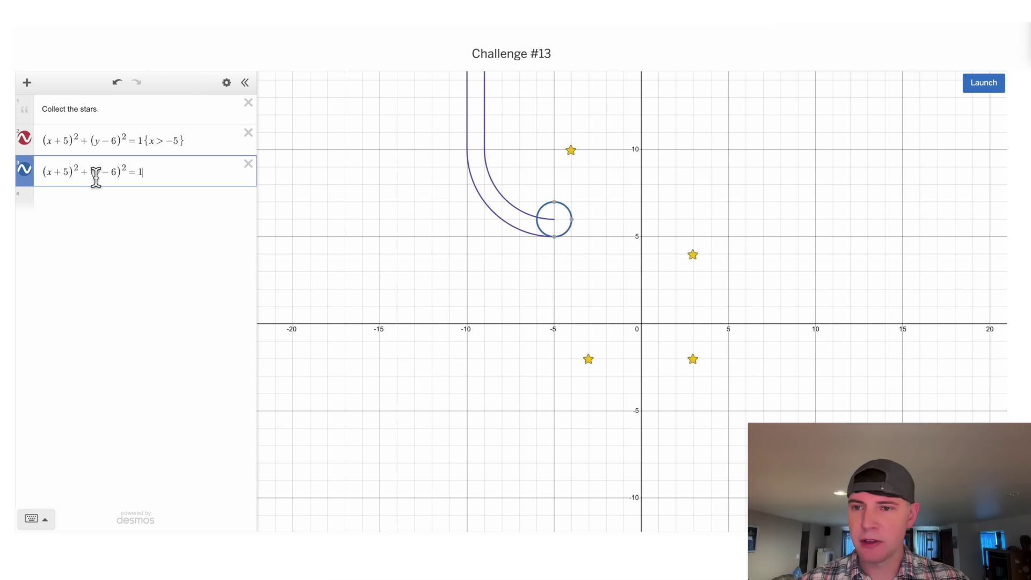
click(121, 180)
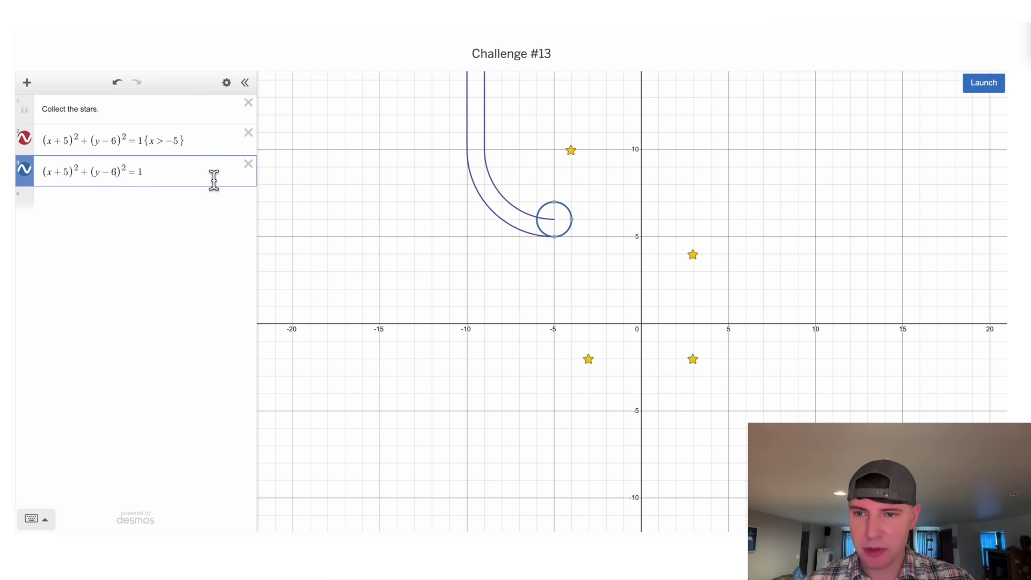
key(BackSpace)
text(10)
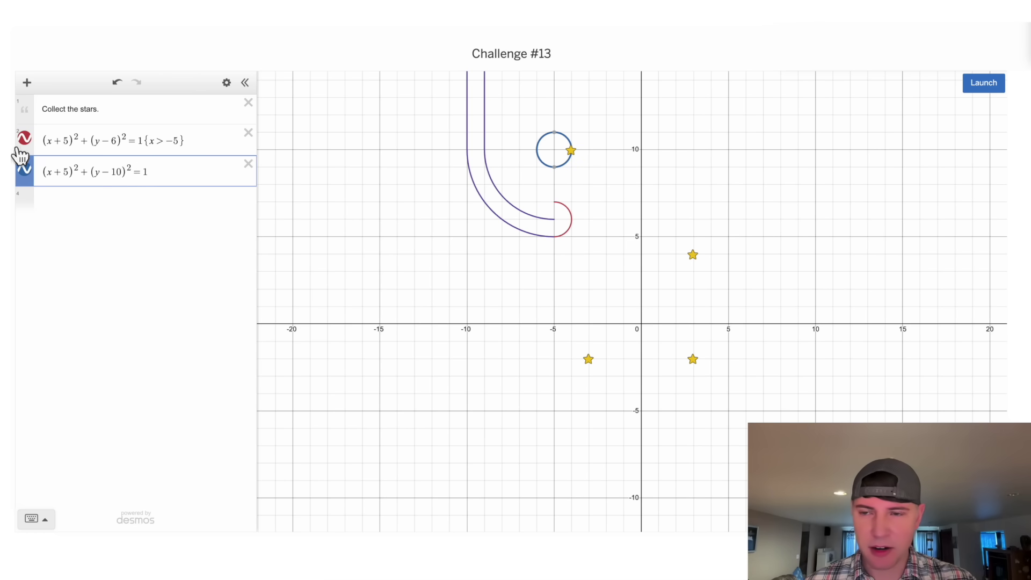
Step: Set the copy's radius to 3^2, briefly trying 4, and launch the marbles
click(157, 177)
text(^2)
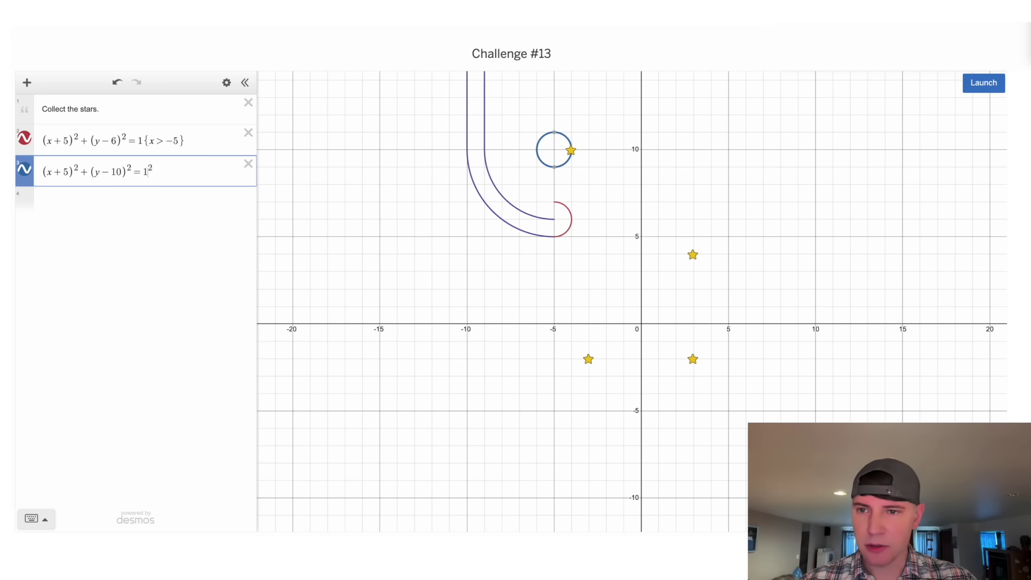
click(147, 172)
key(BackSpace)
text(3)
key(BackSpace)
text(4)
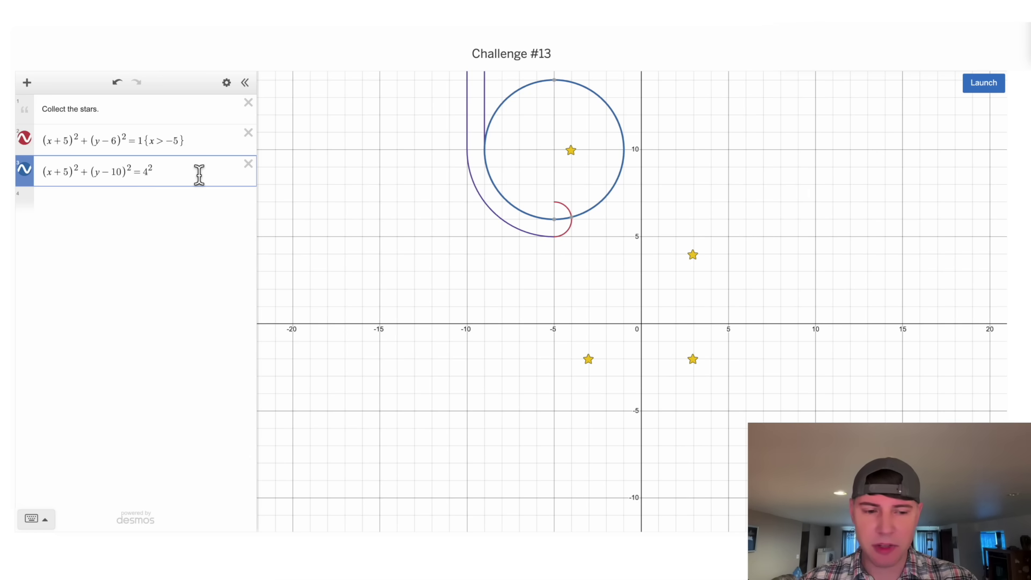
key(BackSpace)
text(3)
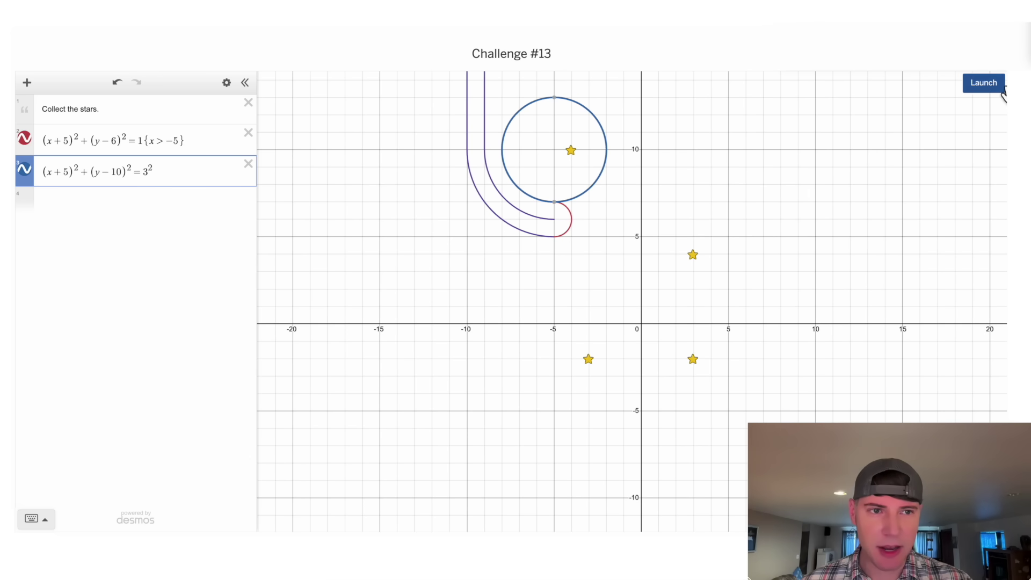
click(988, 85)
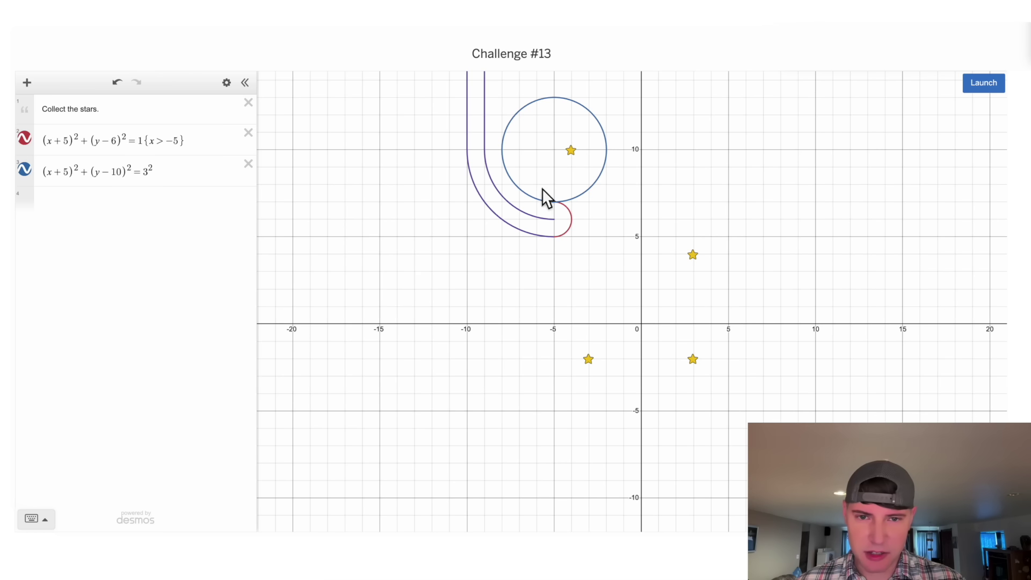
Step: Add a helper inequality y<-x+2 in a new row
click(153, 203)
text(y=)
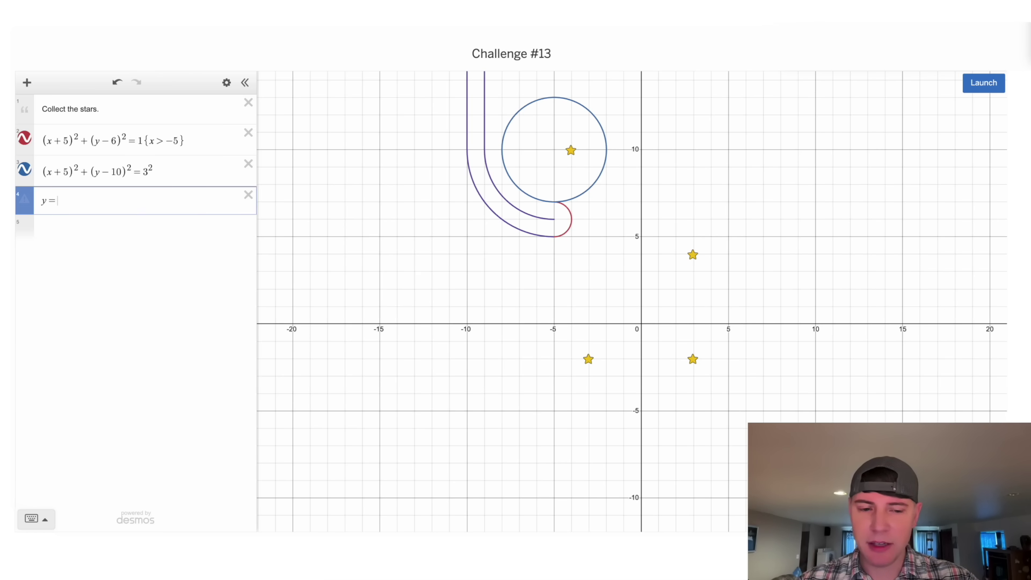
text(-x)
text(+1)
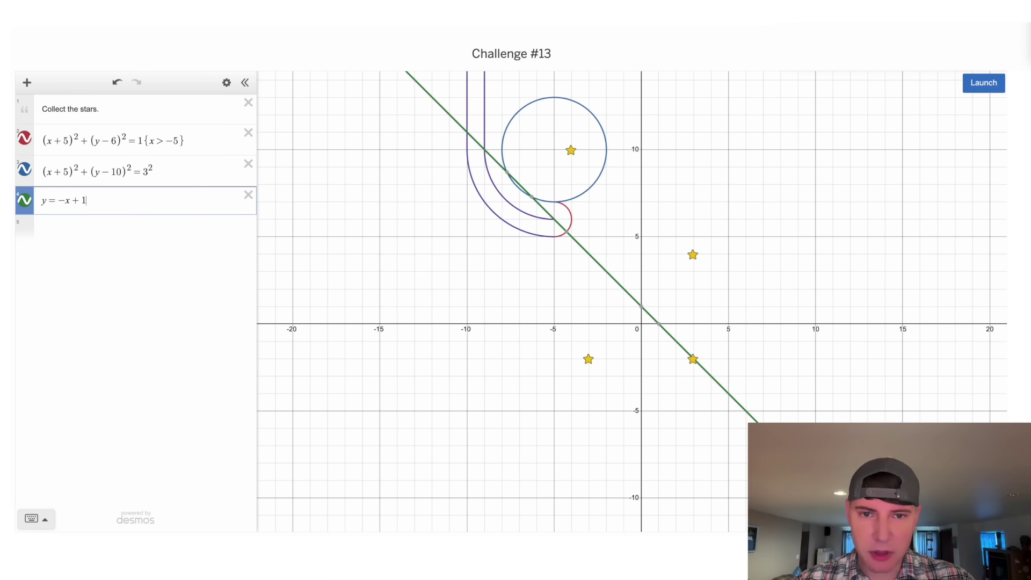
key(BackSpace)
text(2)
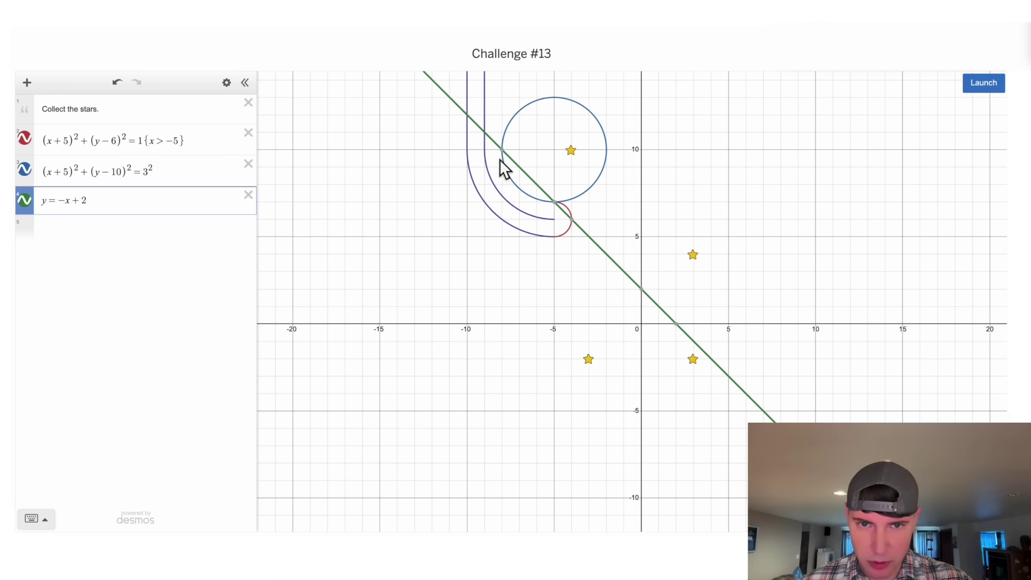
click(62, 212)
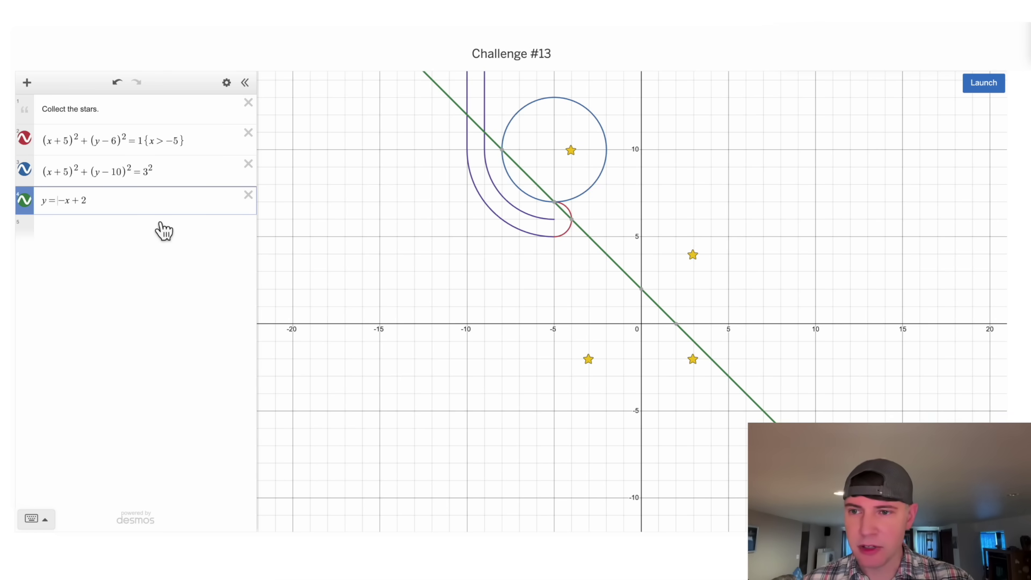
key(BackSpace)
text(<)
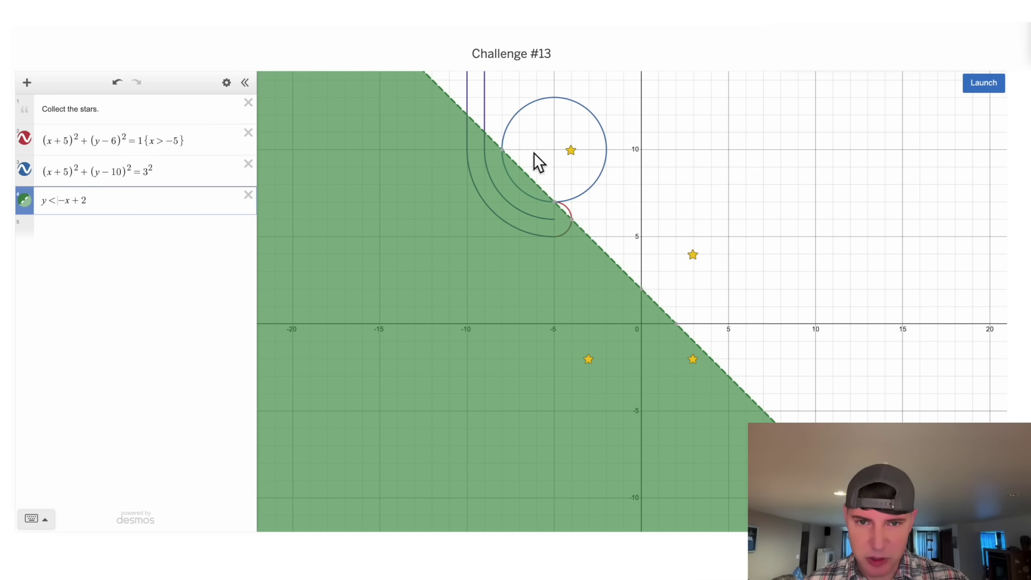
Step: Restrict the radius-3 circle with {y<-x+2}, delete the helper row, and launch
mouse_move(513, 162)
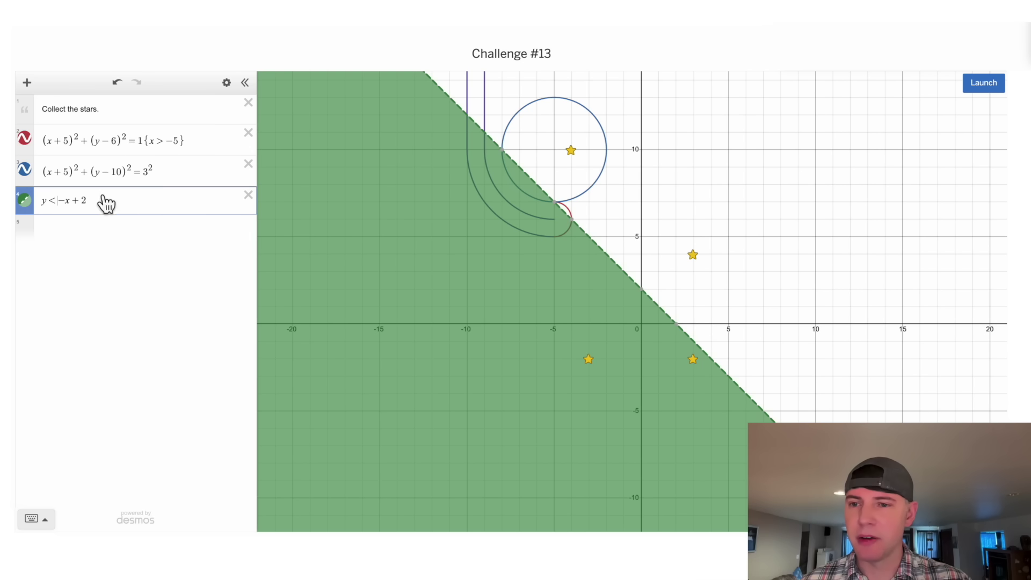
click(182, 181)
text({)
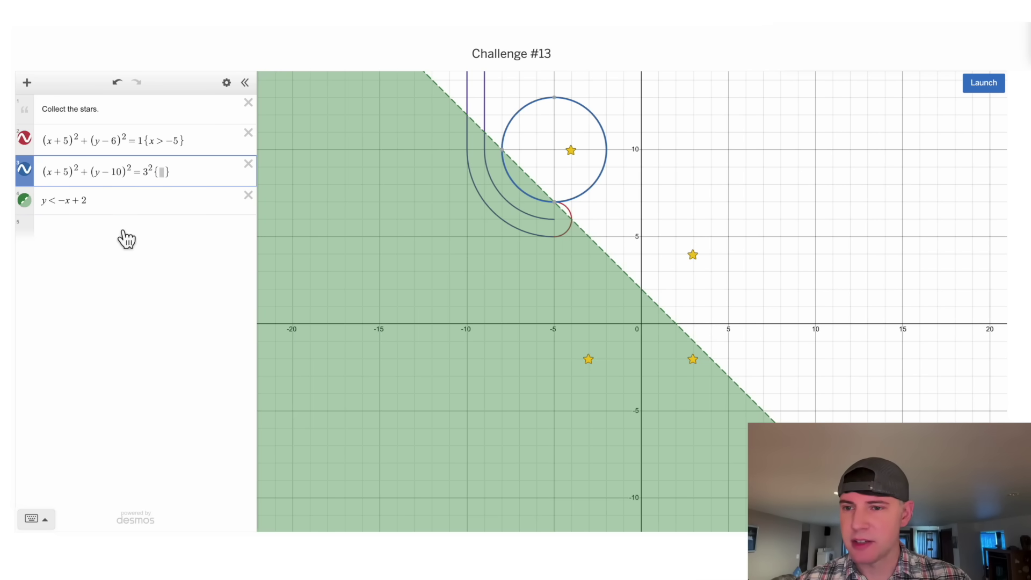
click(97, 203)
key(ctrl+a)
key(ctrl+c)
click(163, 171)
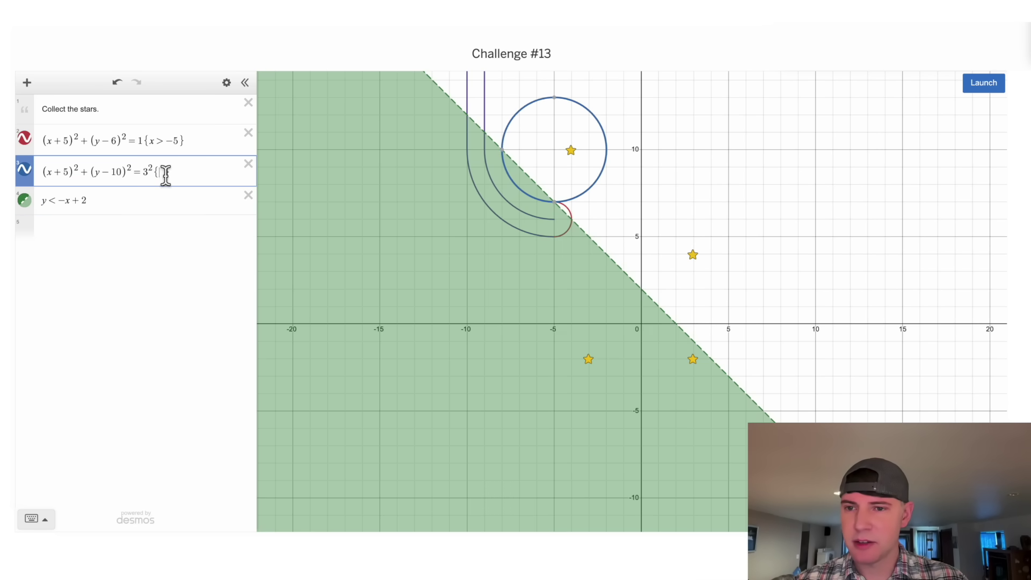
key(ctrl+v)
click(248, 195)
click(976, 86)
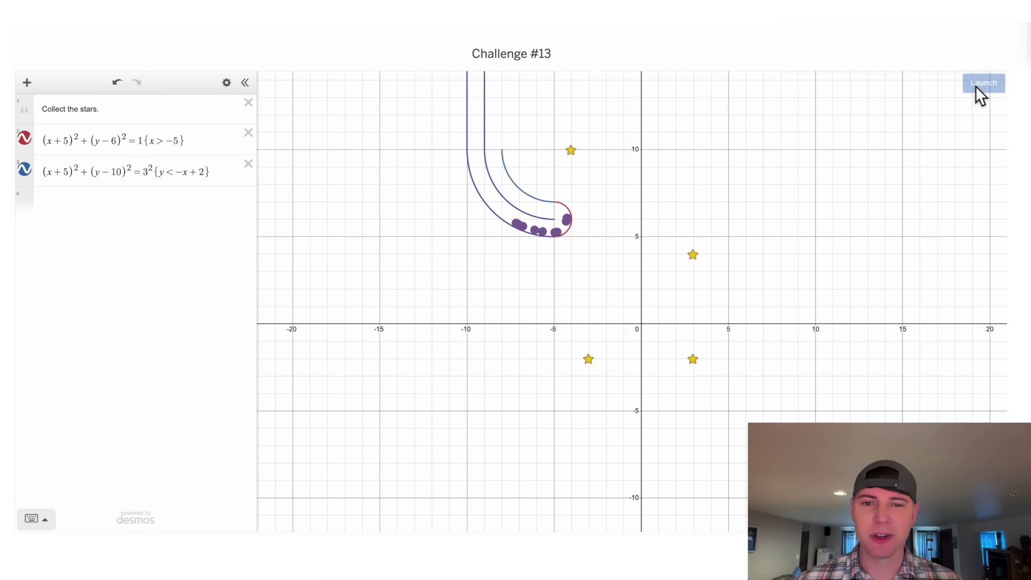
Step: Relaunch the marbles and paste a copy of (x+5)^2+(y-10)^2=3^2 into a new row
click(979, 85)
click(985, 85)
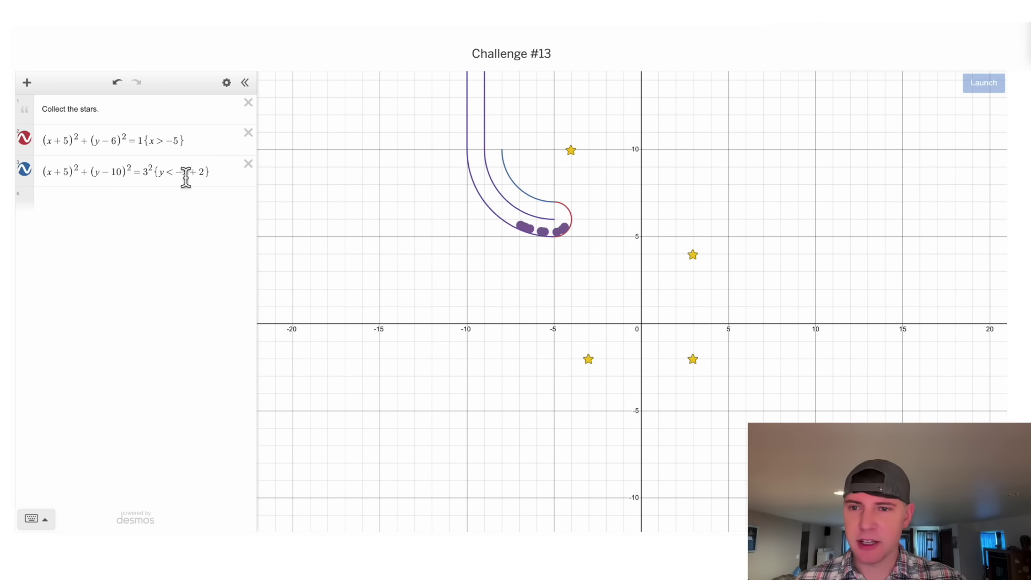
drag(156, 179, 43, 173)
key(ctrl+c)
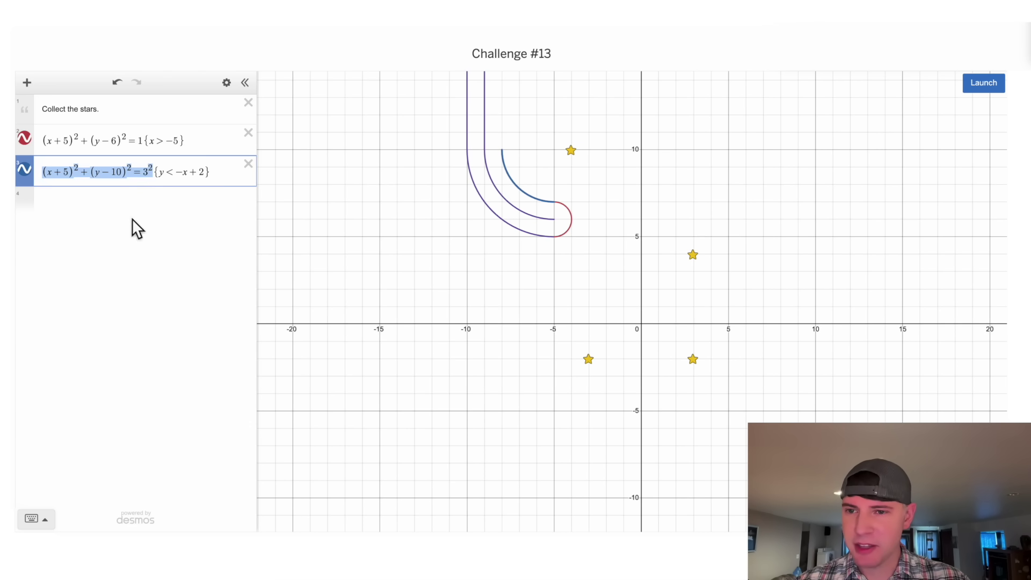
click(132, 218)
key(ctrl+v)
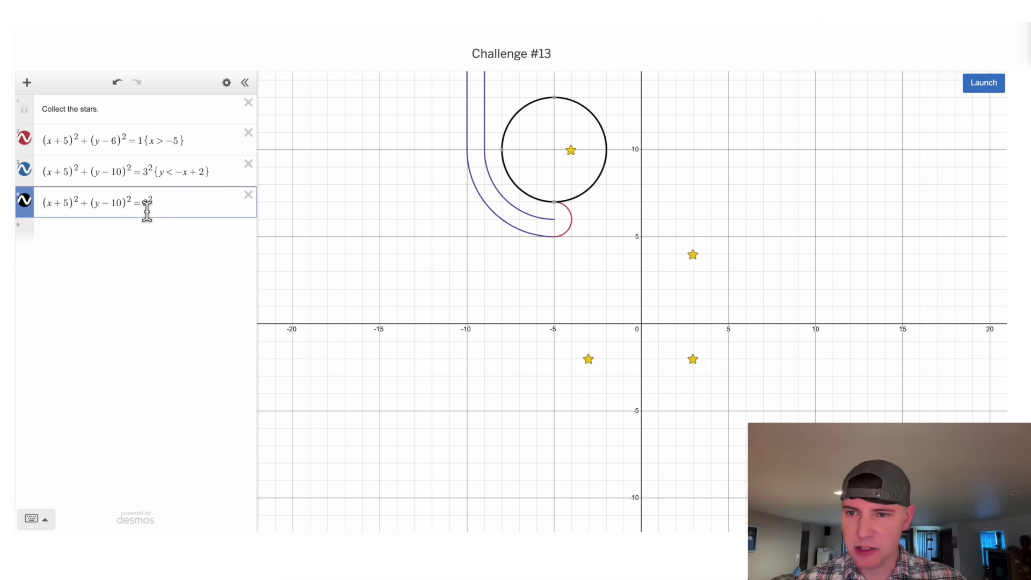
Step: Change the copy to centre (−6.25, 10) with radius 2.75
key(BackSpace)
text(2)
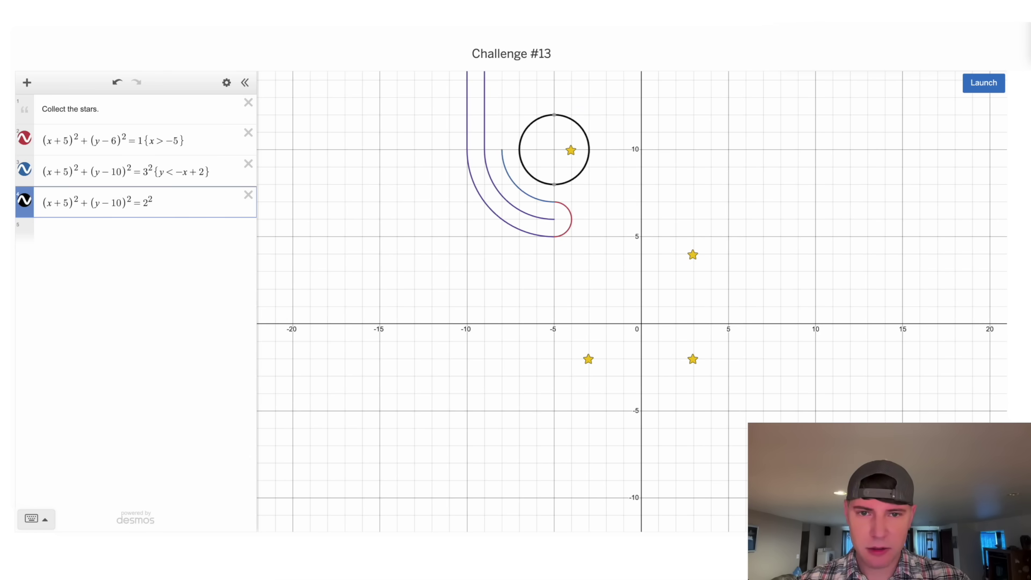
click(70, 203)
key(BackSpace)
text(6)
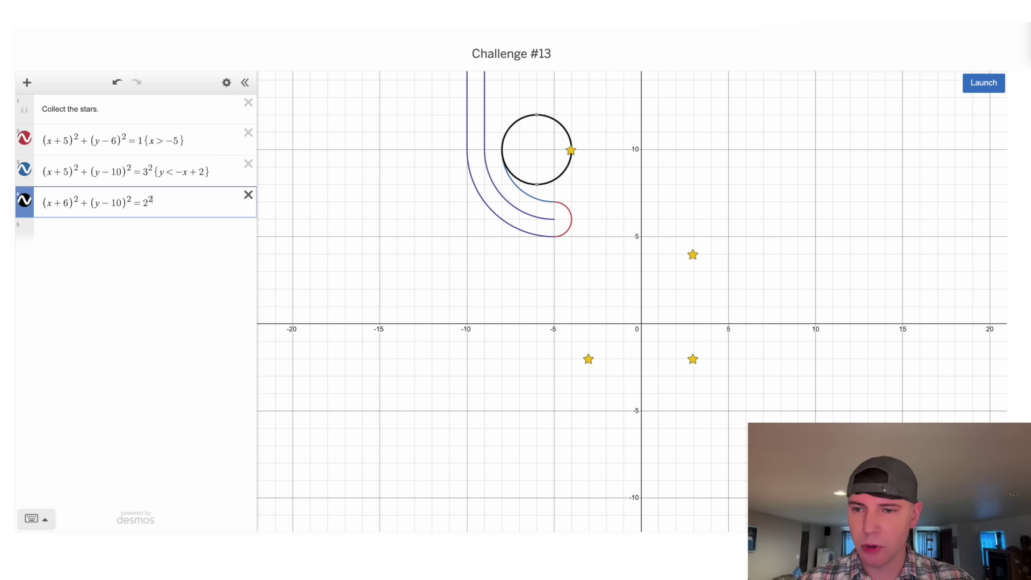
text(.75)
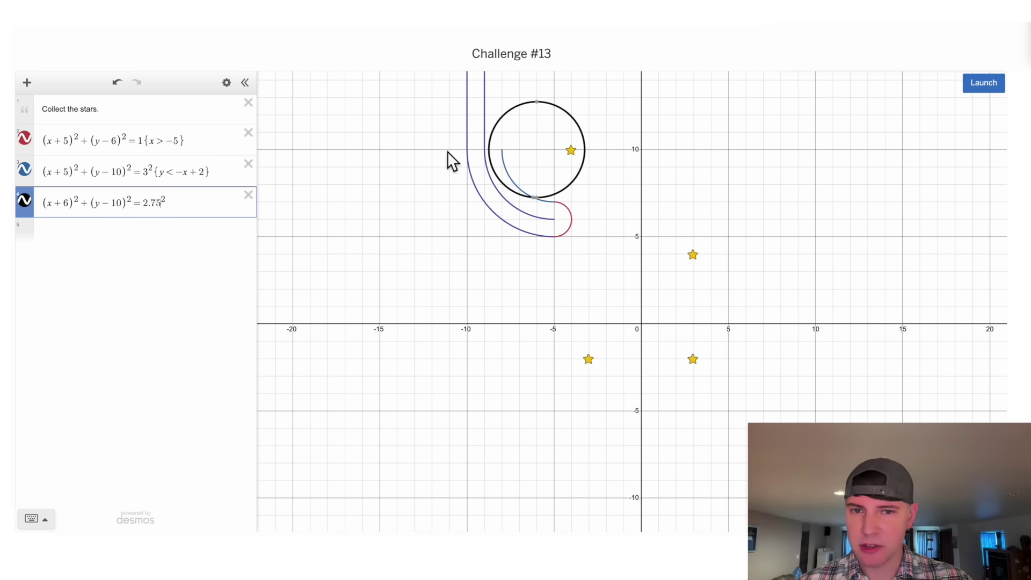
text(.25)
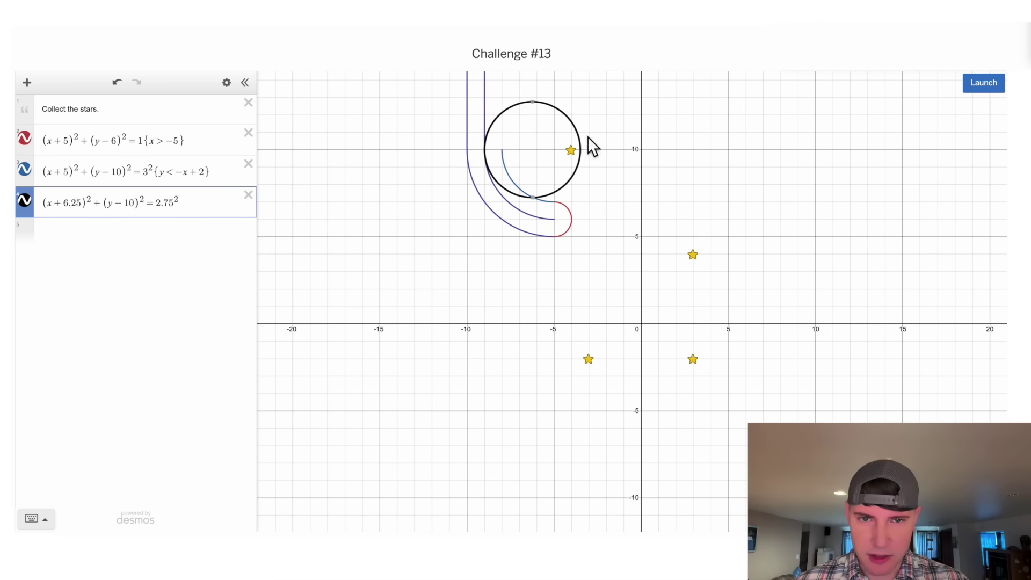
drag(190, 206, 42, 207)
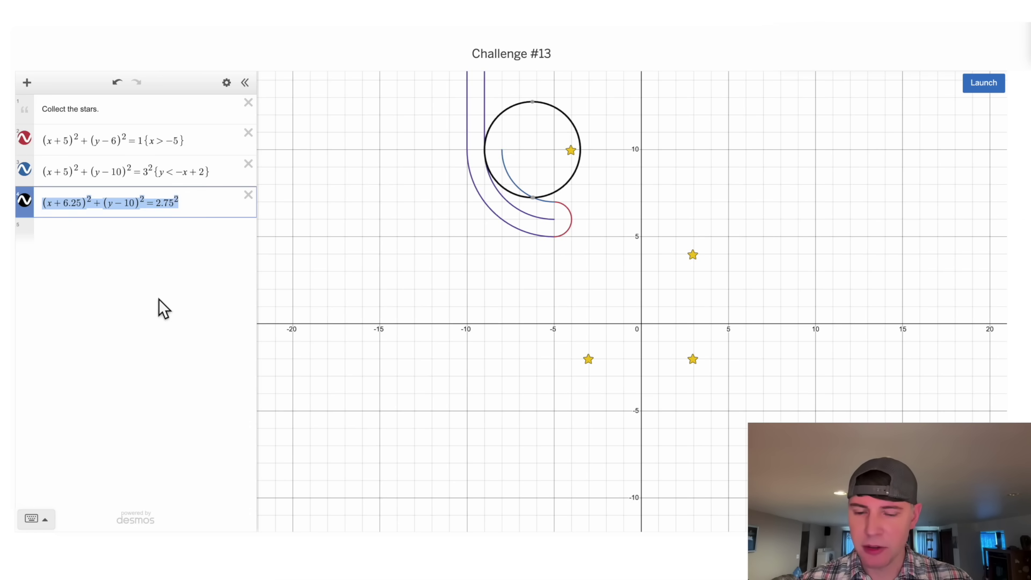
Step: Paste a copy of the 2.75 circle and change its radius to 1.75
key(ctrl+c)
click(155, 240)
key(ctrl+v)
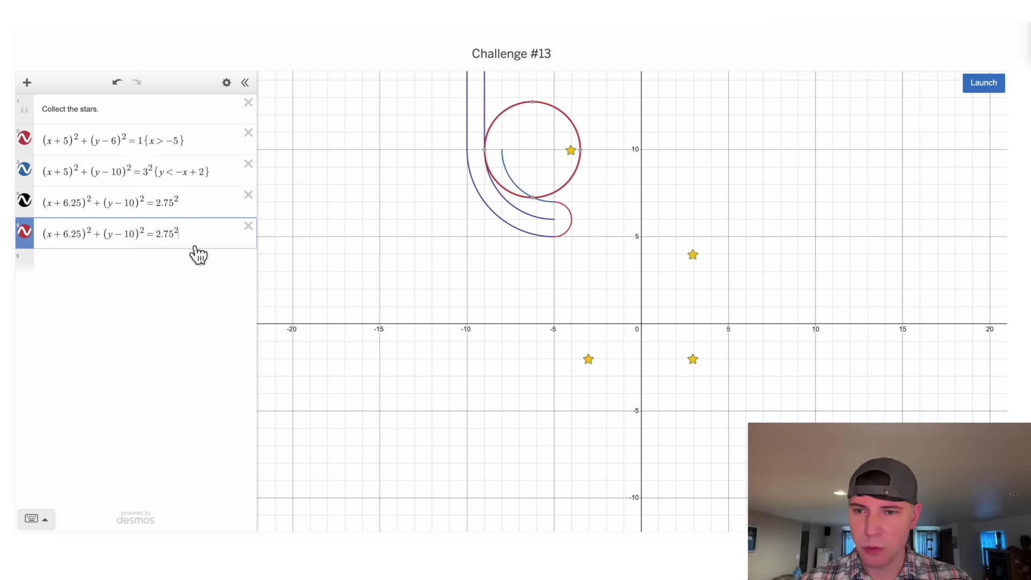
click(160, 234)
key(BackSpace)
text(1)
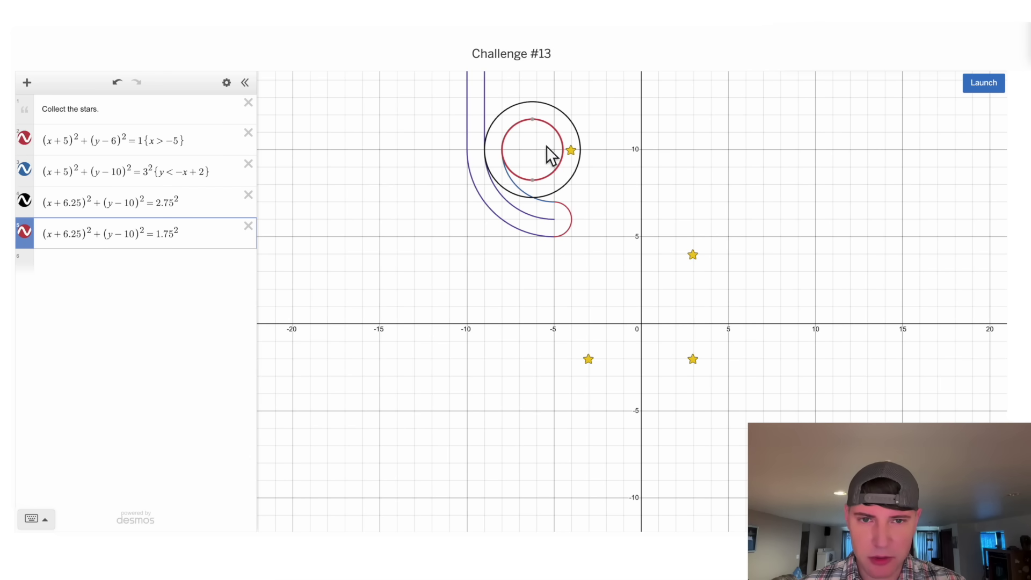
Step: Restrict both circles to {y>10} and launch the marbles to test the arcs
click(194, 204)
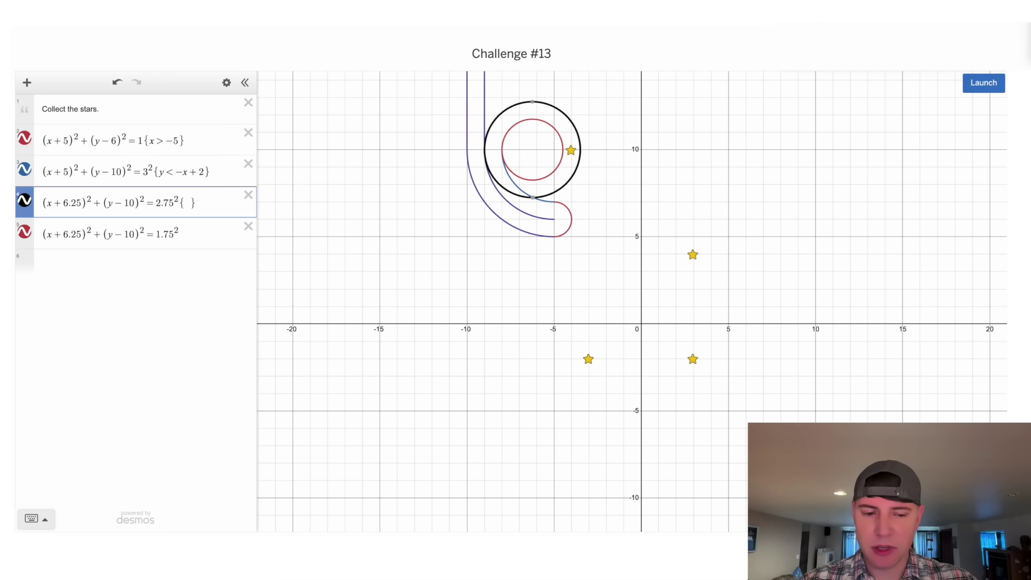
text({y>)
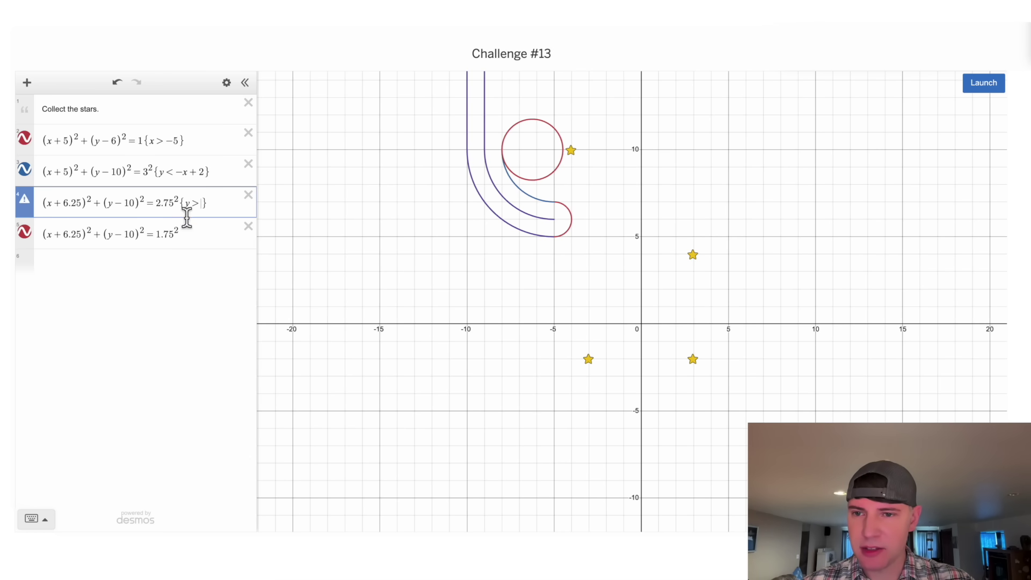
text(10)
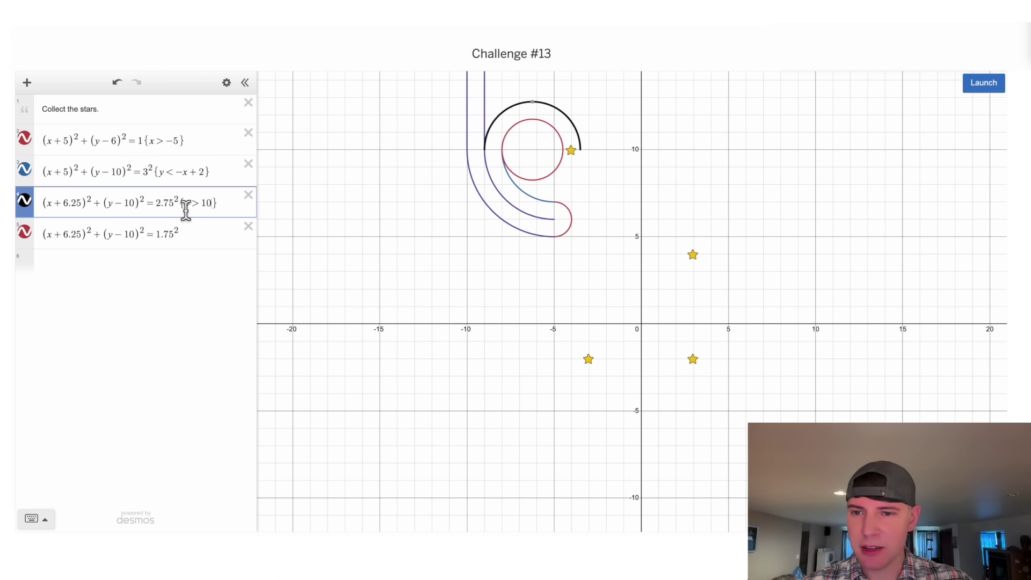
drag(180, 204, 219, 205)
key(ctrl+c)
click(194, 236)
key(ctrl+v)
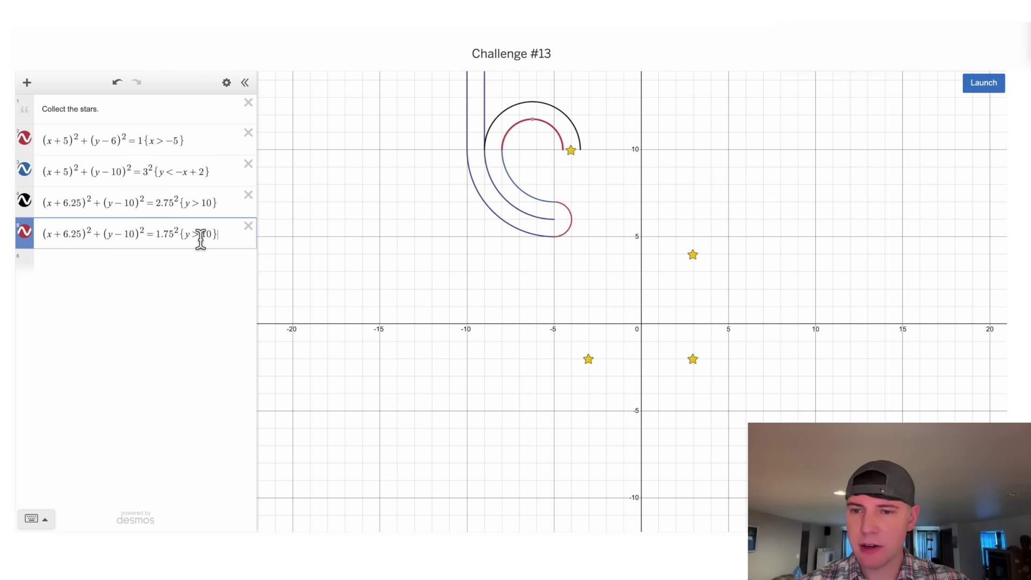
click(990, 86)
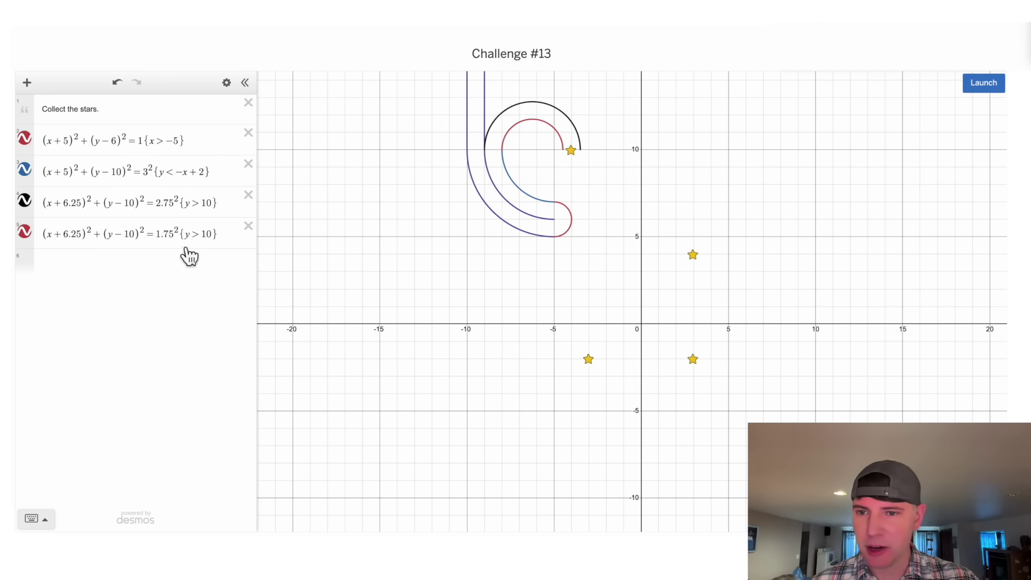
drag(189, 237, 43, 237)
Step: Paste another copy of the circle, shifting it to x−3 with radius 6.75
key(ctrl+c)
click(131, 273)
key(ctrl+v)
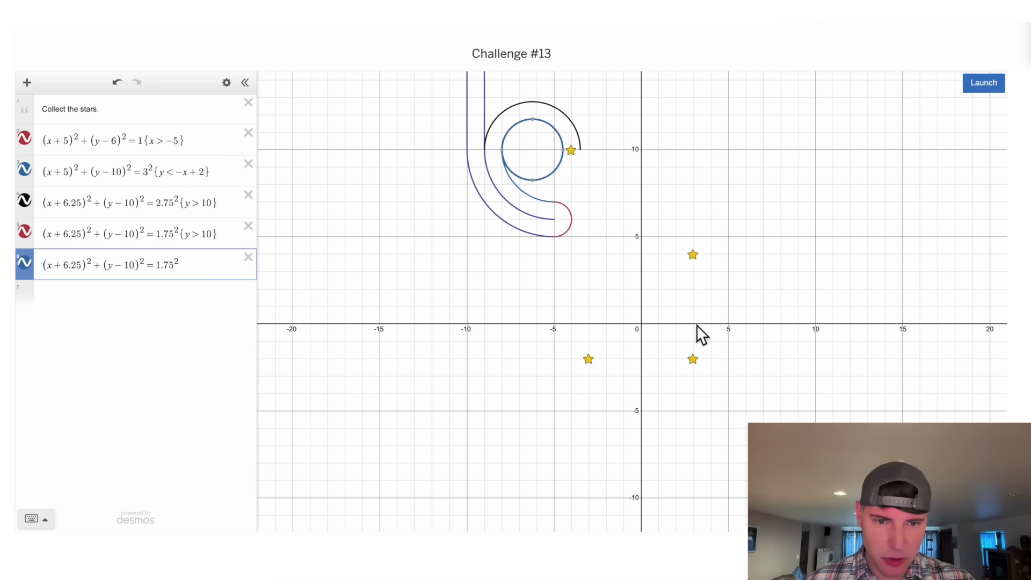
click(80, 275)
key(BackSpace)
key(BackSpace)
key(BackSpace)
key(BackSpace)
key(BackSpace)
text(-3)
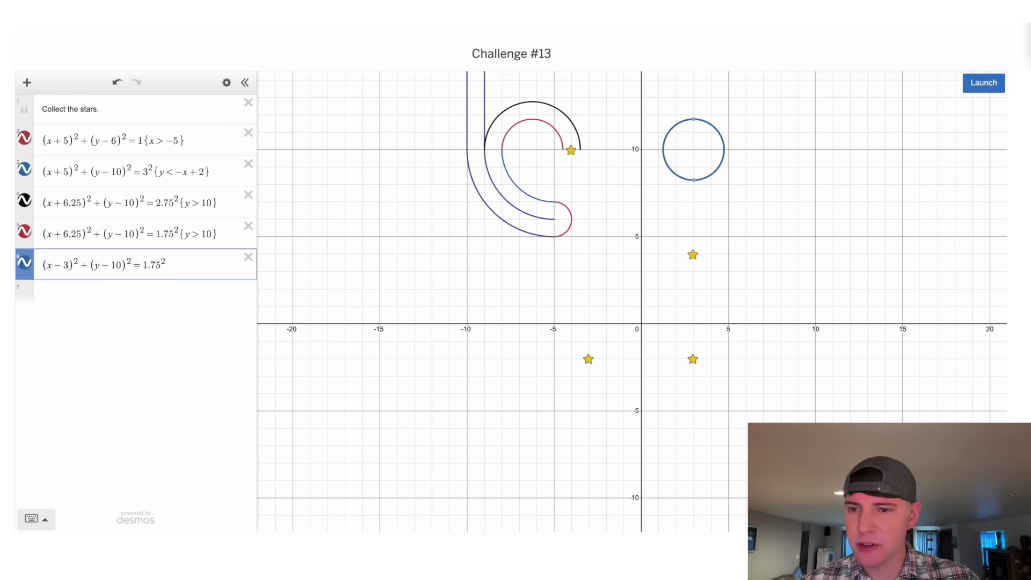
click(156, 267)
key(BackSpace)
text(4)
key(BackSpace)
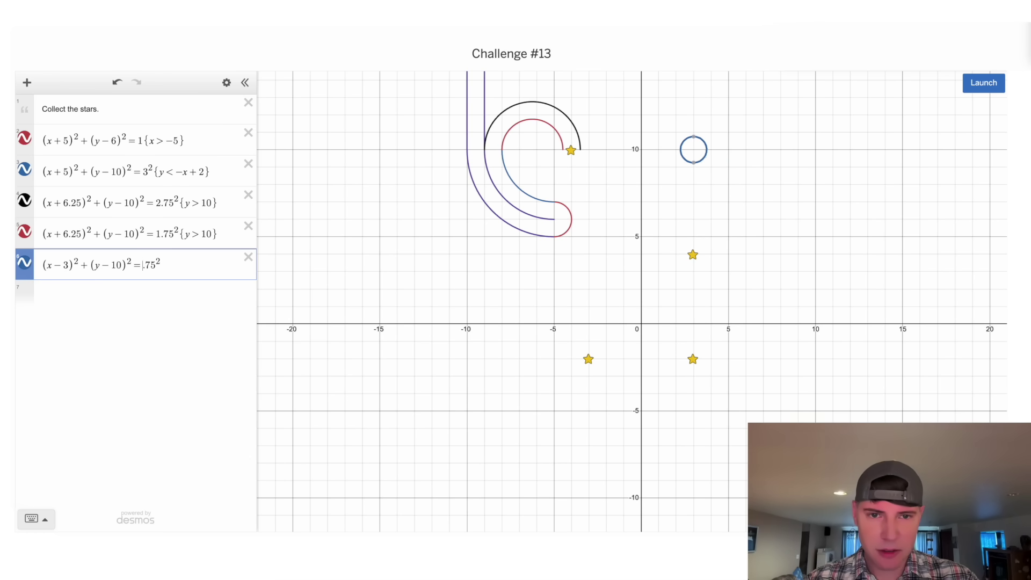
text(6)
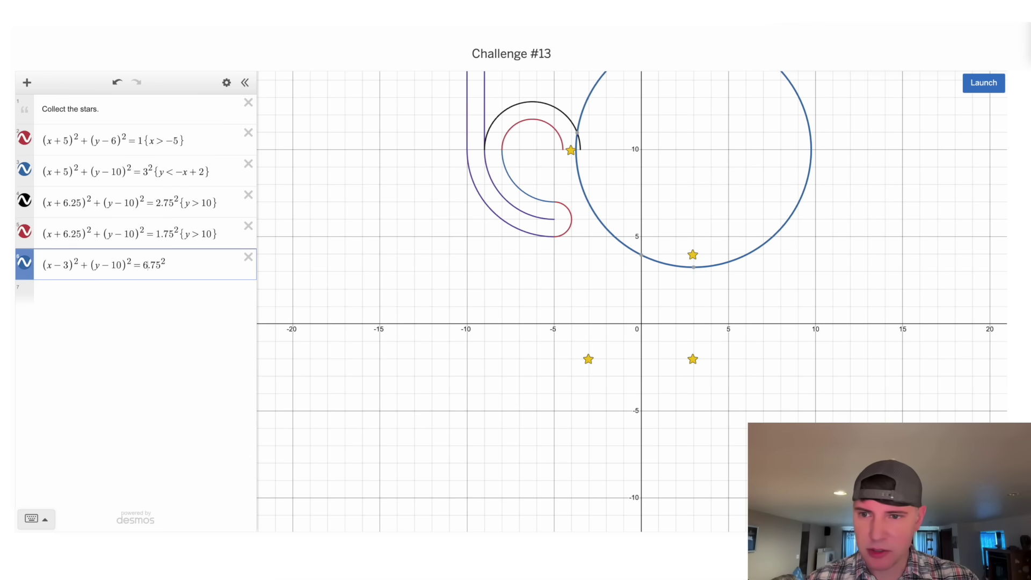
Step: Recentre the arc at (2, 10), radius 6.5, restricted to {y<10}{x<2}
click(76, 265)
key(BackSpace)
text(2)
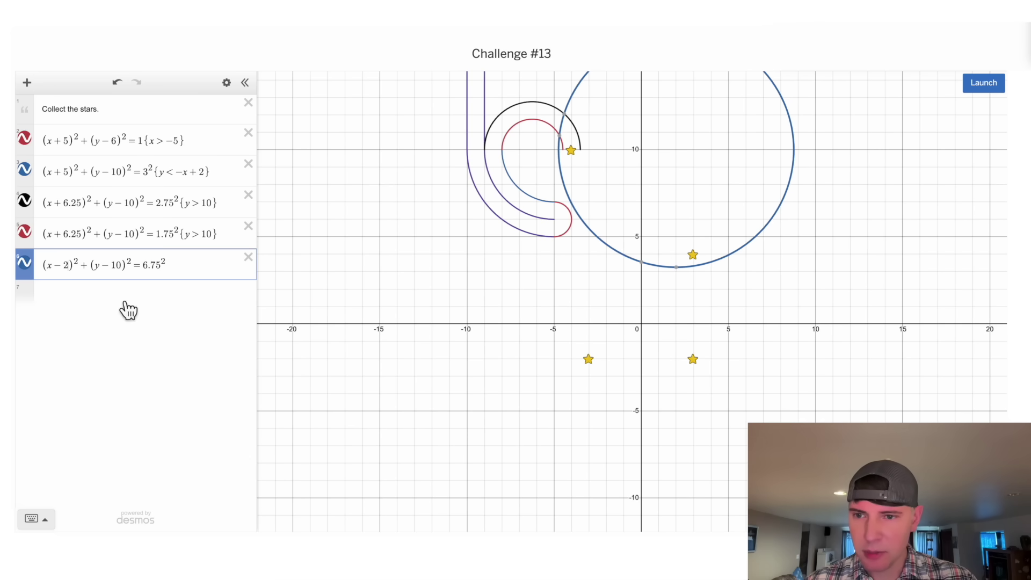
click(156, 267)
key(BackSpace)
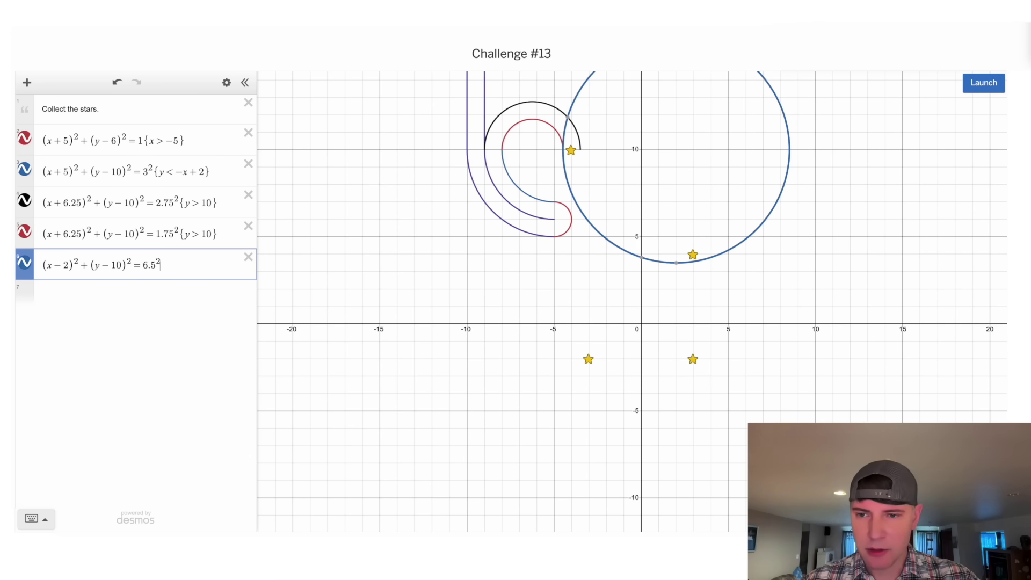
text({}{)
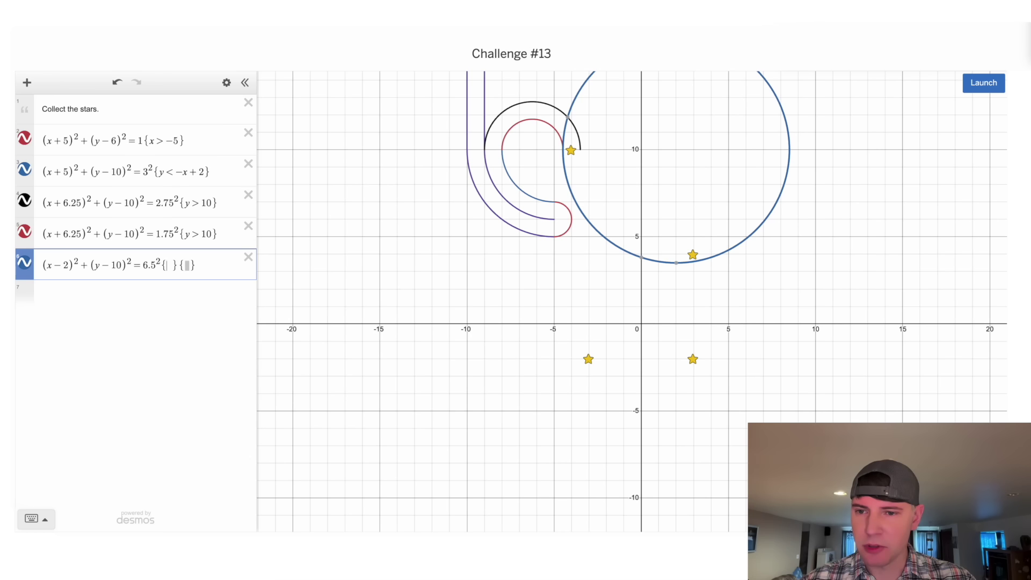
text(y)
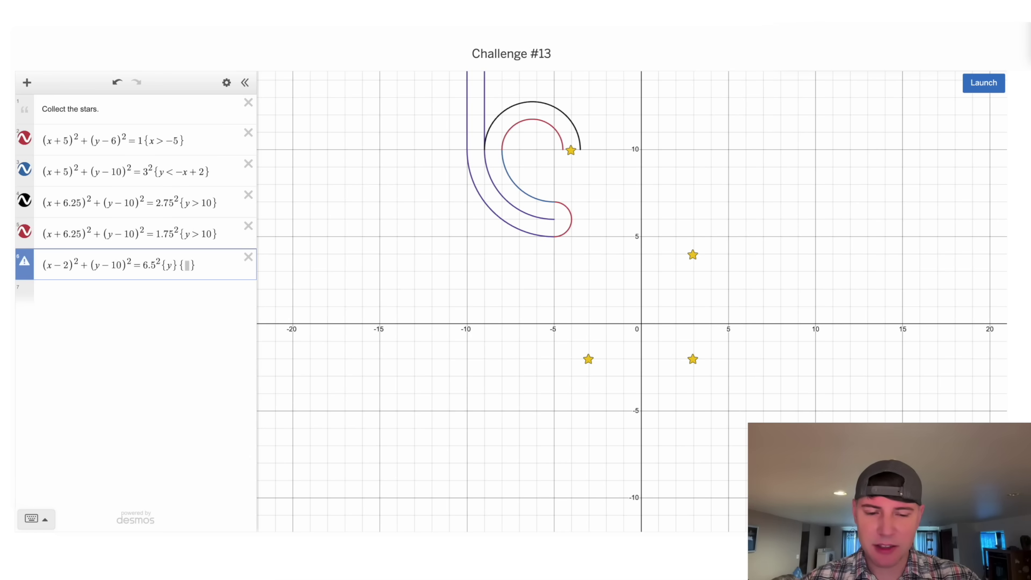
text(<)
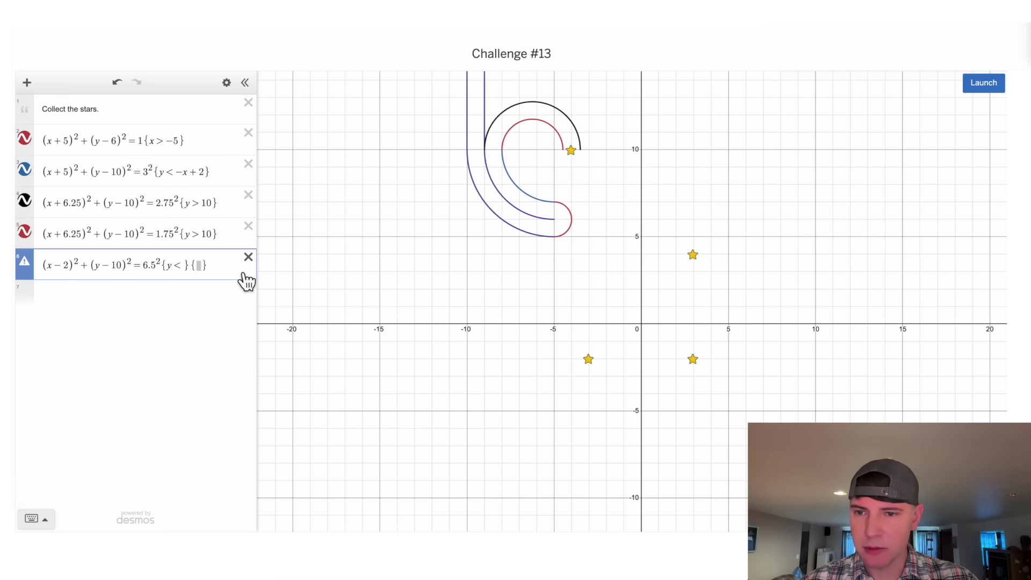
text(10)
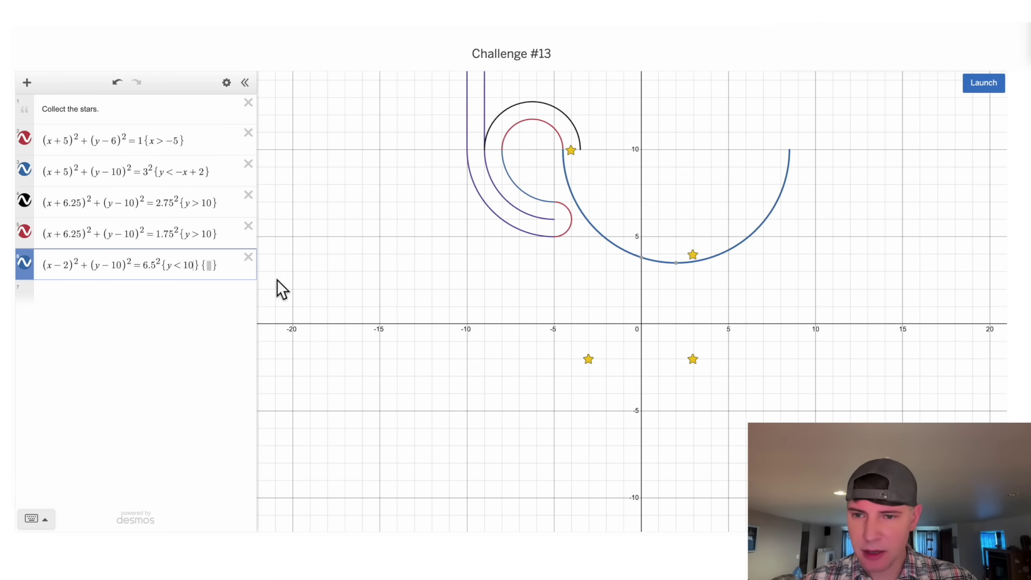
click(210, 275)
text(x<)
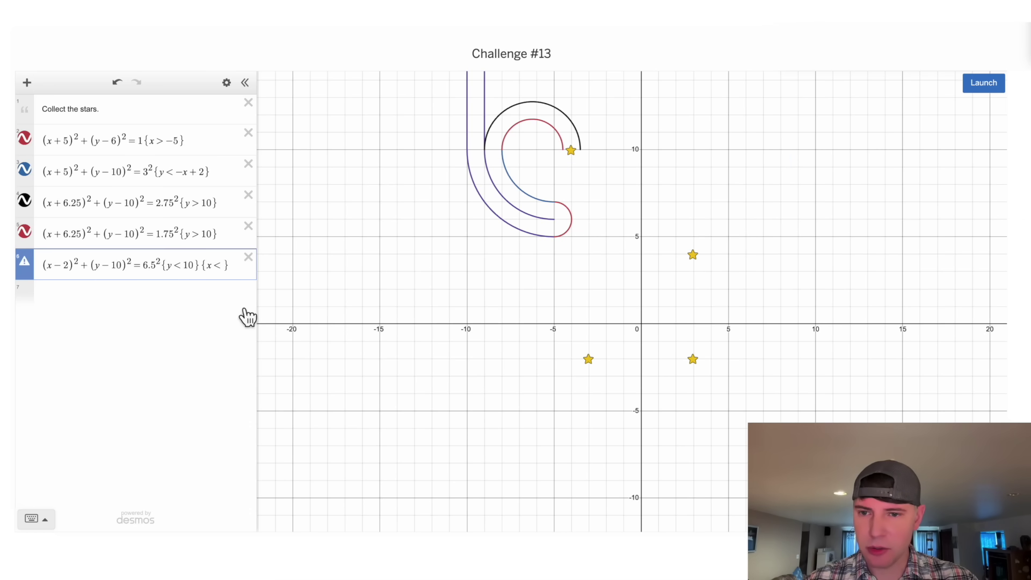
text(2)
Step: Launch the marbles, duplicate the arc with radius 5.5, and relaunch
click(991, 85)
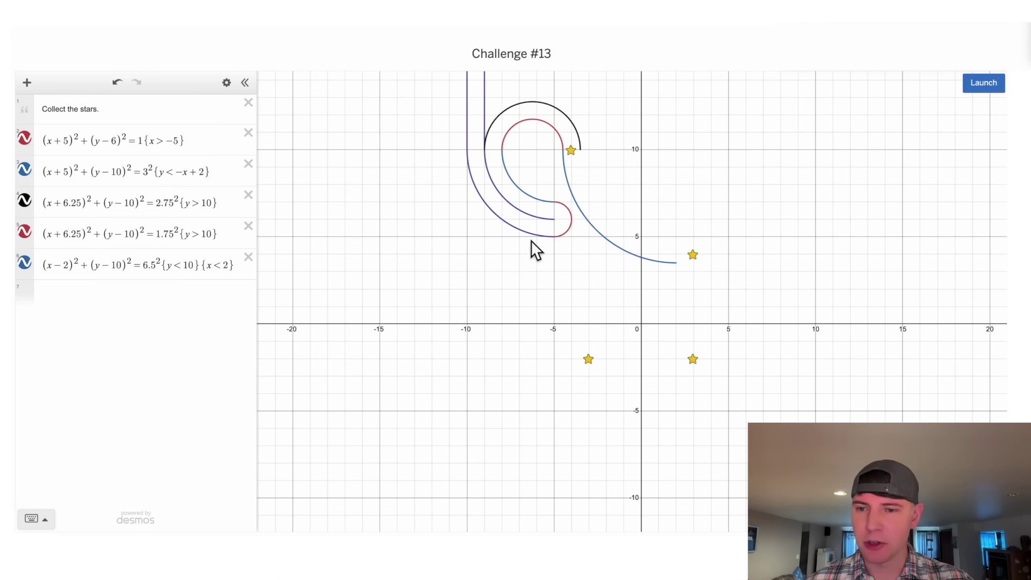
drag(50, 277, 280, 266)
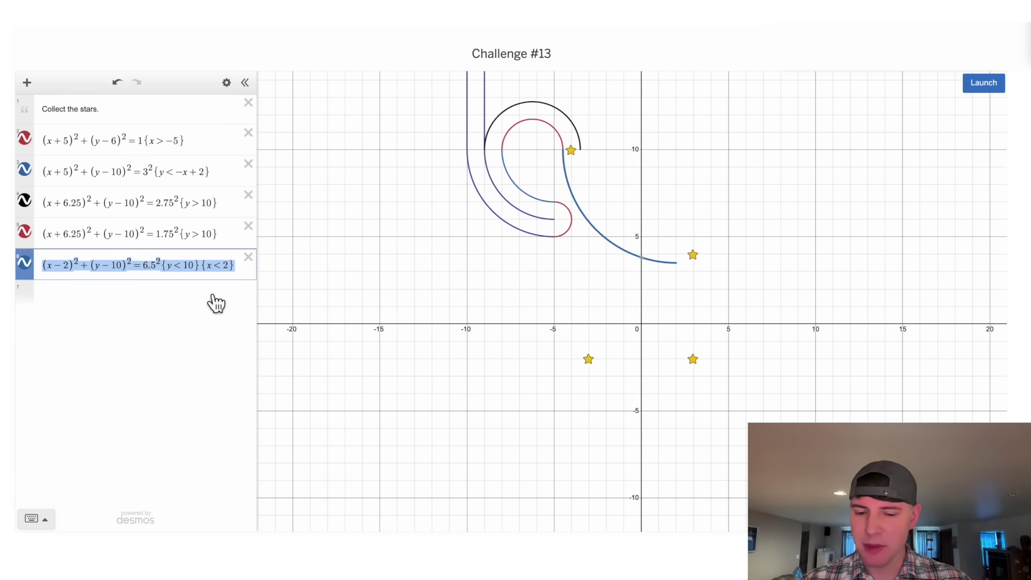
key(ctrl+c)
click(166, 301)
key(ctrl+v)
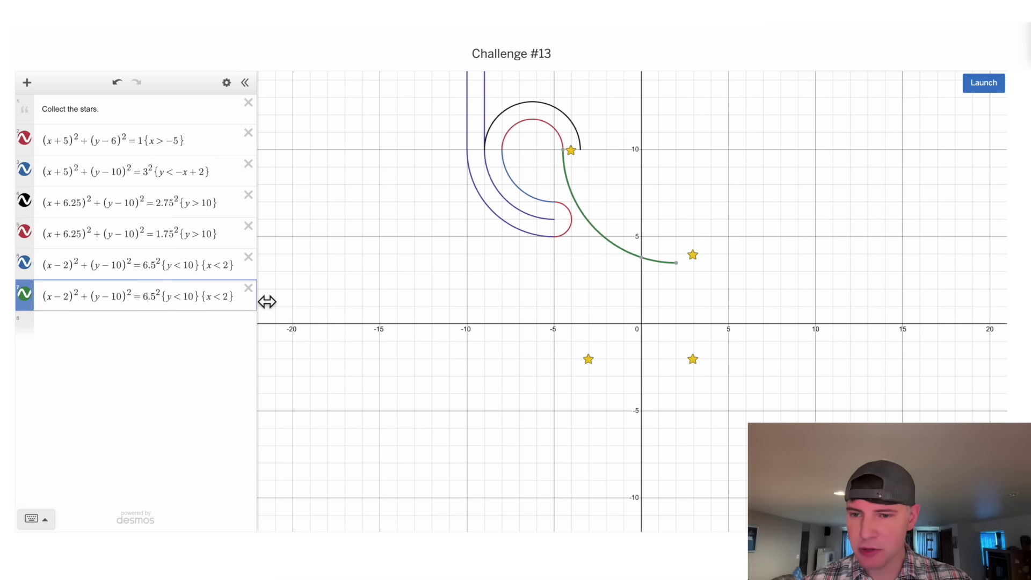
click(146, 297)
key(BackSpace)
text(5)
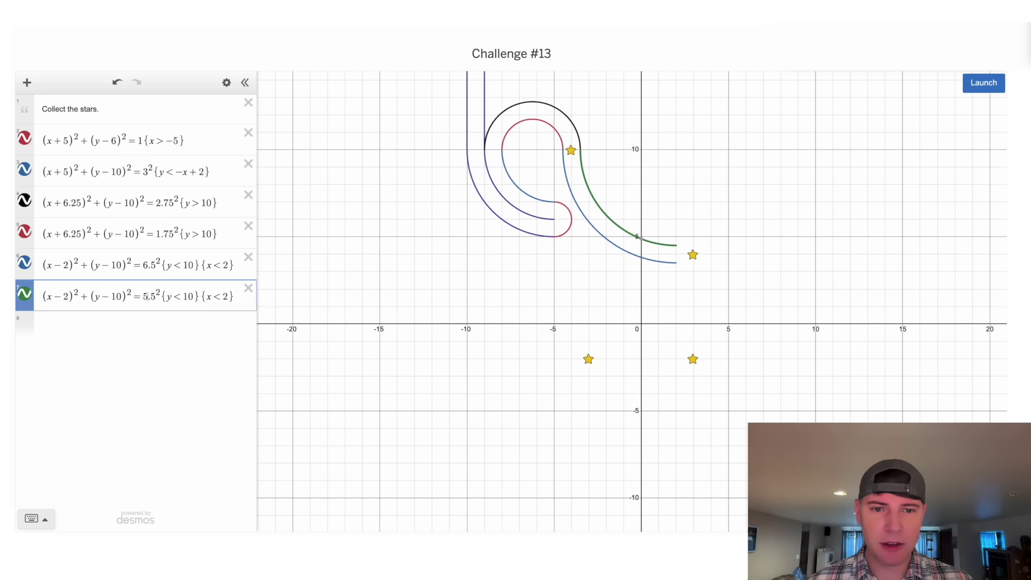
click(978, 83)
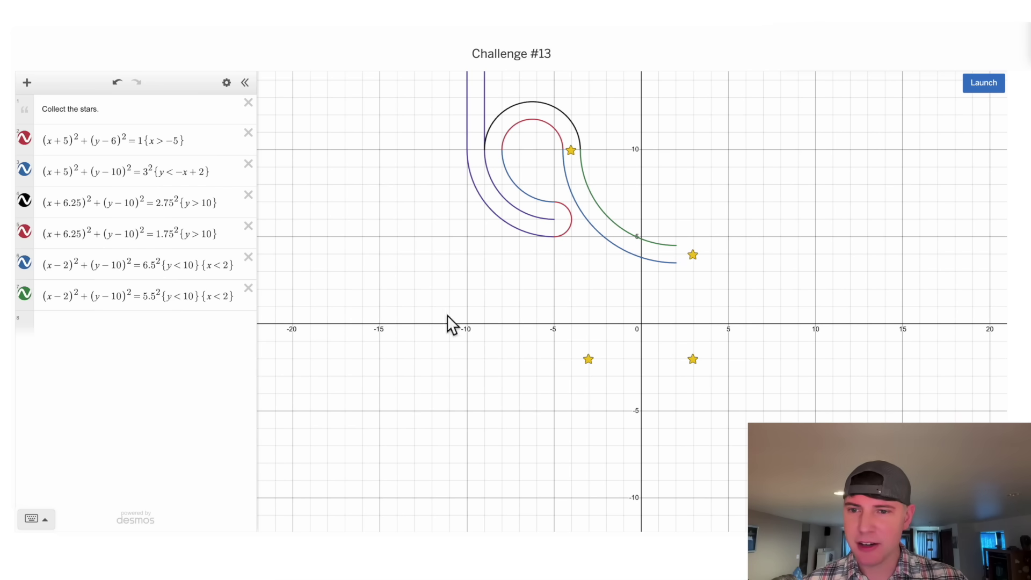
Step: Copy the radius-5.5 arc equation into a new row
drag(43, 297, 169, 307)
key(ctrl+c)
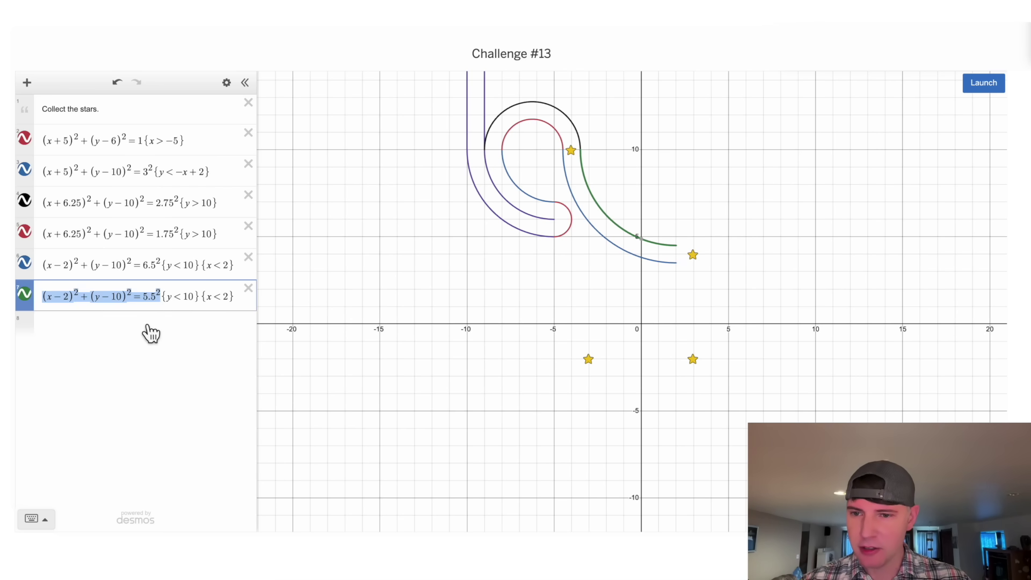
click(142, 333)
key(ctrl+v)
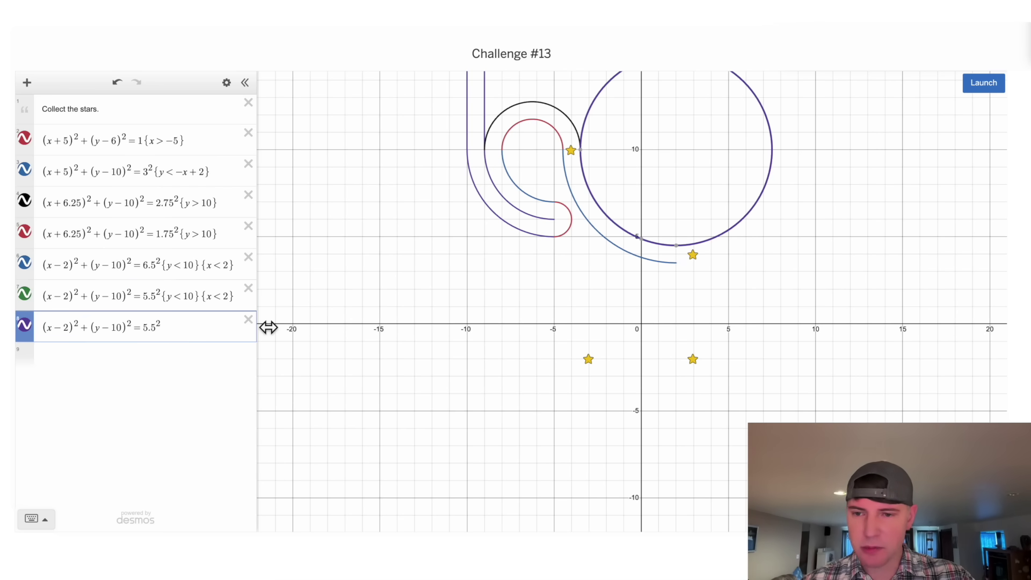
Step: Change the pasted circle to radius 3 centred at (2, 6.5)
key(BackSpace)
key(BackSpace)
key(BackSpace)
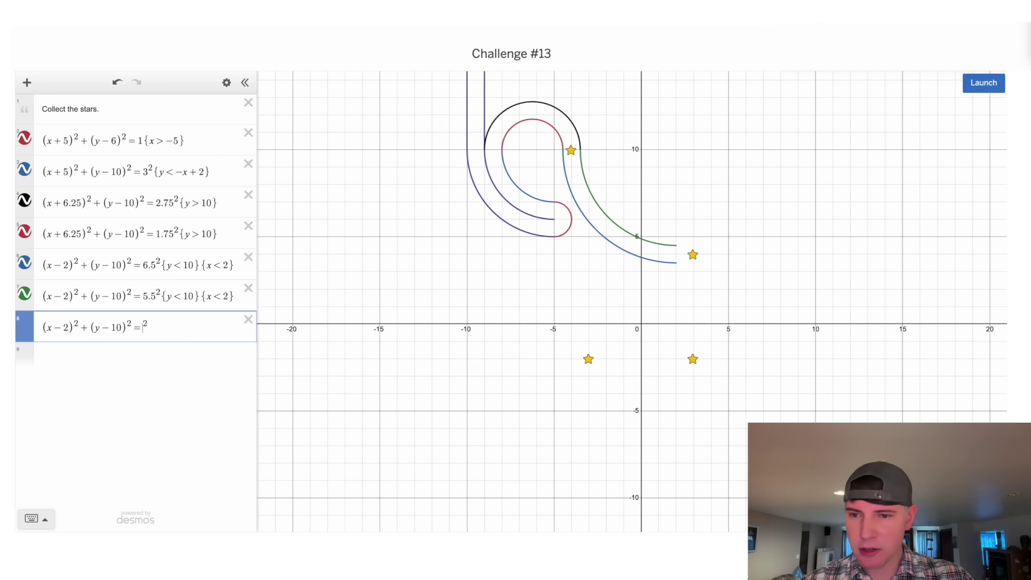
text(3)
double_click(121, 326)
text(6)
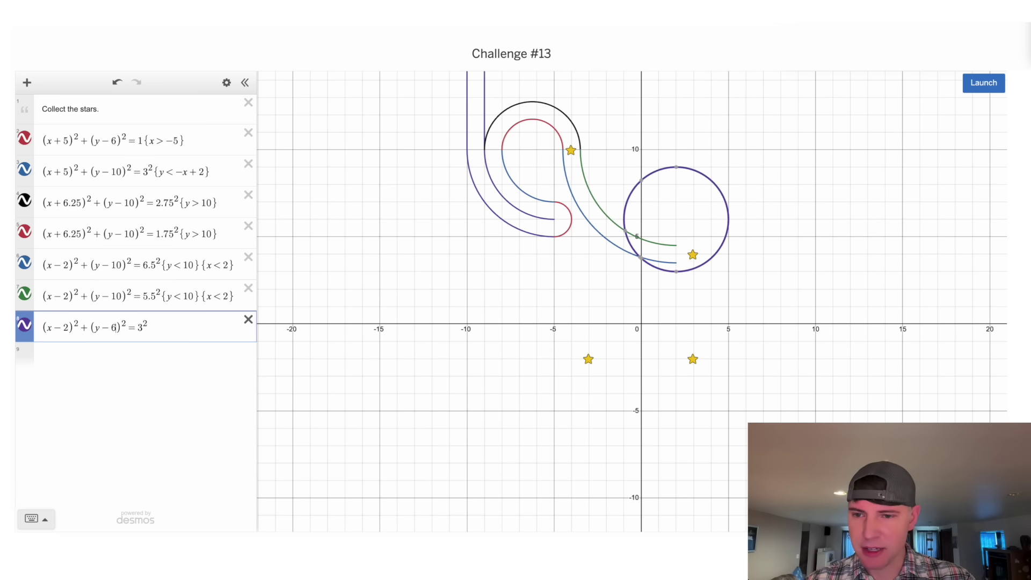
text(.5)
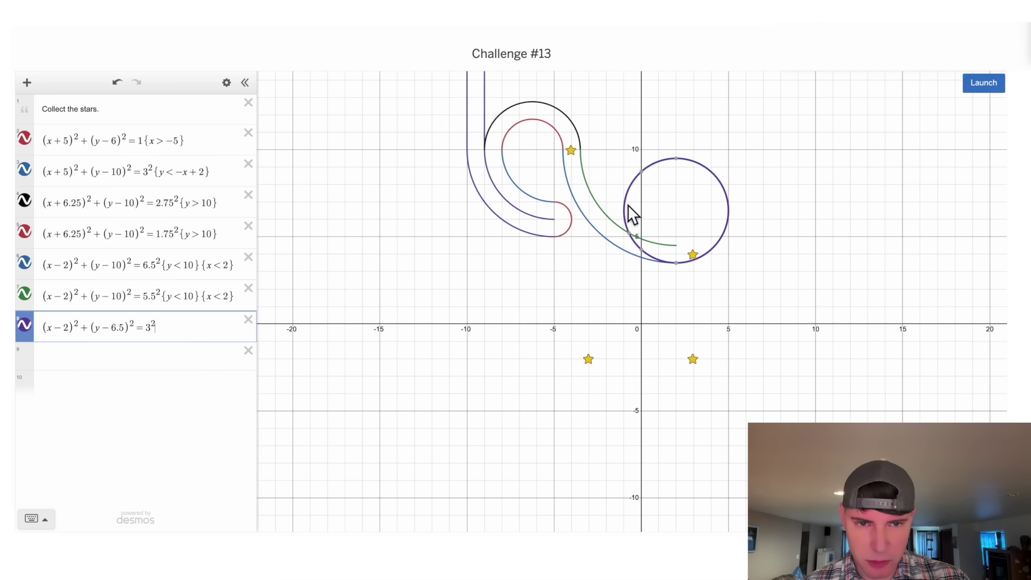
Step: Add a helper line y=-x+5.5, tuning its intercept, and show where it meets the circle
click(129, 366)
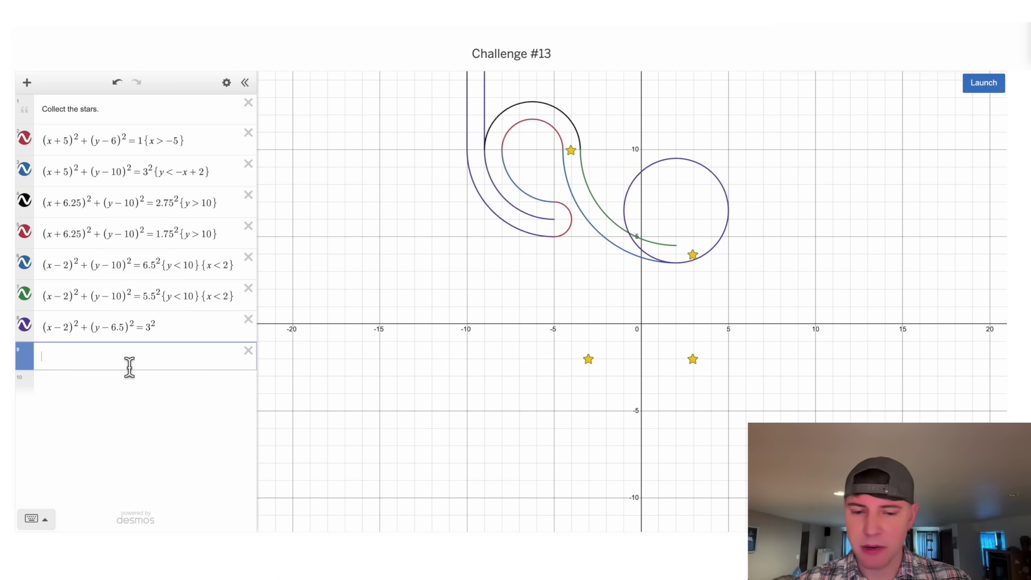
text(y=-x)
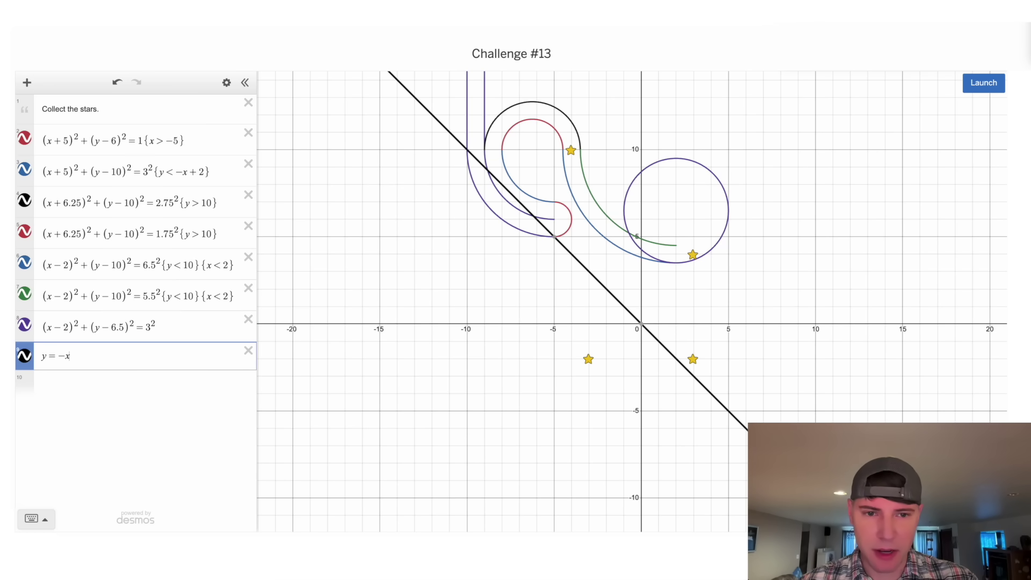
text(+3)
key(BackSpace)
text(4)
key(BackSpace)
text(5)
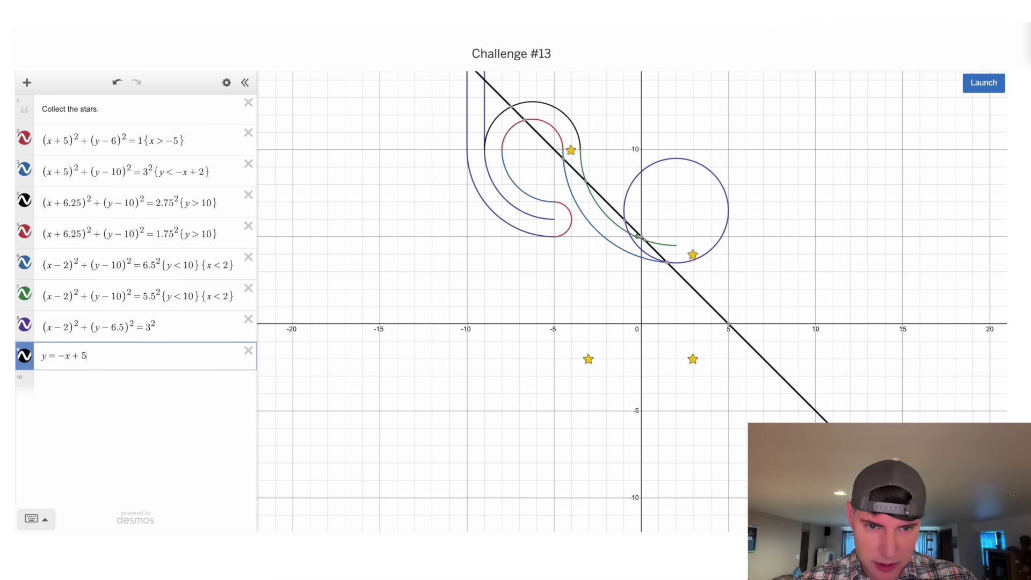
key(BackSpace)
text(6)
key(BackSpace)
text(5.5)
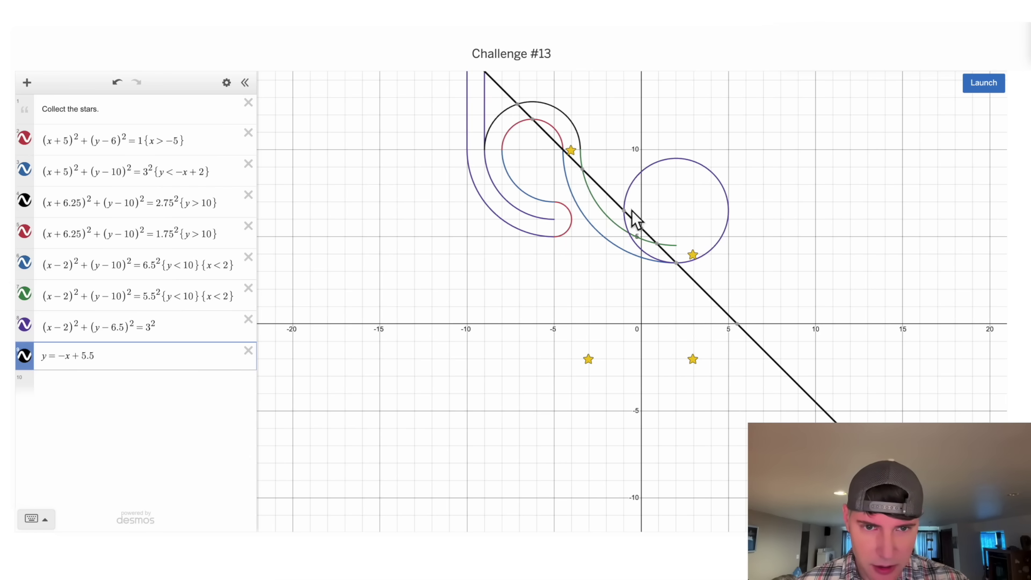
click(626, 211)
click(676, 263)
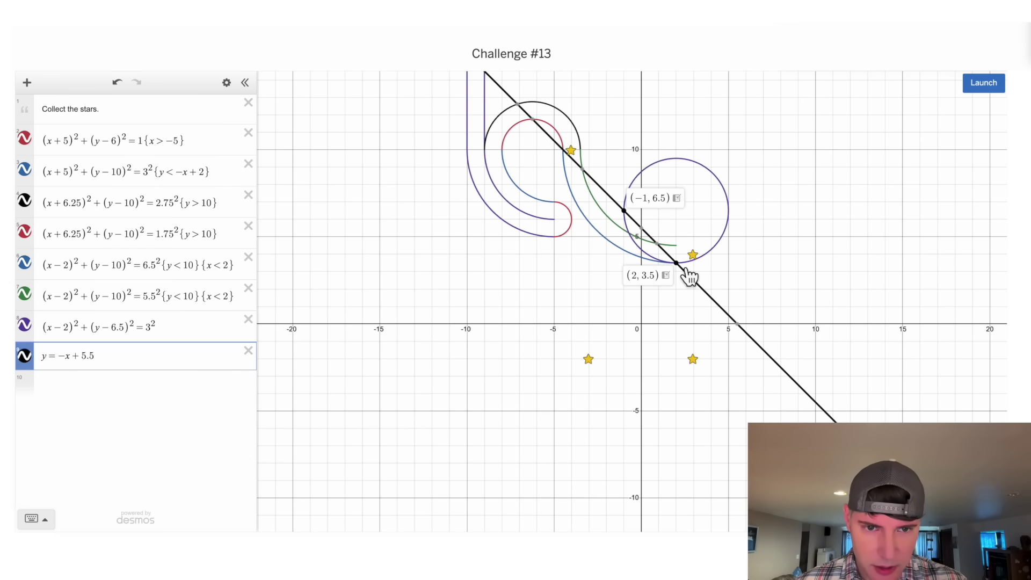
Step: Restrict the circle with {y>-x+5.5} and delete the helper row
click(63, 363)
key(BackSpace)
text(>)
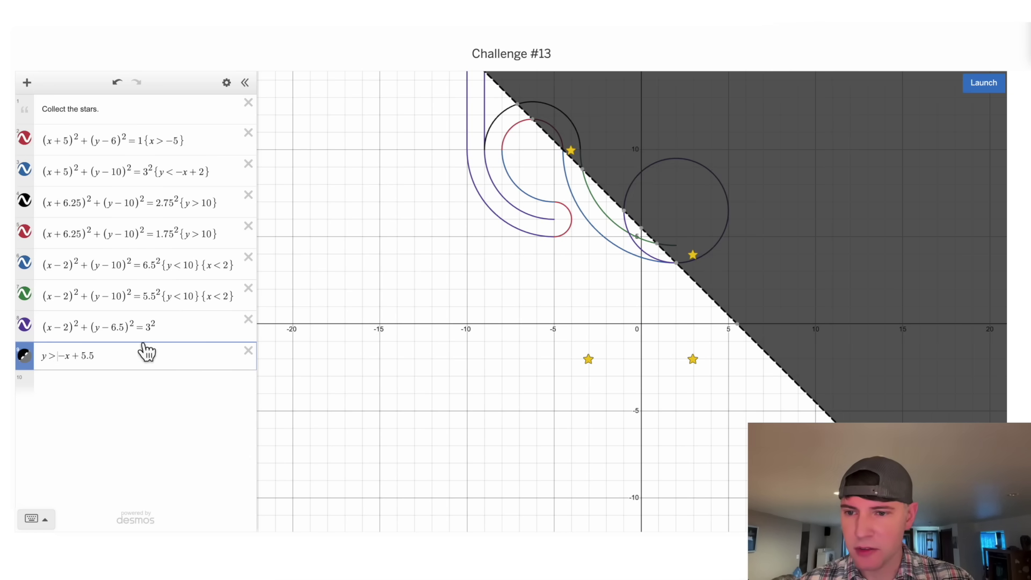
click(182, 326)
text({)
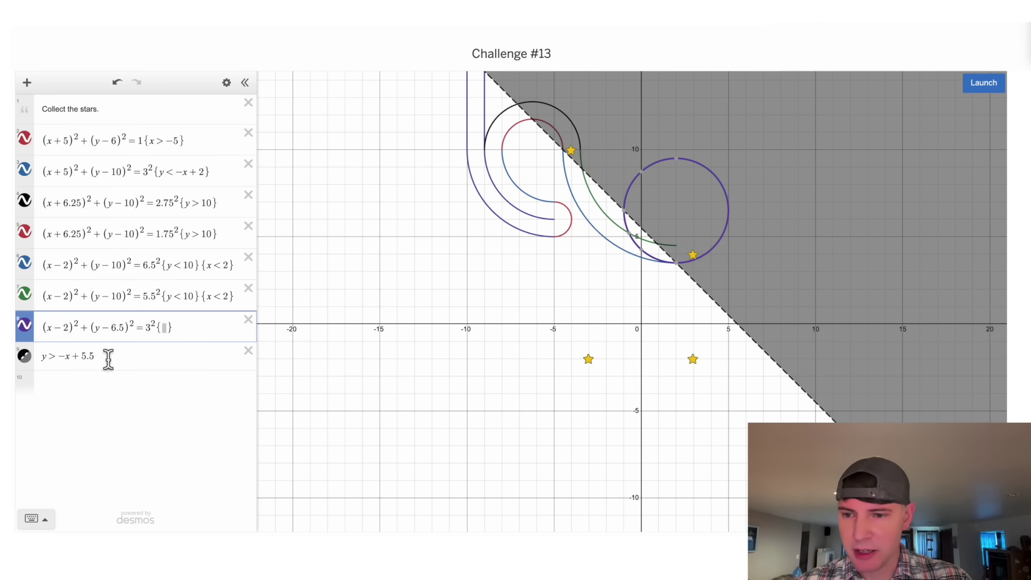
drag(106, 357, 12, 363)
key(ctrl+c)
click(167, 328)
key(ctrl+v)
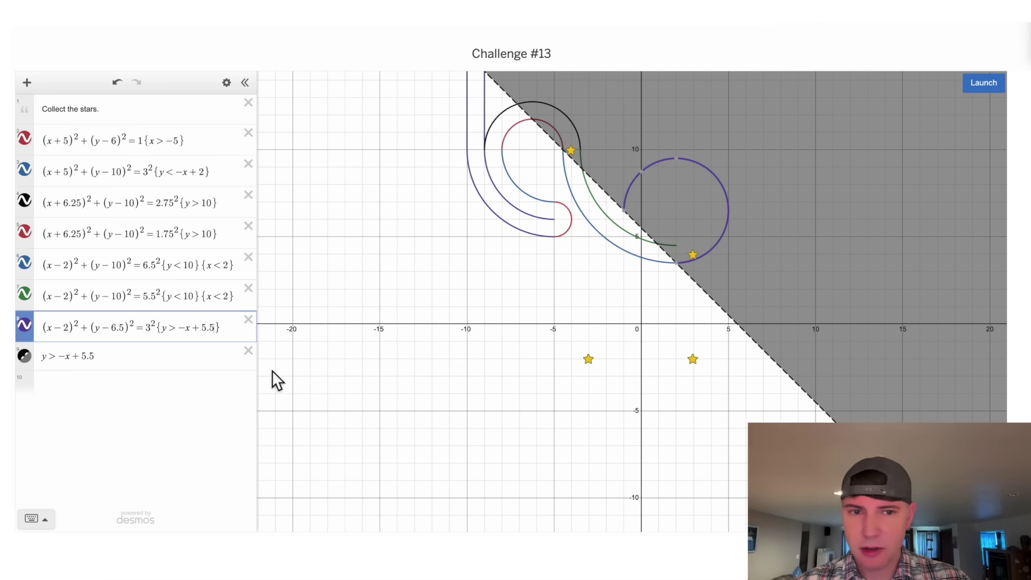
click(249, 351)
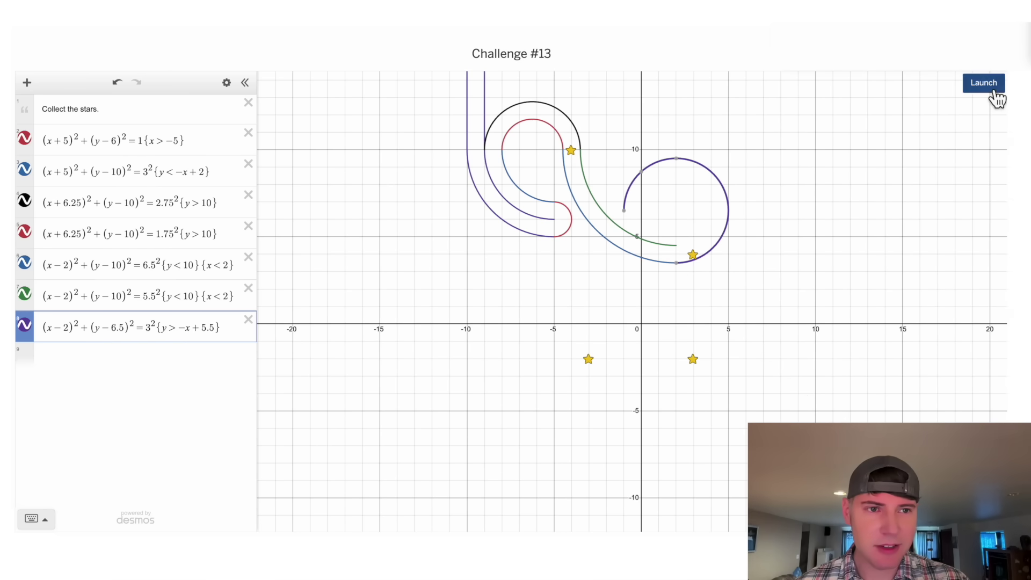
Step: Test-launch the marbles, then duplicate the radius-3 arc and change its radius to 2
click(988, 85)
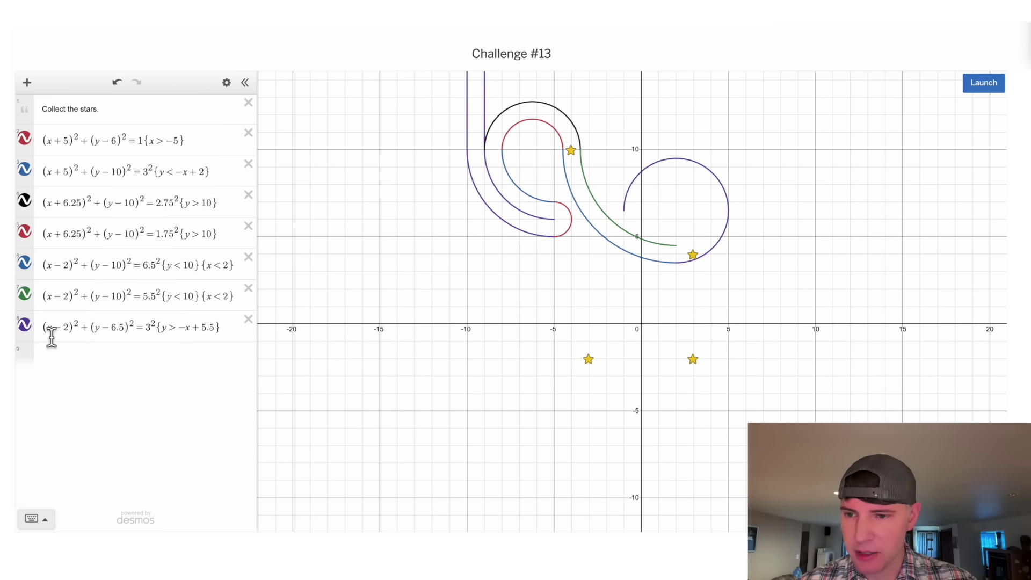
drag(52, 337, 168, 364)
key(ctrl+c)
click(166, 363)
key(ctrl+v)
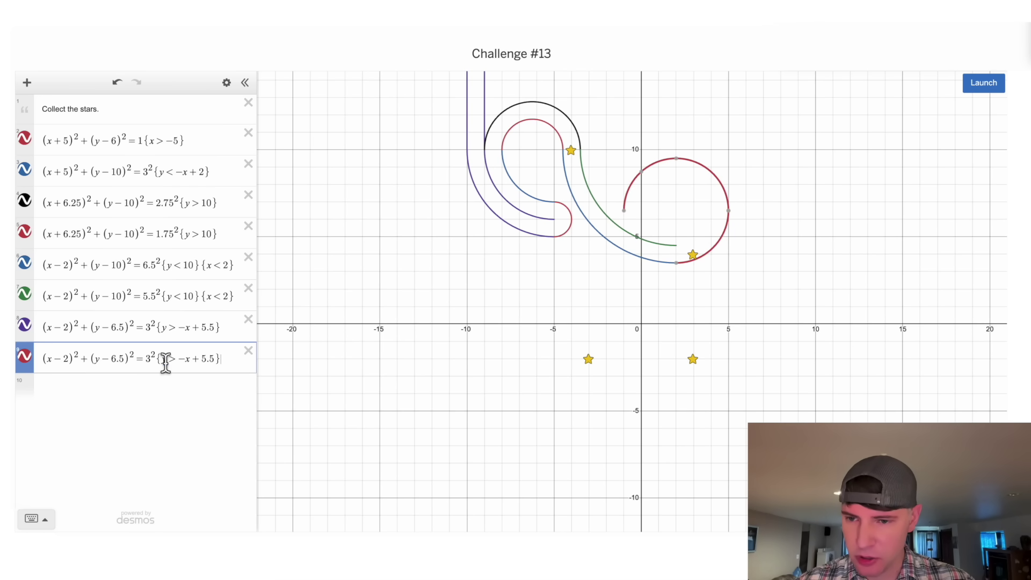
click(151, 360)
key(BackSpace)
text(2)
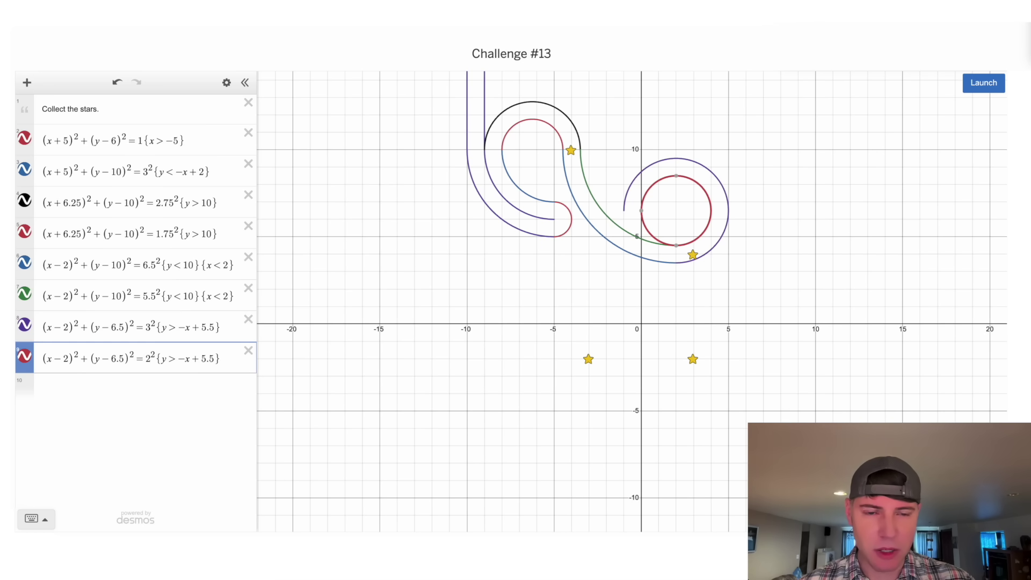
click(661, 231)
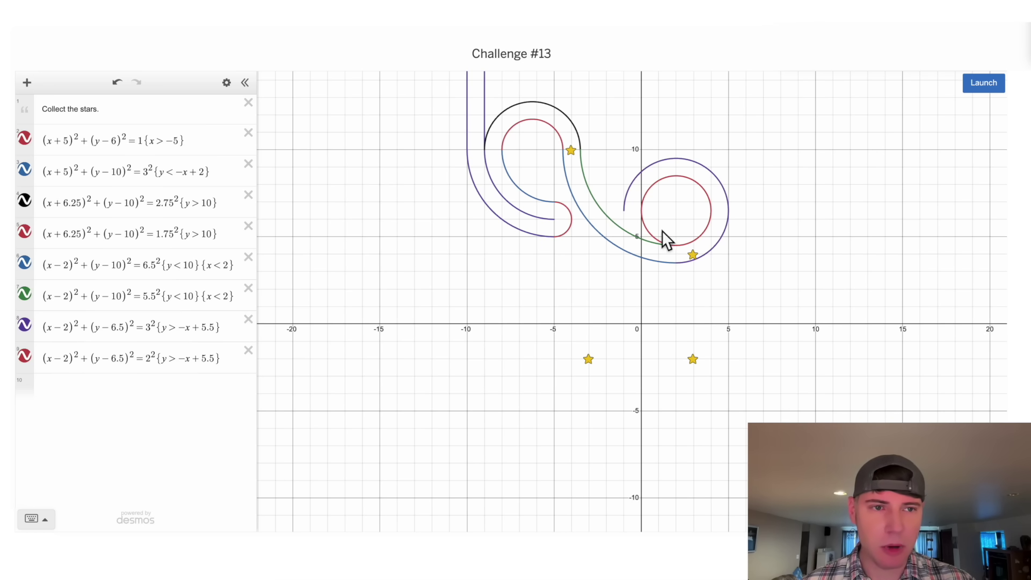
Step: Set the new radius-2 arc's restriction to y > −x + 6.5
click(205, 359)
click(301, 385)
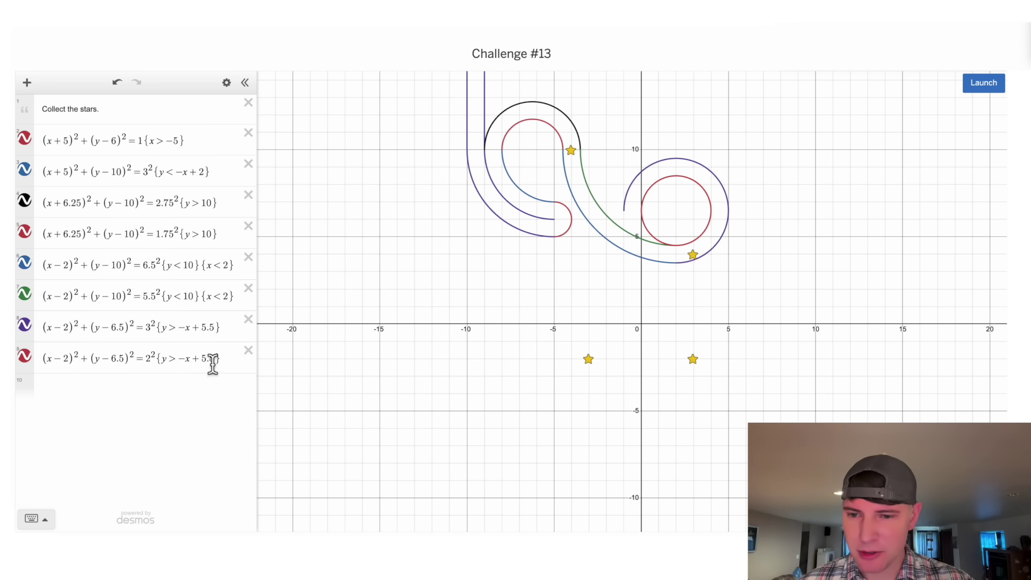
click(212, 360)
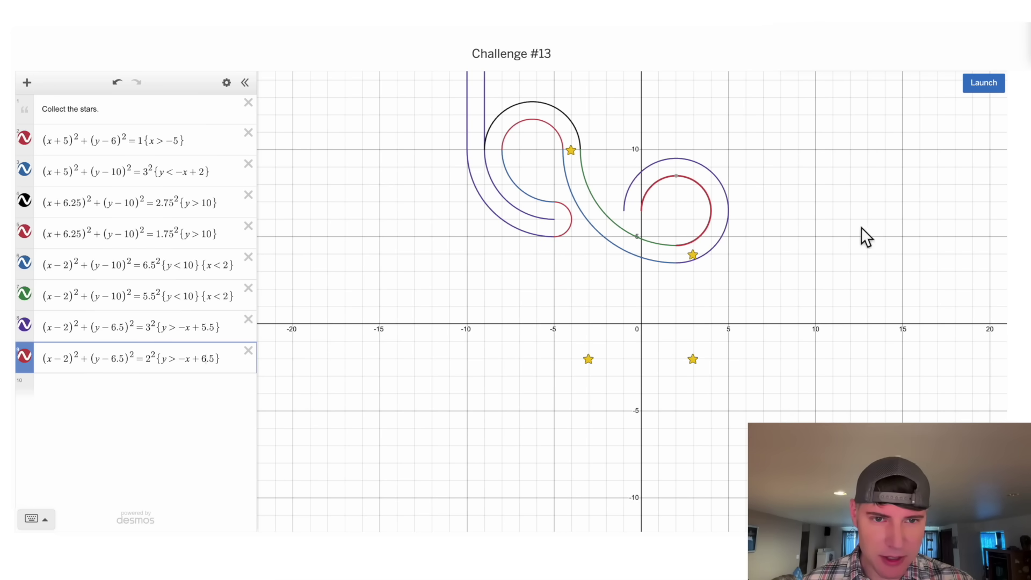
click(660, 237)
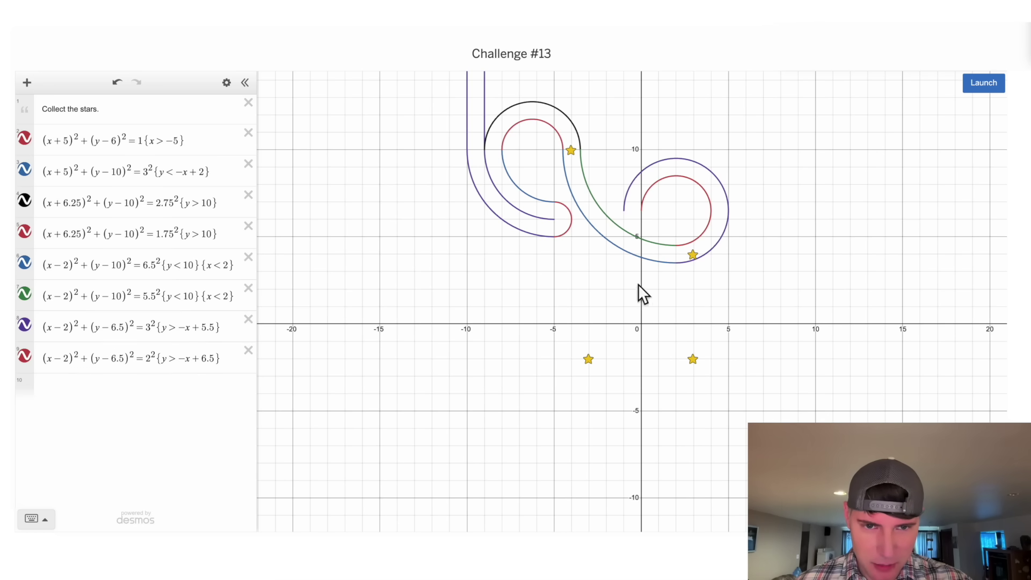
Step: Move the green radius-5.5 arc to the bottom of the list and duplicate it
click(627, 231)
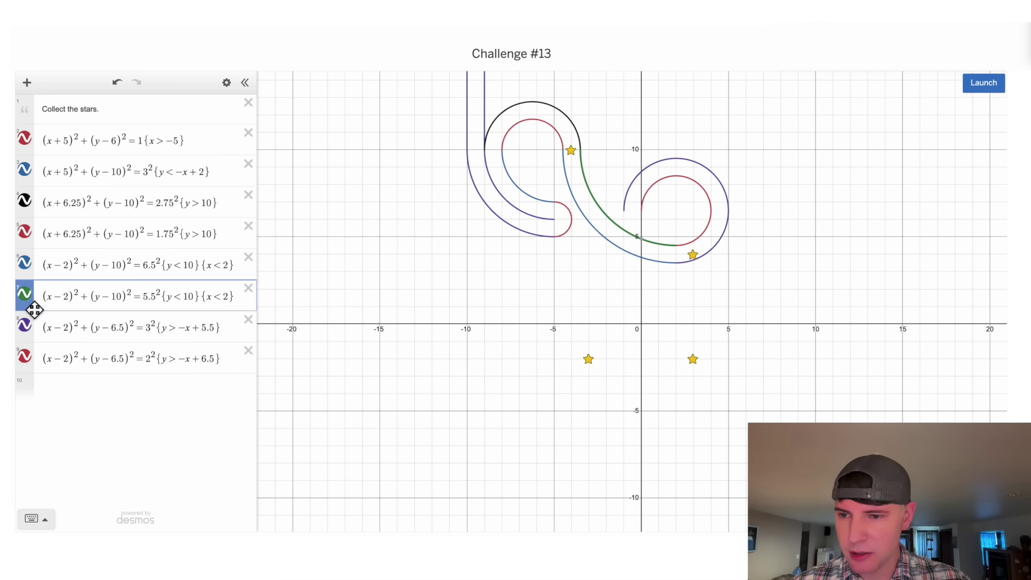
drag(33, 306, 31, 379)
key(ctrl+a)
key(ctrl+c)
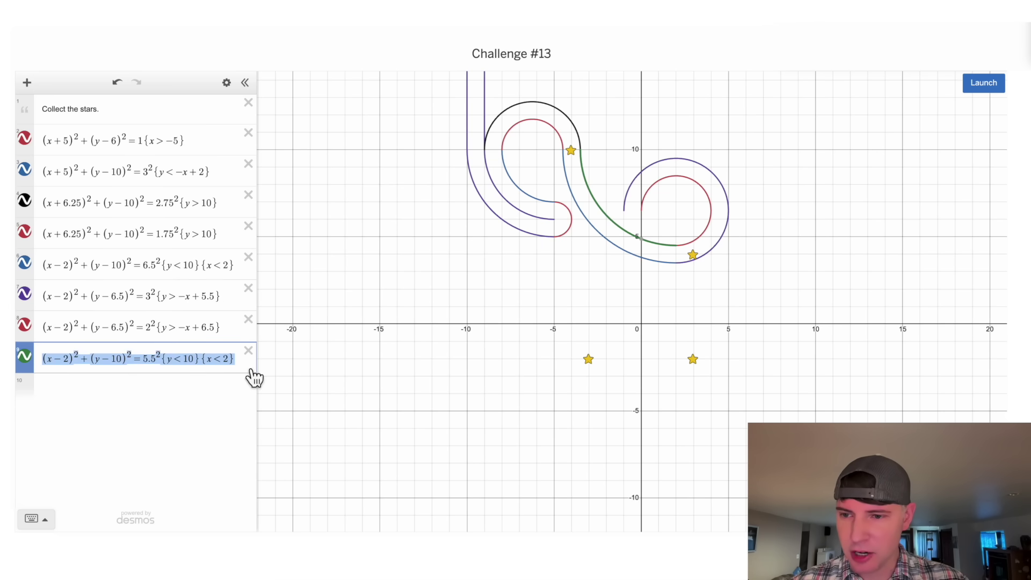
click(169, 389)
key(ctrl+v)
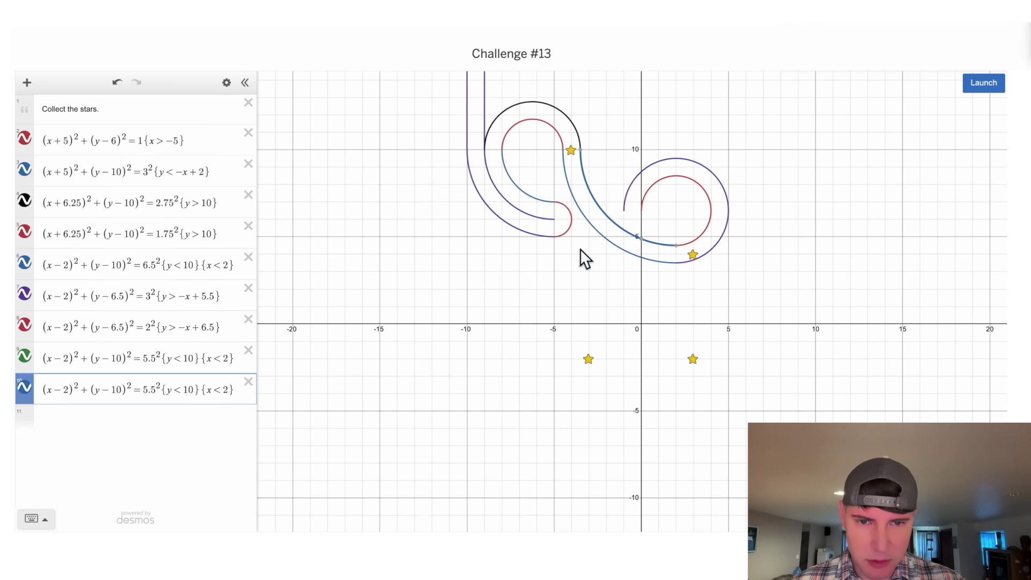
click(230, 359)
key(BackSpace)
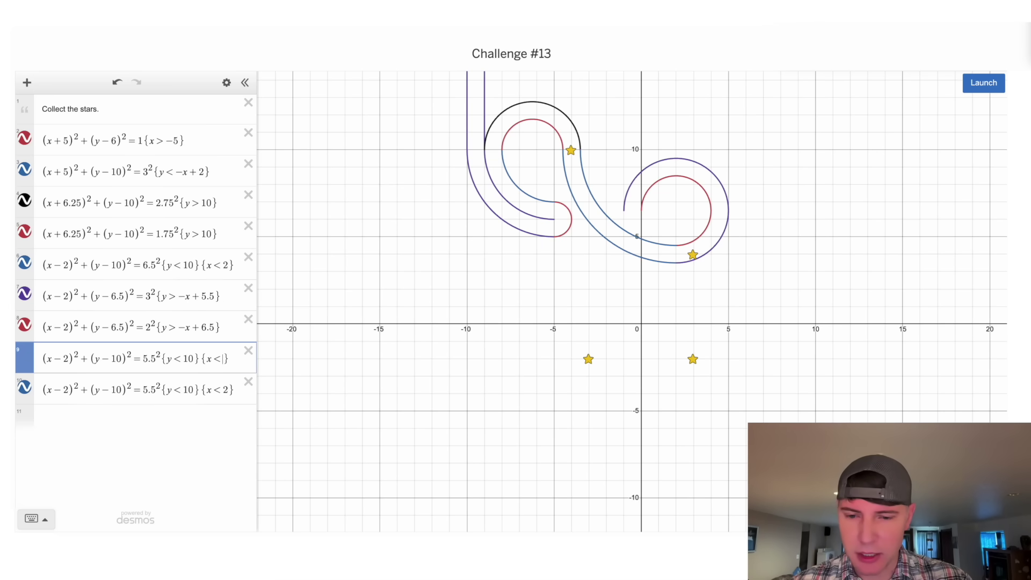
text(-1)
click(209, 395)
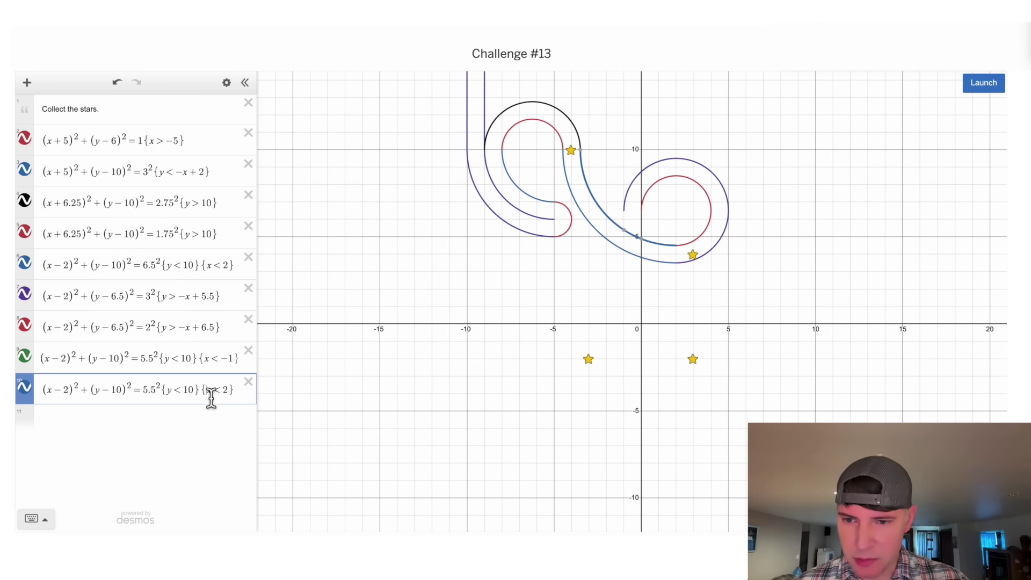
text(-1<)
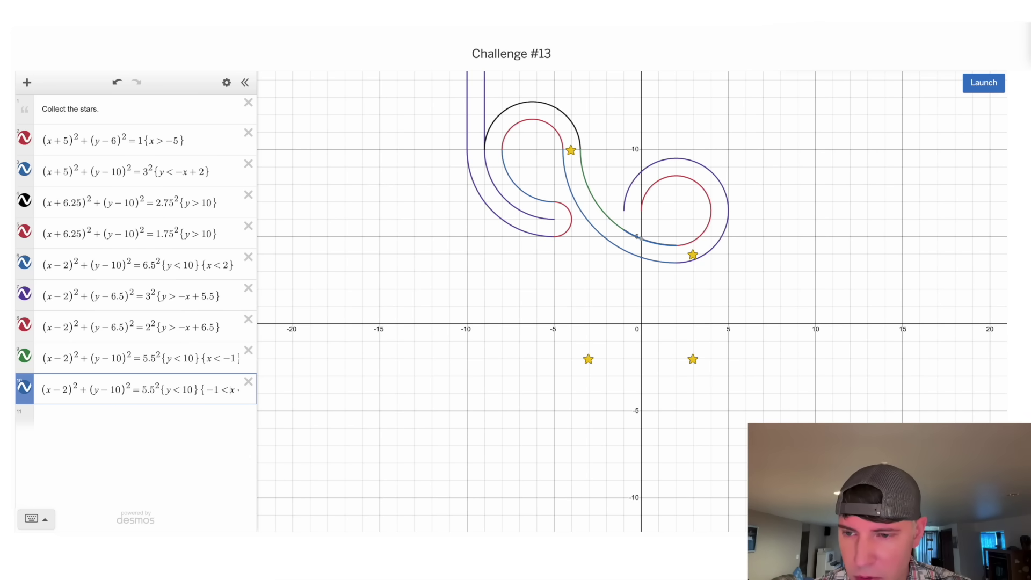
key(Right)
key(Right)
key(Right)
key(Right)
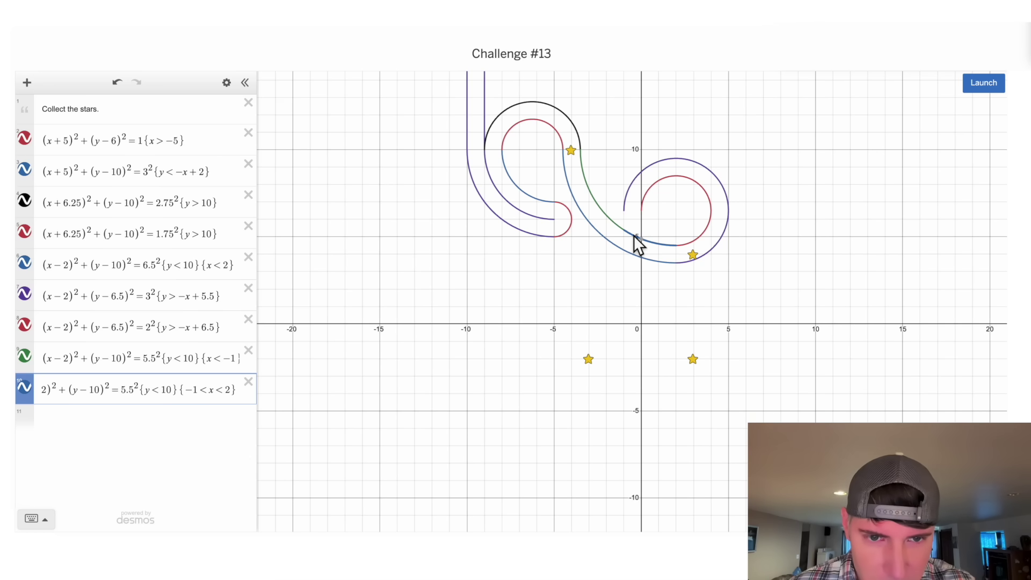
key(Home)
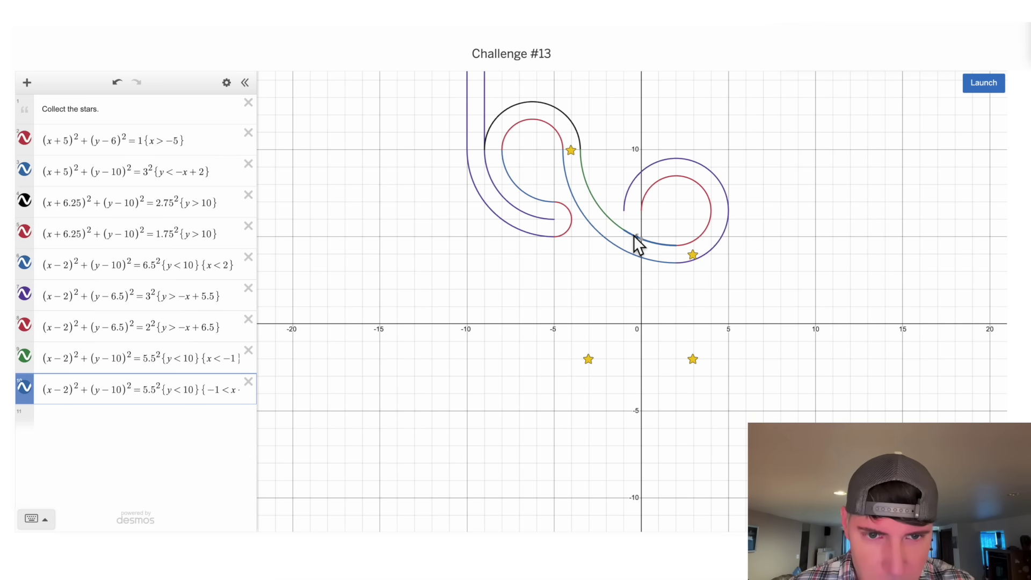
click(227, 398)
key(BackSpace)
key(BackSpace)
text(0)
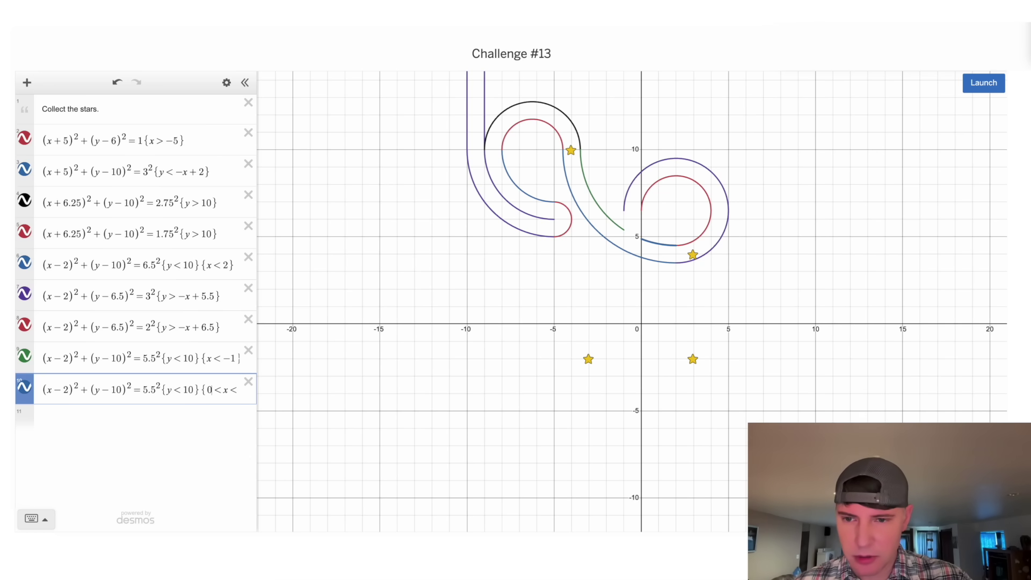
click(641, 235)
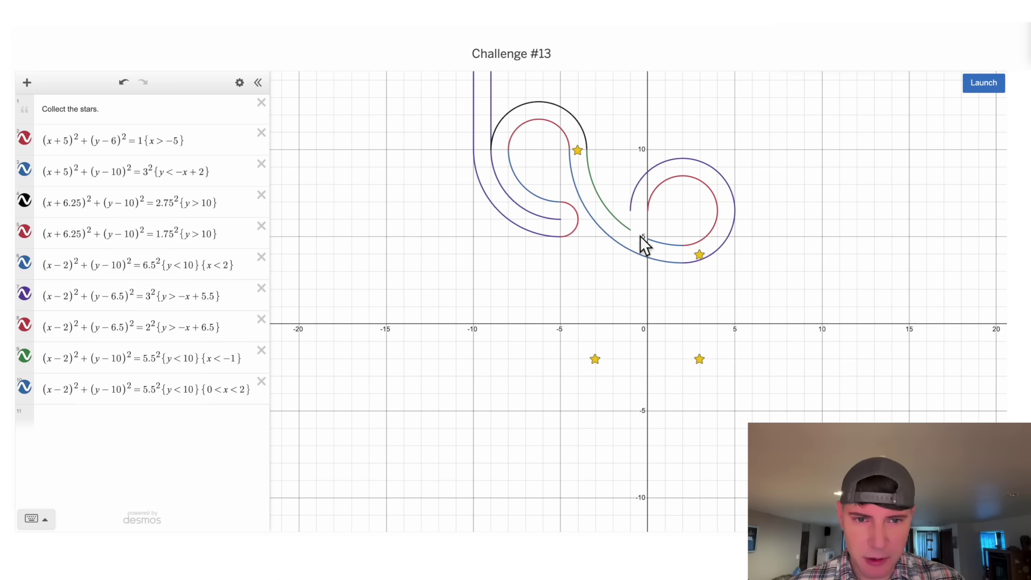
click(990, 82)
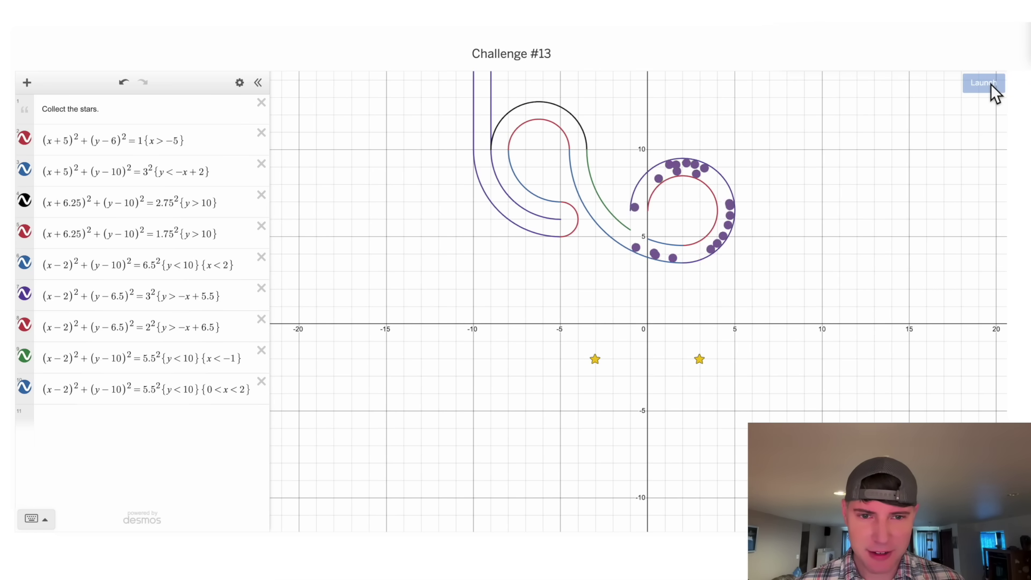
click(643, 253)
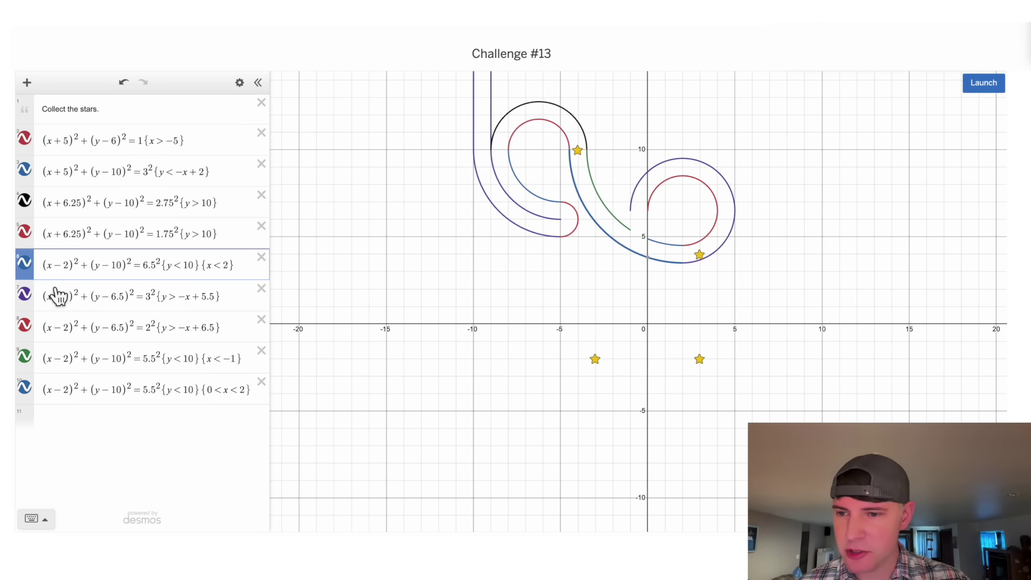
Step: Move the radius-6.5 arc to the end of the list and duplicate it
drag(28, 276, 25, 410)
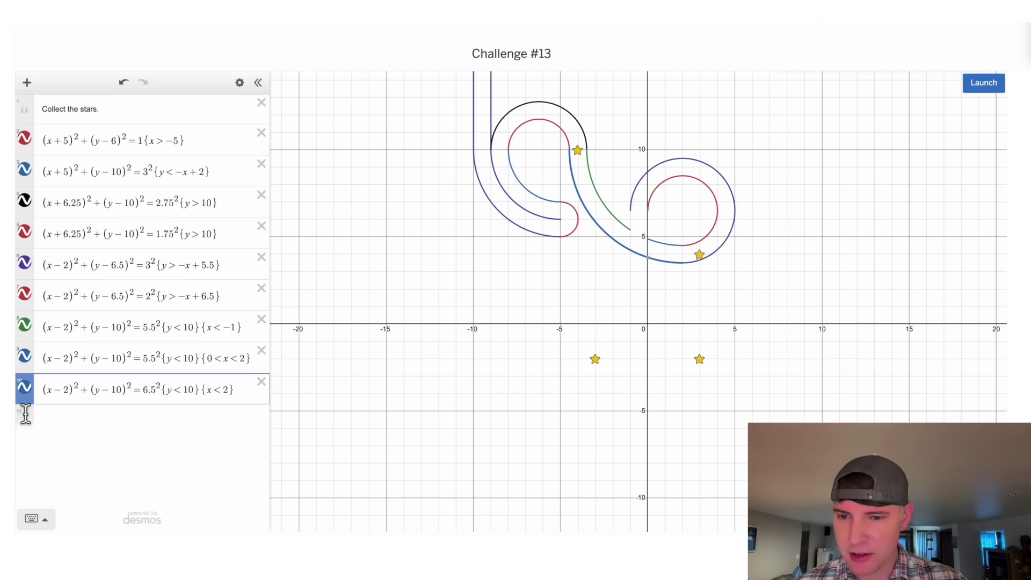
key(ctrl+a)
key(ctrl+c)
key(Return)
key(ctrl+v)
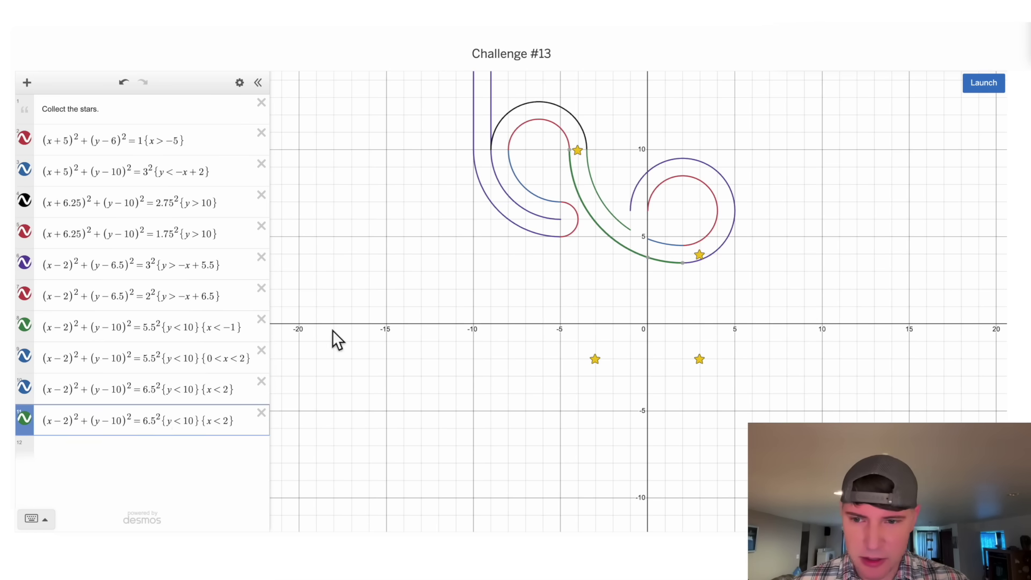
Step: Restrict the first copy to x<−1 and the second to 0<x<2, then launch to test
click(235, 390)
key(BackSpace)
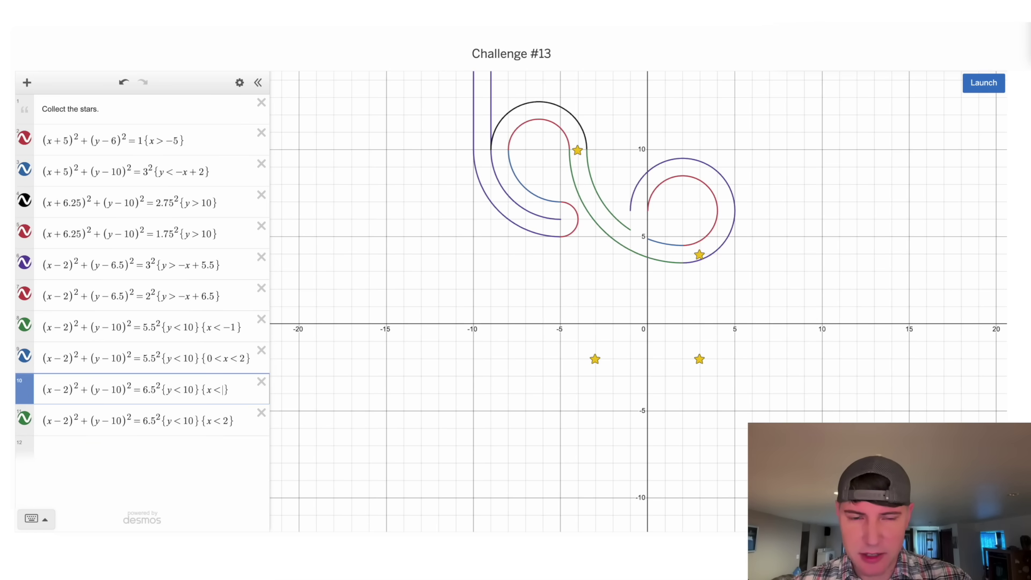
text(-1)
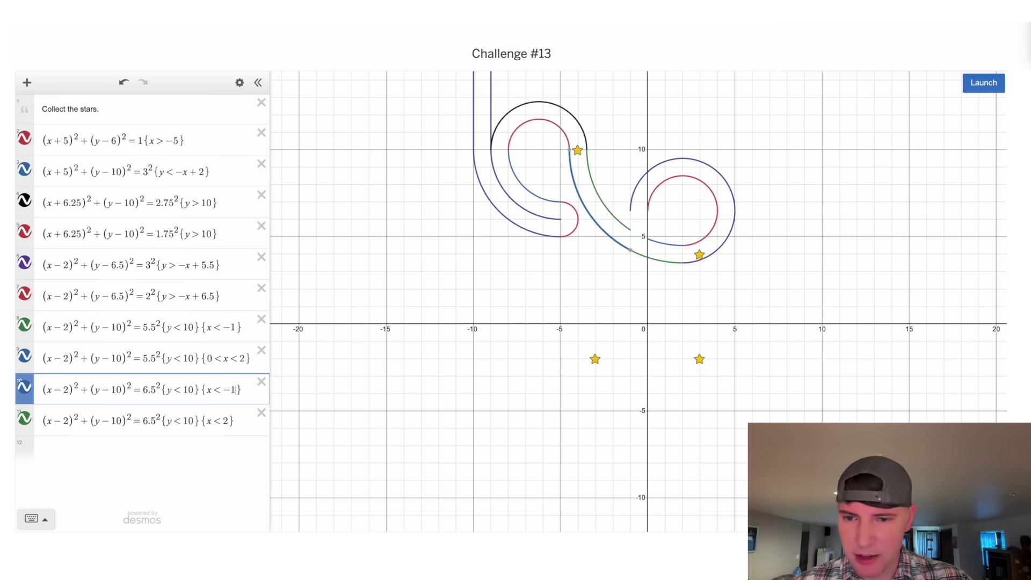
click(208, 421)
text(0<)
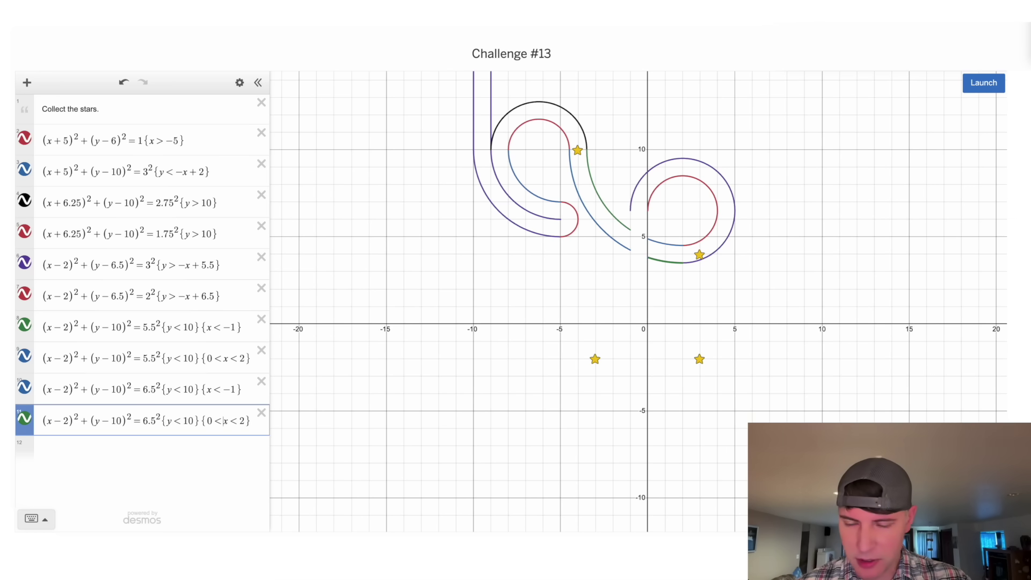
click(982, 82)
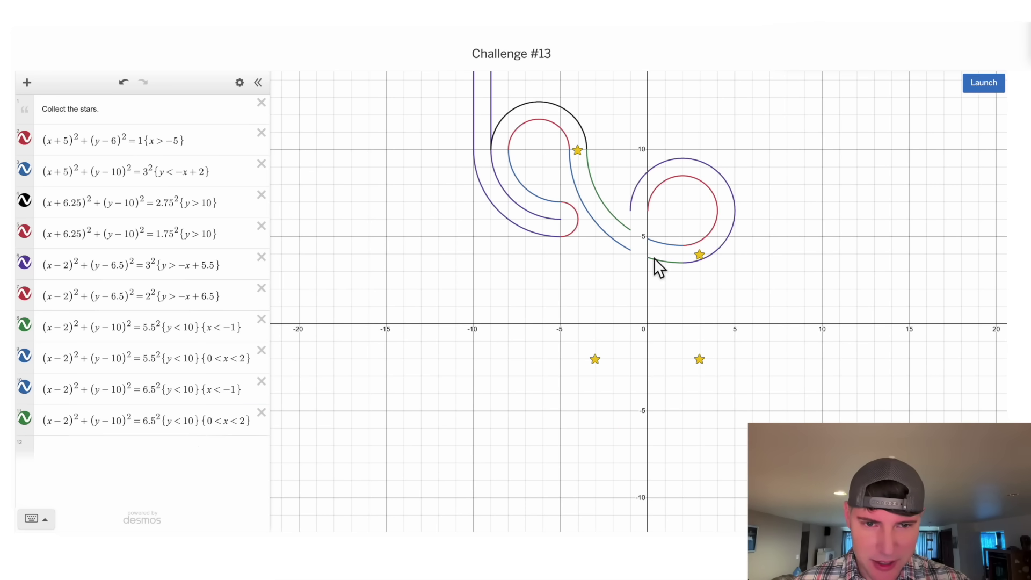
click(617, 242)
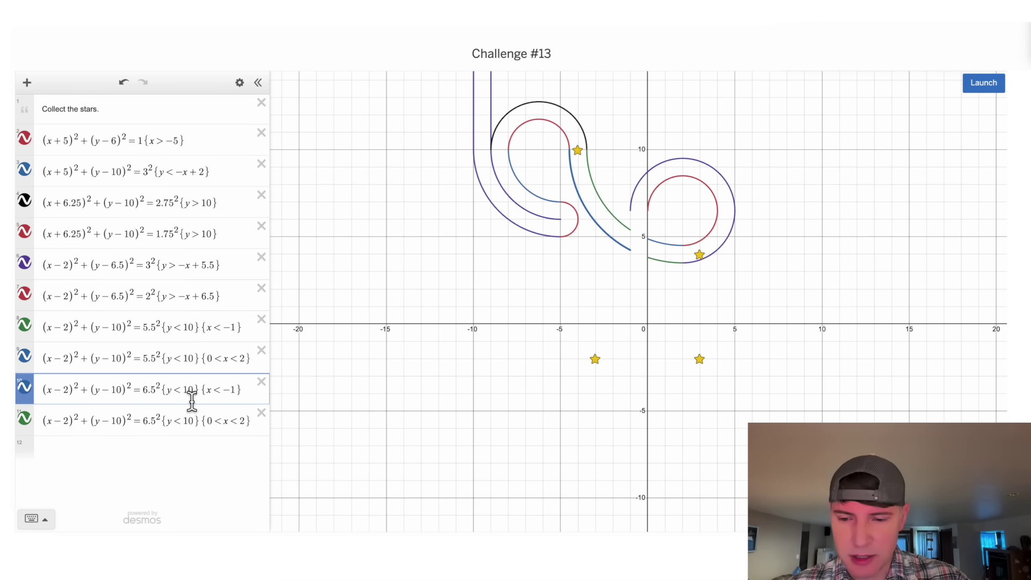
Step: Shift the blue outer arc's centre to y=10.1 and the green one's to y=9.9
click(124, 389)
text(.1)
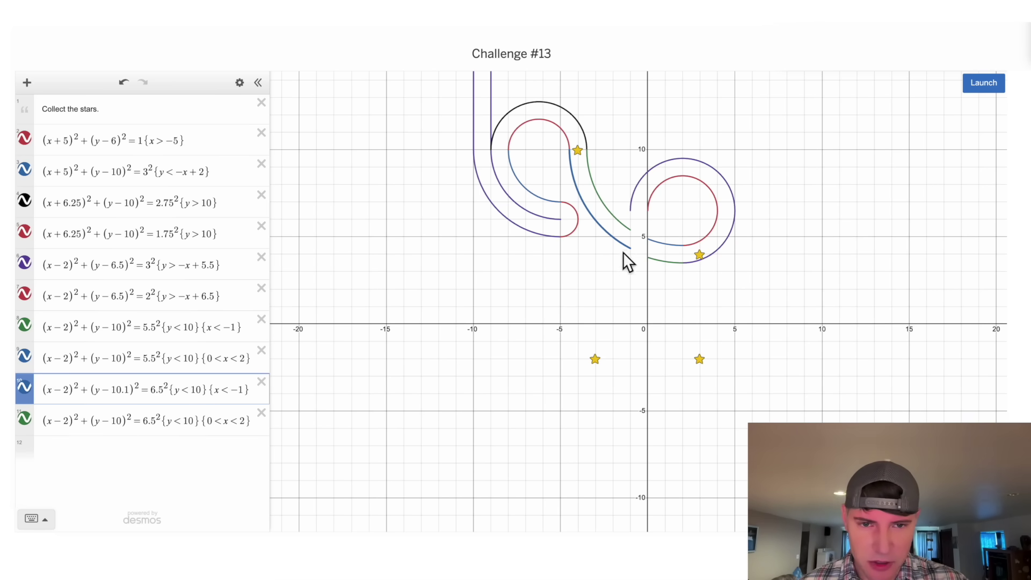
click(662, 261)
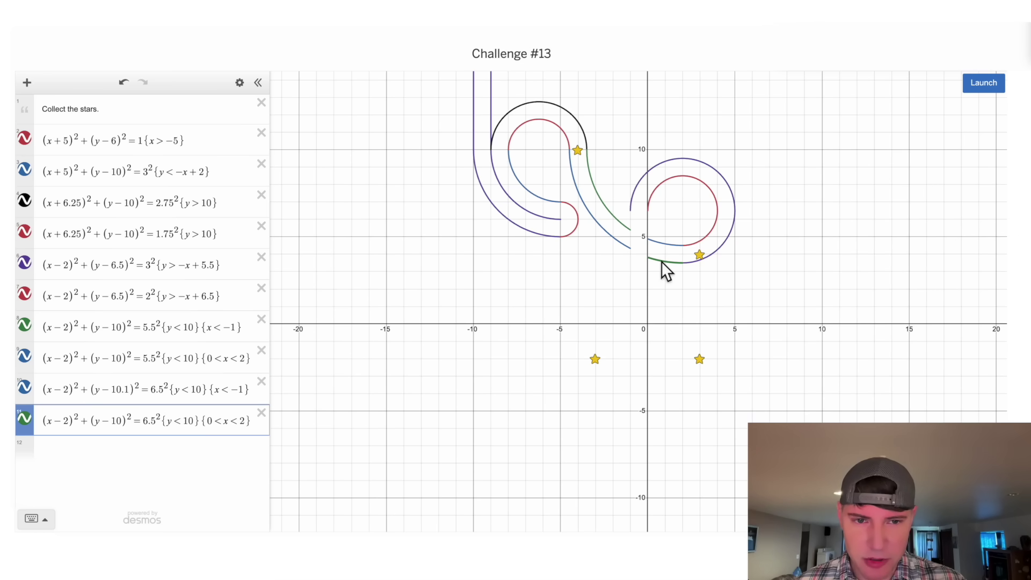
click(125, 421)
key(BackSpace)
key(BackSpace)
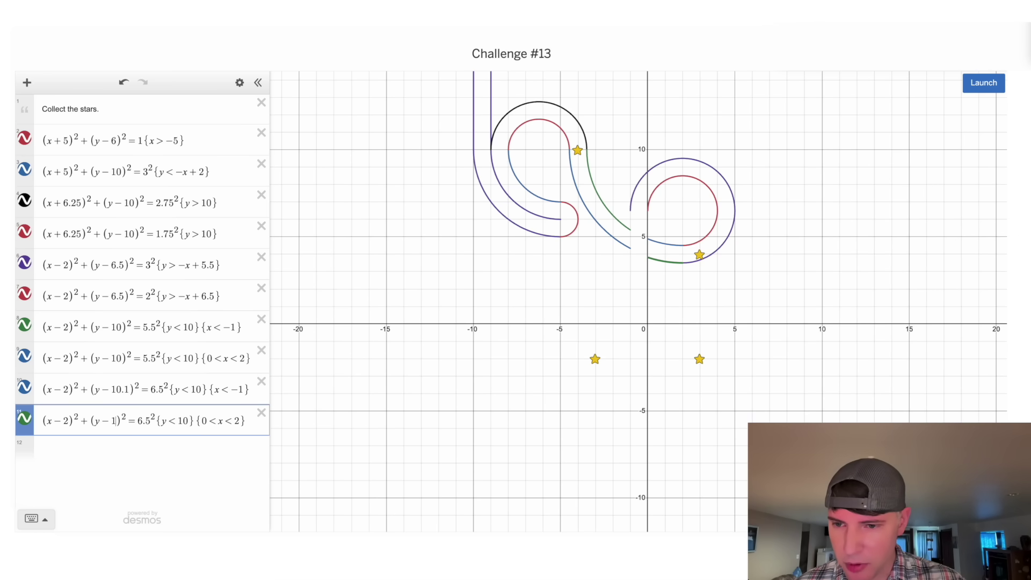
text(9.9)
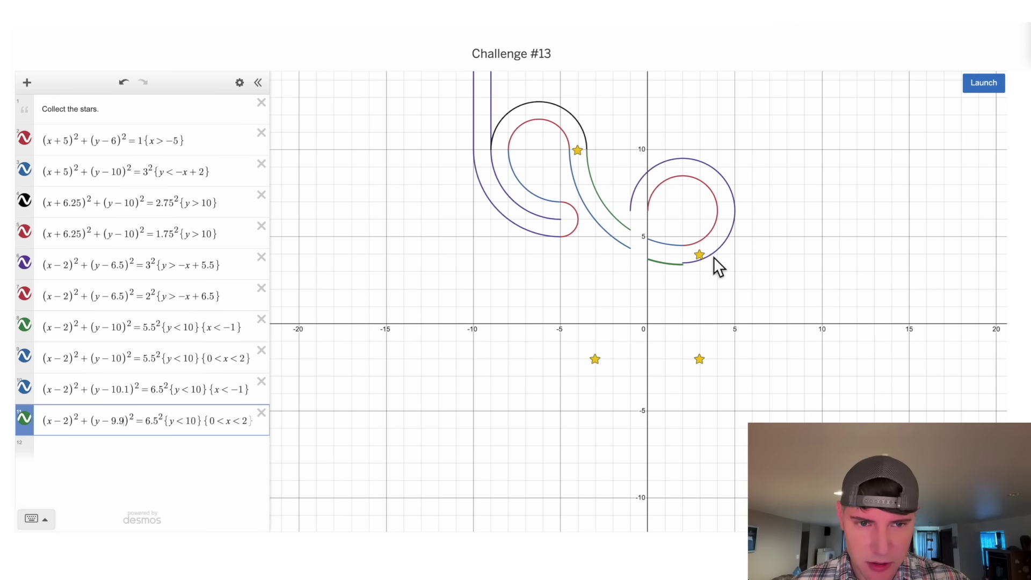
Step: Move the purple arc's centre to y=6.4 and launch the marbles to test
click(713, 255)
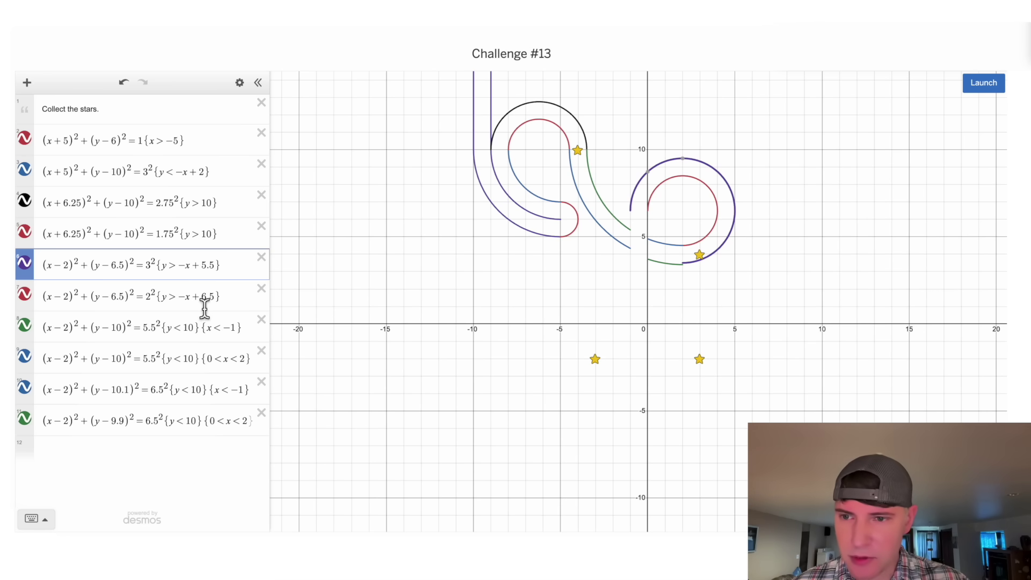
click(126, 265)
key(BackSpace)
text(4)
click(981, 83)
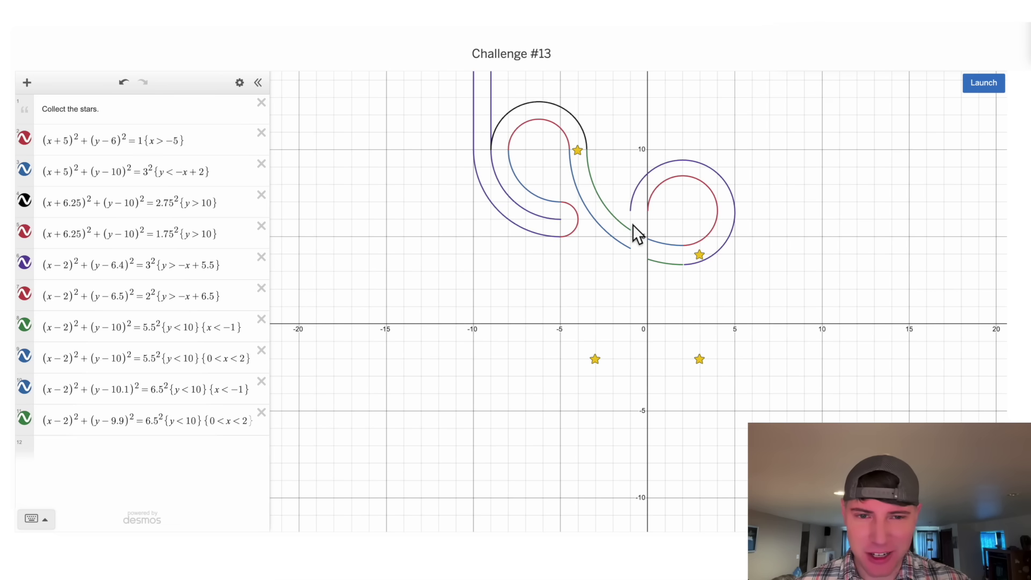
click(130, 451)
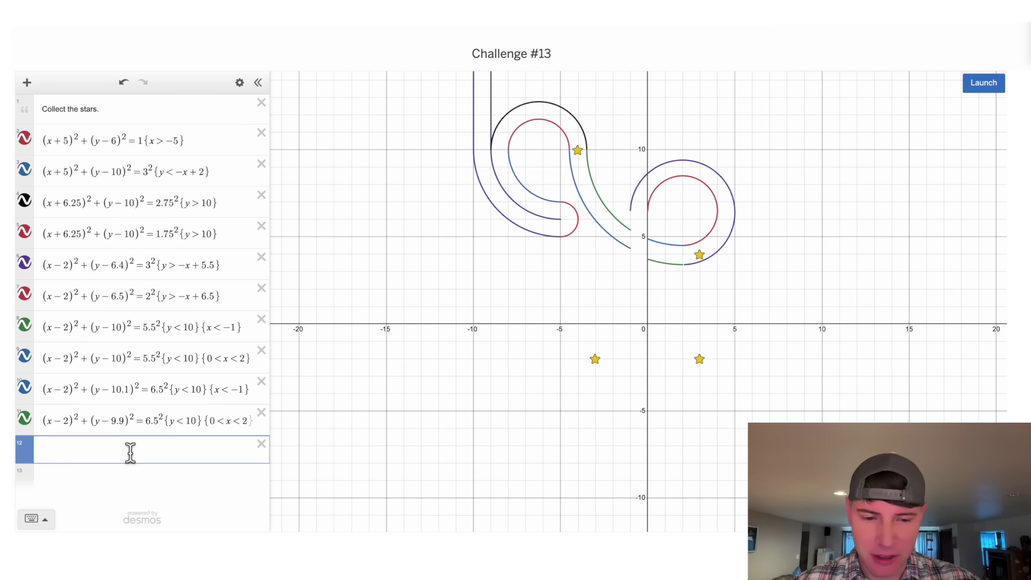
Step: Add the segment x=−1{5.4<y<6.5} and launch the marbles to test it
text(x=)
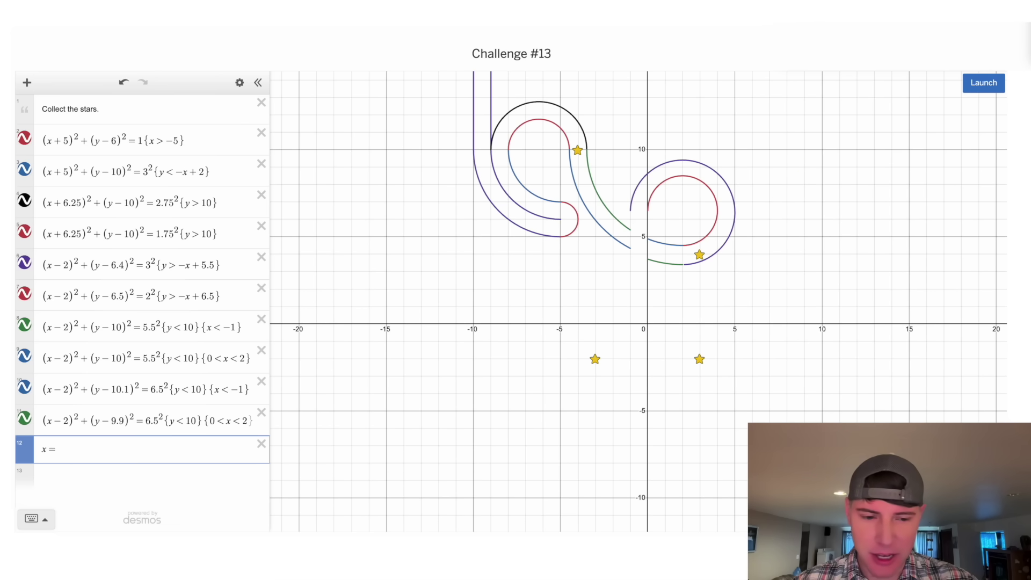
text(-1)
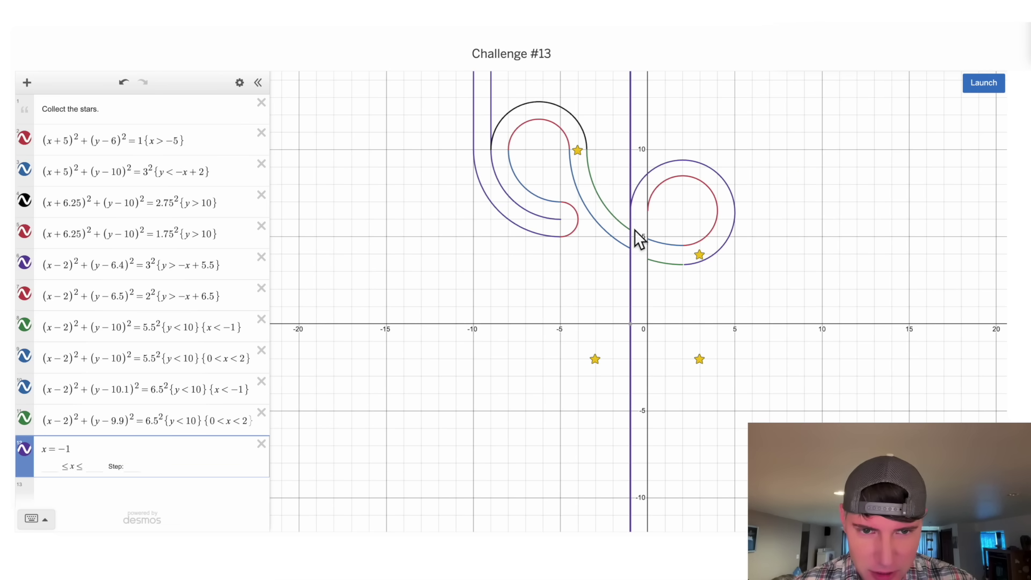
drag(634, 230, 635, 215)
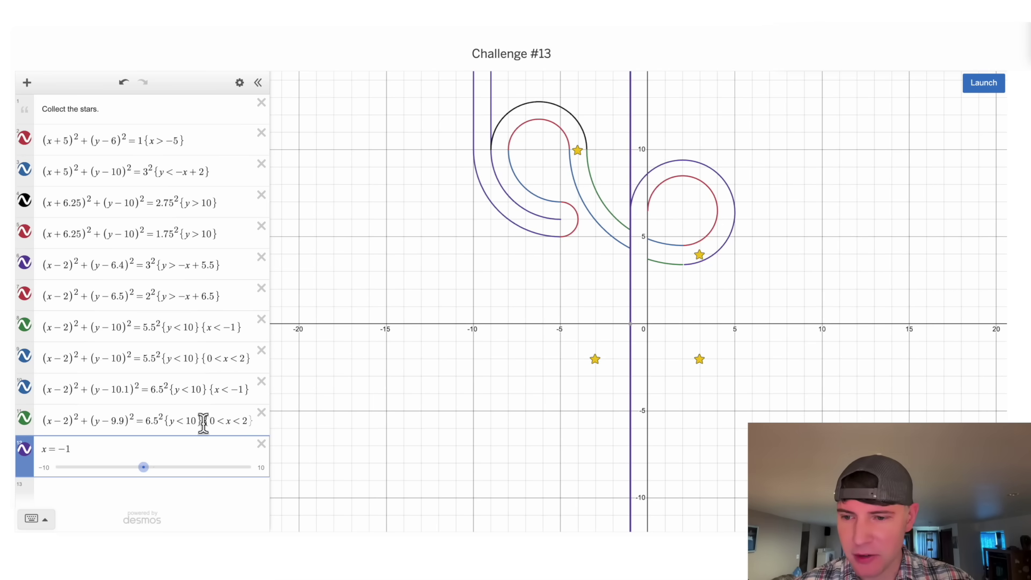
click(131, 456)
text({5.4<y)
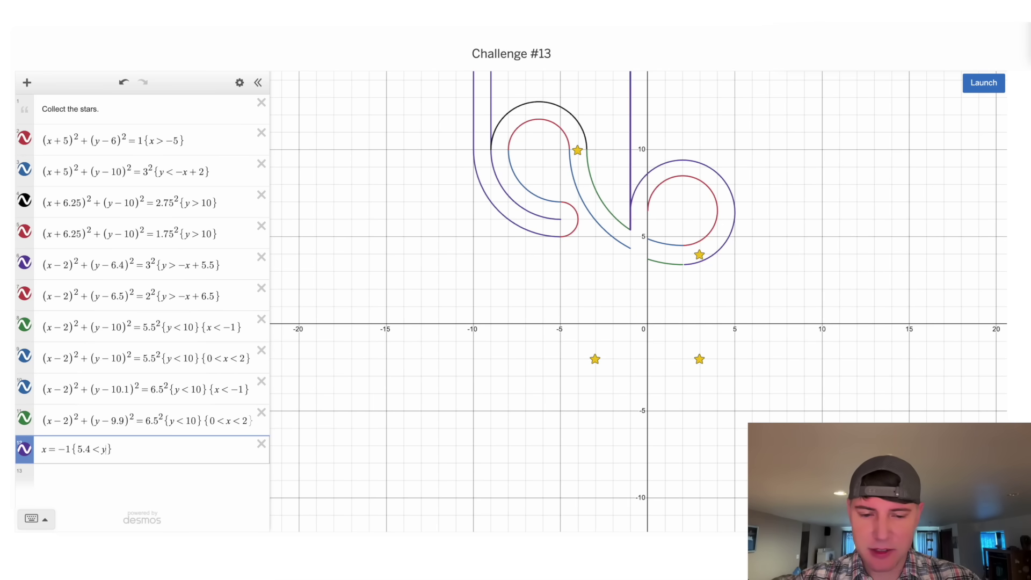
text(<6.5)
click(996, 82)
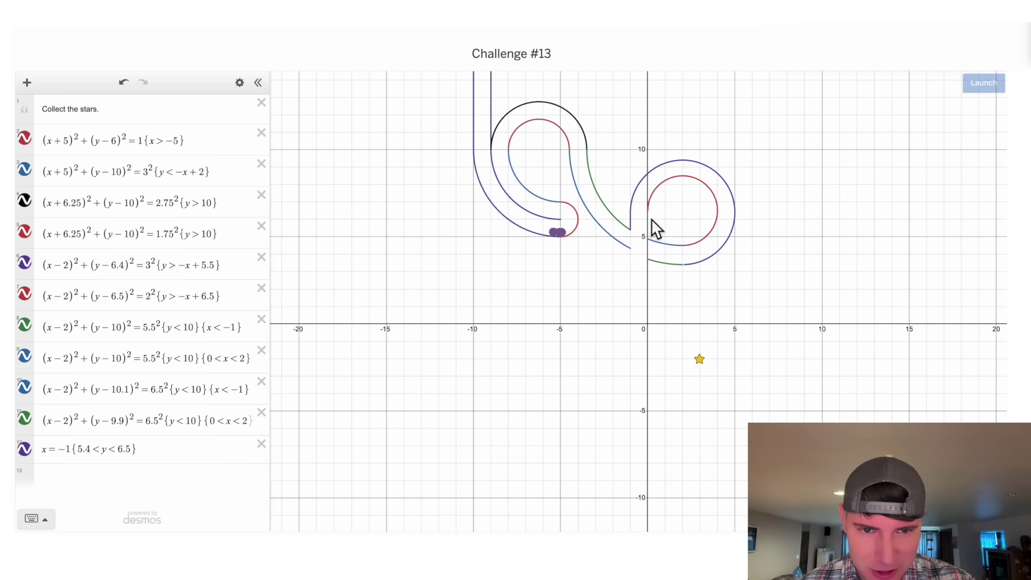
Step: Duplicate the x=−1 segment and change the copy to x=0
drag(170, 451, 62, 472)
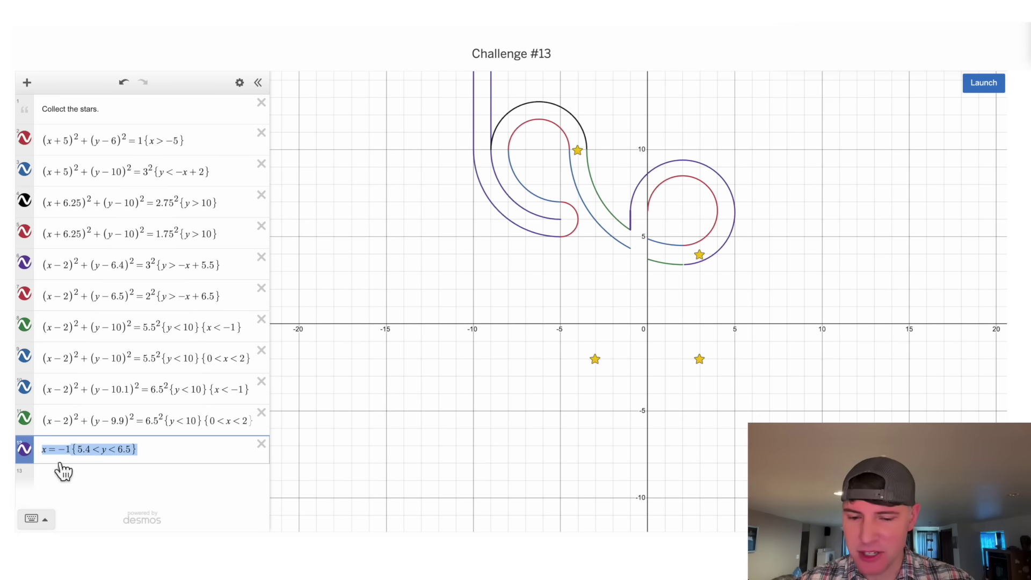
key(ctrl+c)
click(116, 495)
key(ctrl+v)
click(72, 478)
key(BackSpace)
key(BackSpace)
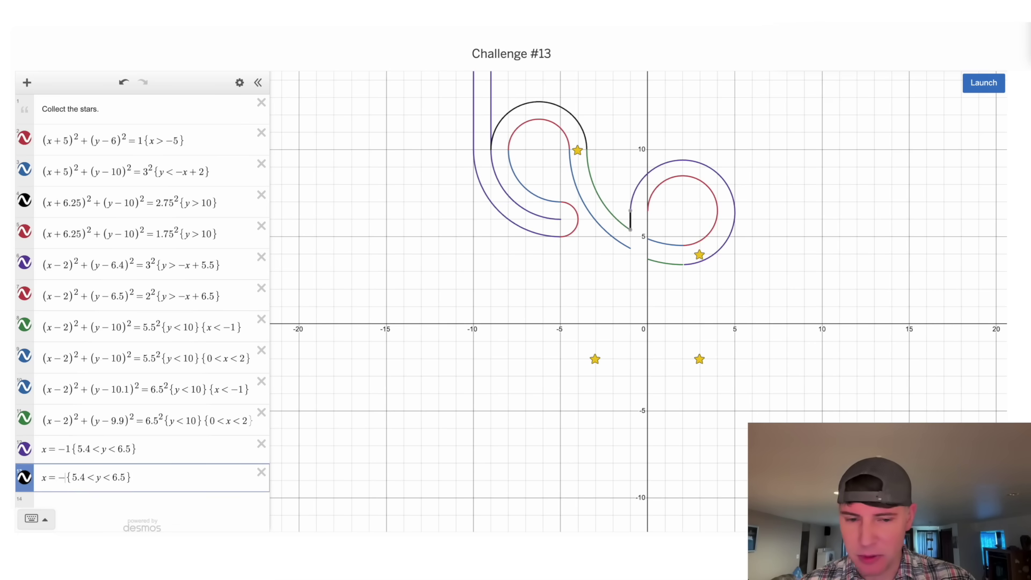
text(0)
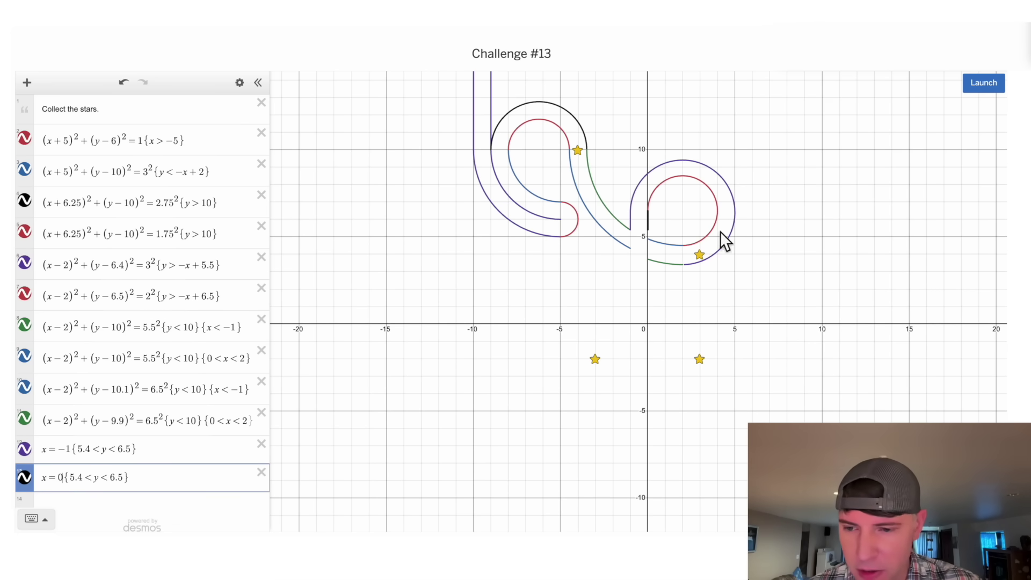
Step: Lower the new segment's bottom limit to 4.85 and launch the marbles to test
click(651, 240)
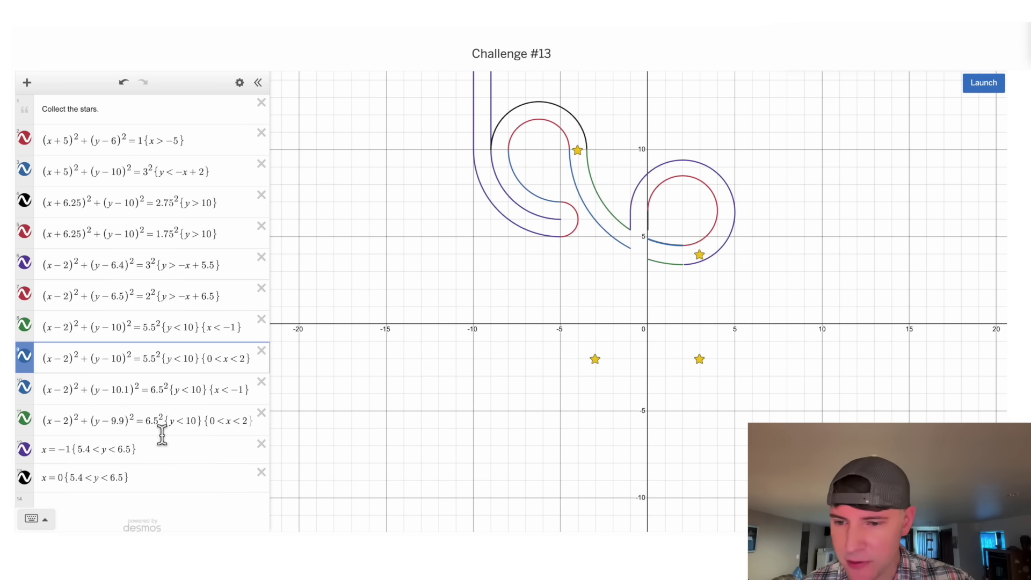
double_click(82, 477)
text(4.85)
click(982, 84)
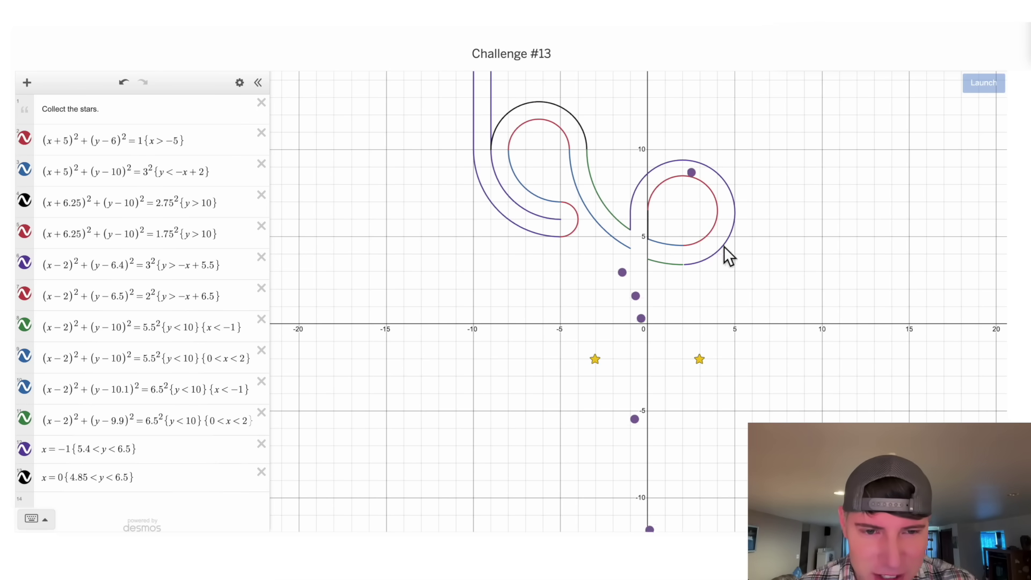
click(689, 264)
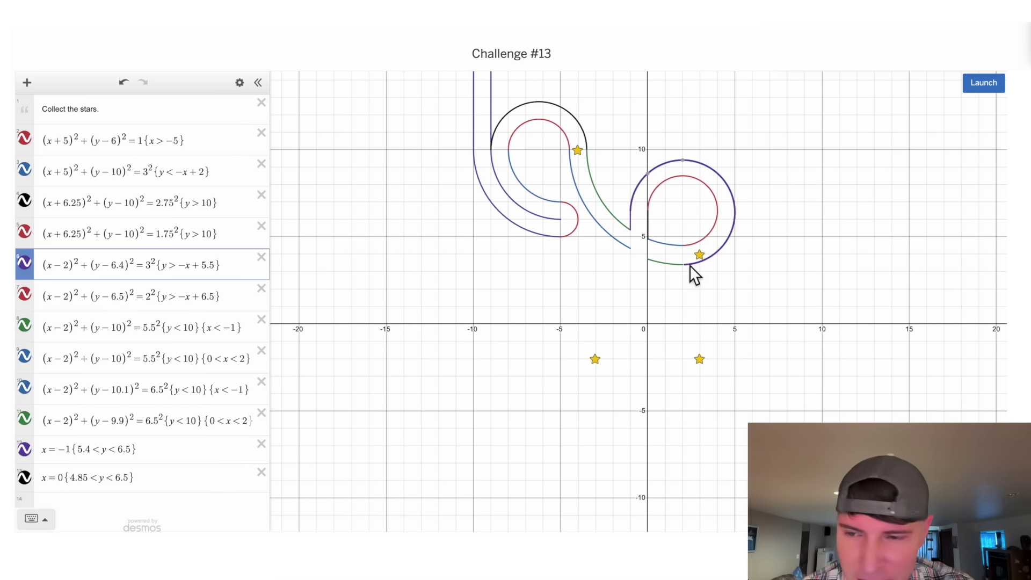
click(683, 266)
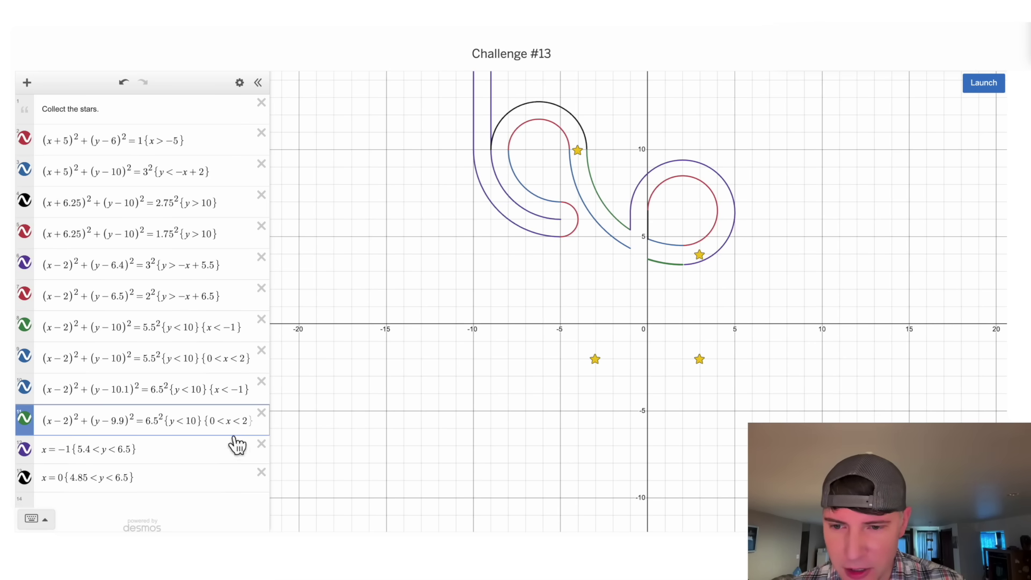
Step: Append .1 to the green arc's restriction and paste a copy of the arc into a new row
key(End)
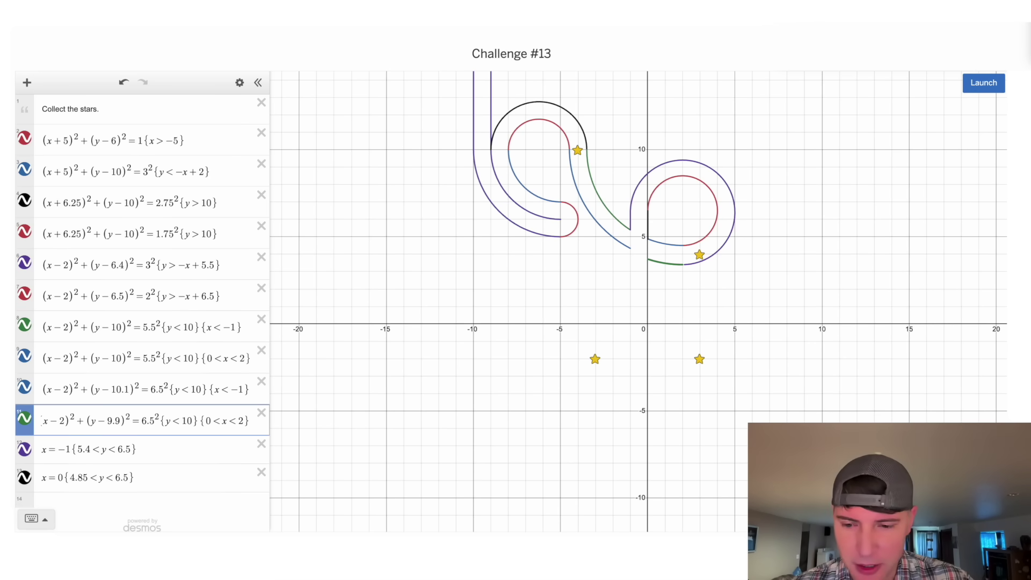
text(.1)
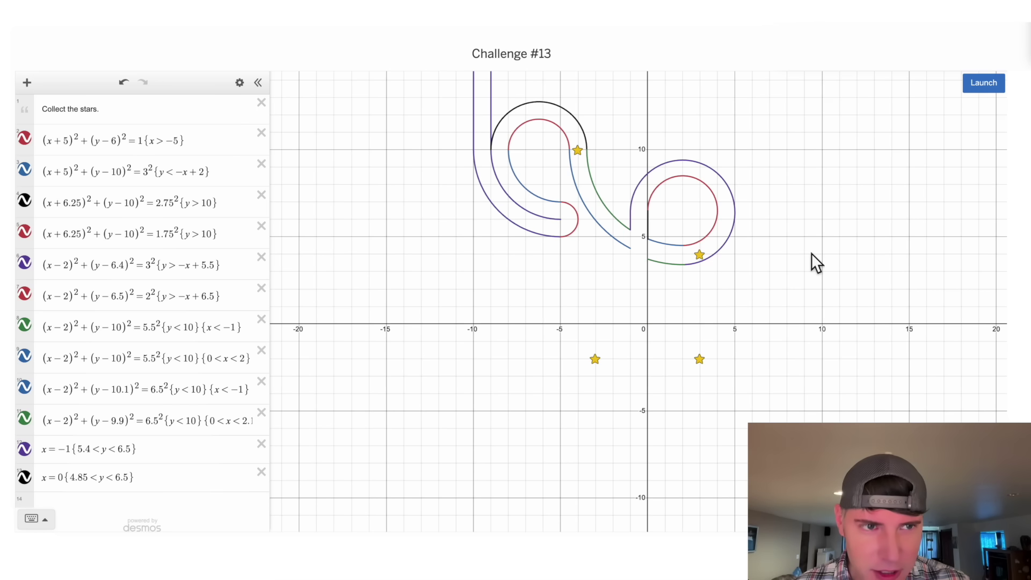
key(Down)
key(Down)
key(Down)
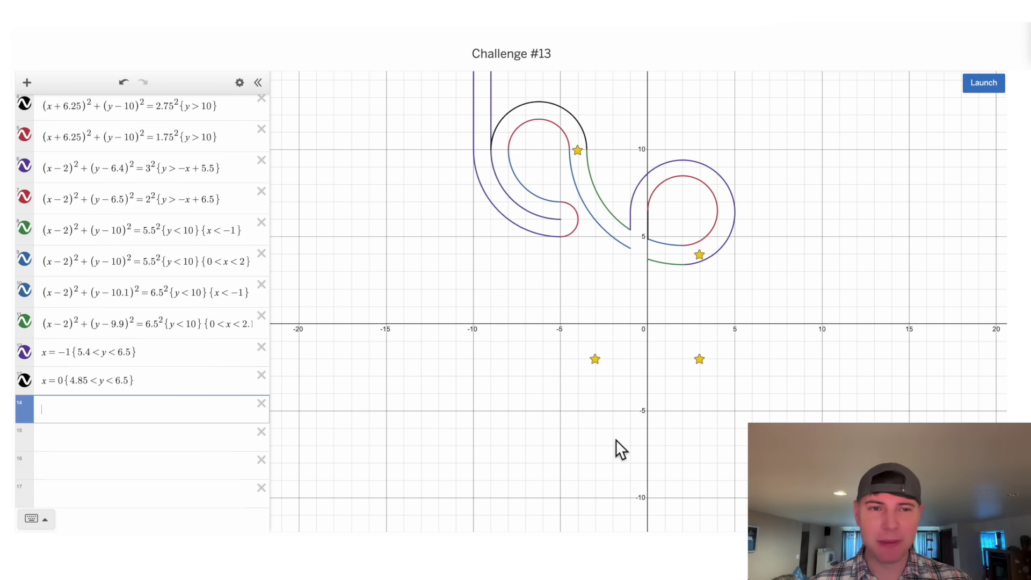
drag(48, 323, 331, 346)
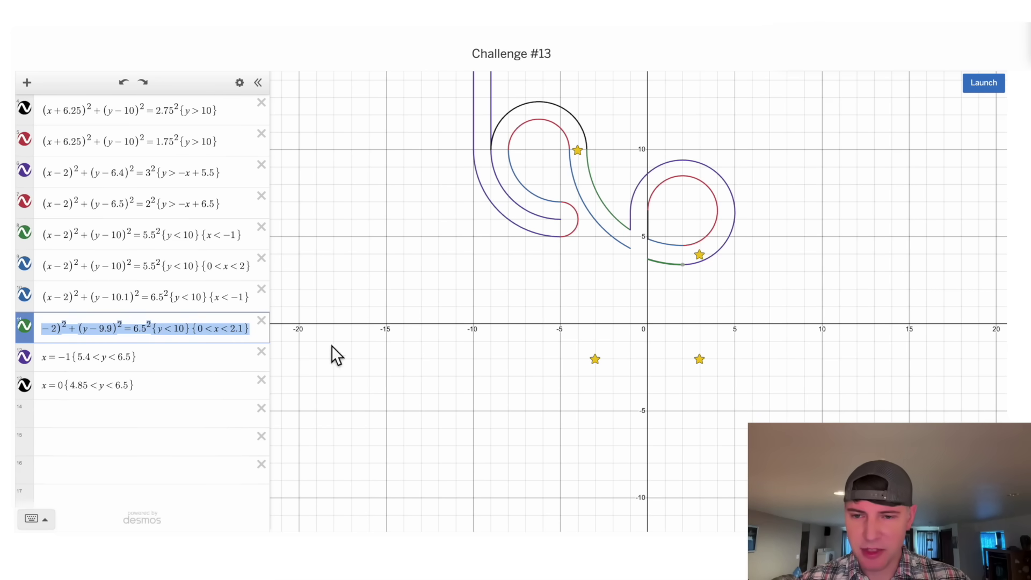
click(172, 425)
key(ctrl+v)
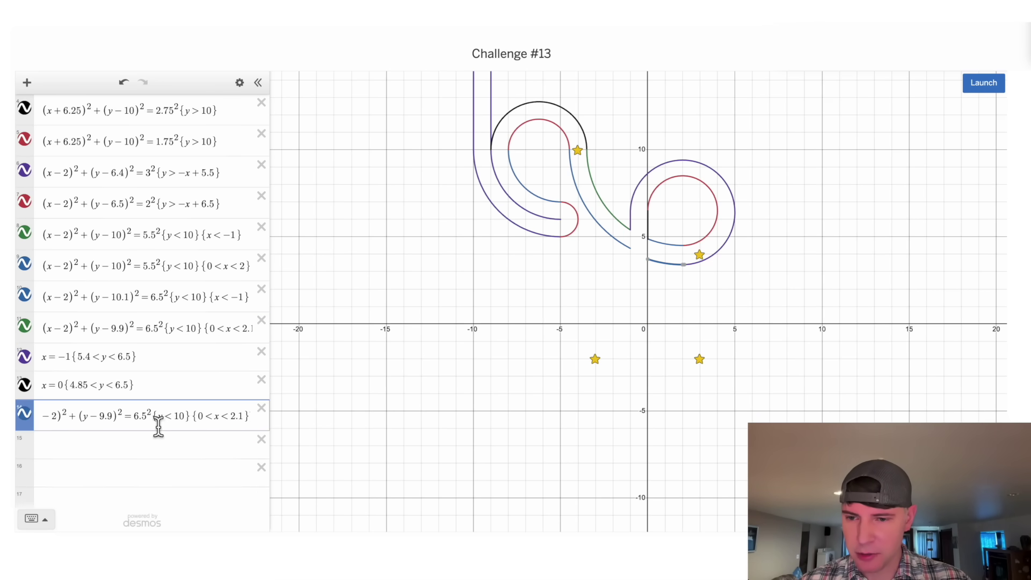
Step: Turn the copy into a full radius-2 circle centred at (−2, −1)
drag(152, 424, 272, 424)
key(BackSpace)
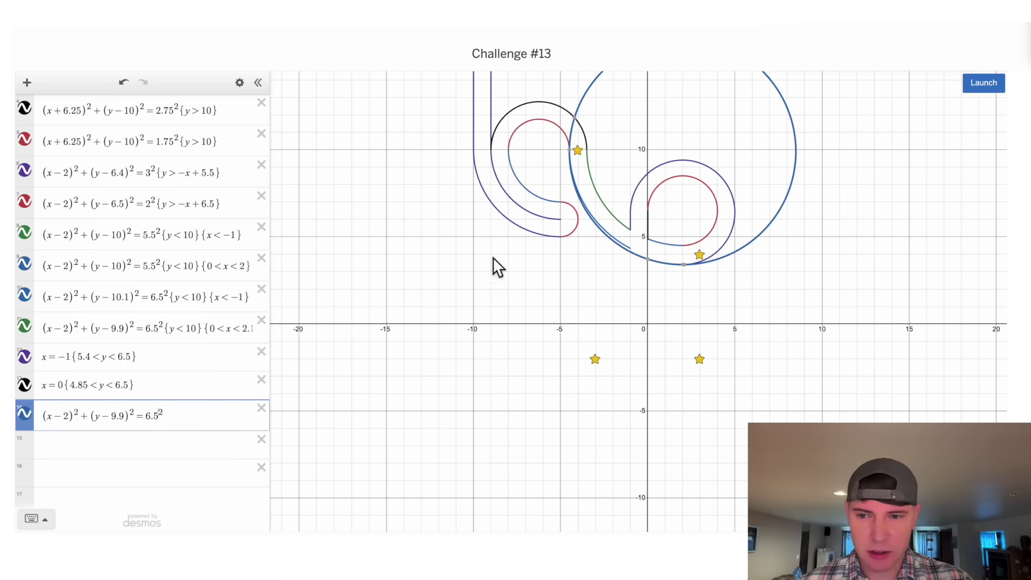
key(BackSpace)
key(BackSpace)
key(BackSpace)
text(2)
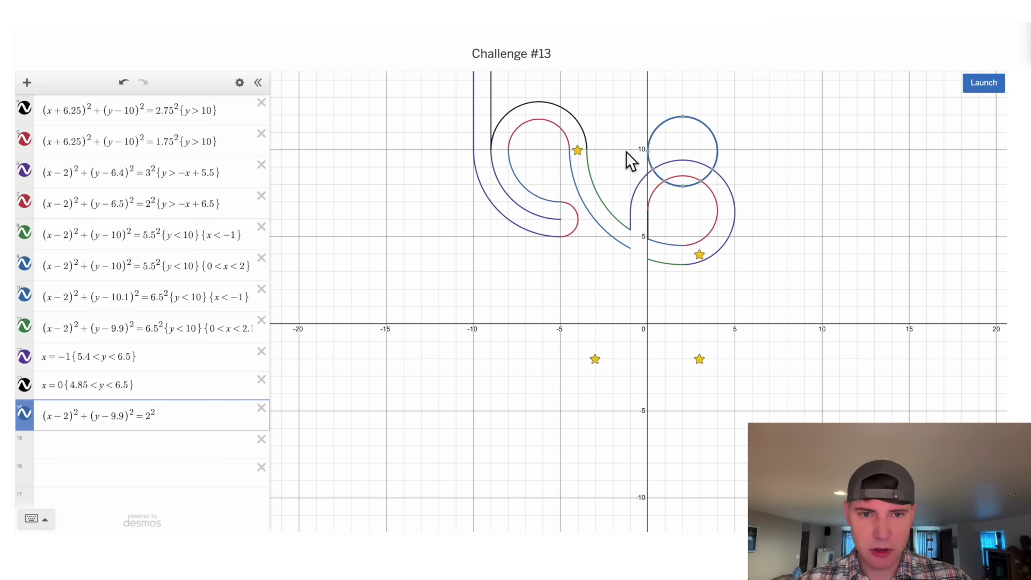
click(74, 424)
key(BackSpace)
key(BackSpace)
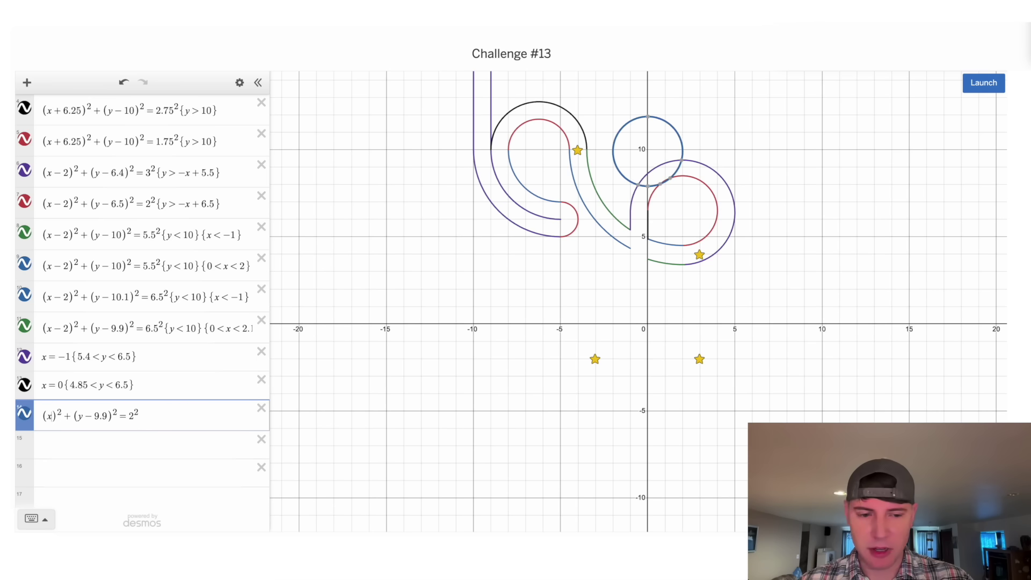
text(+2)
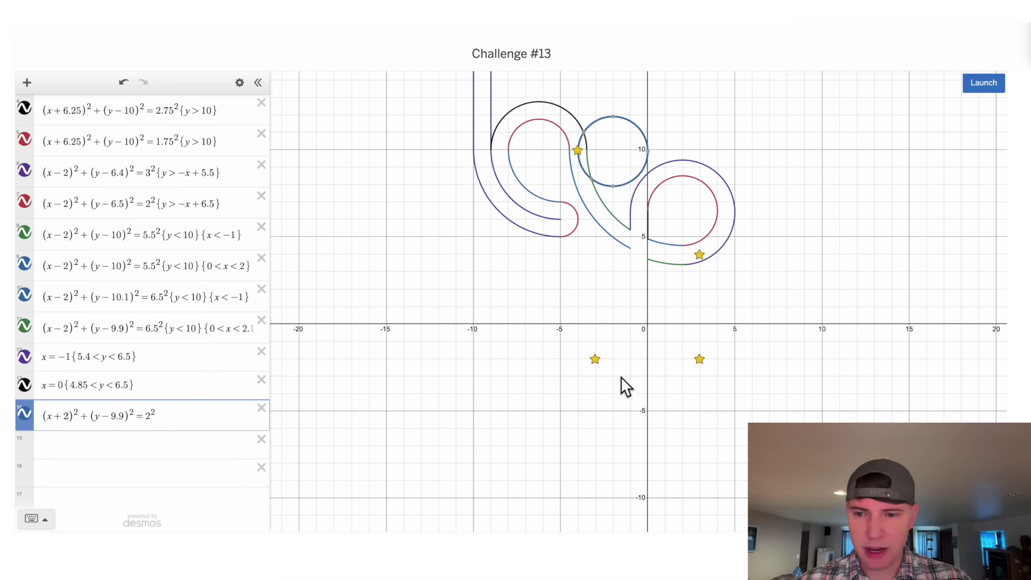
click(122, 416)
key(BackSpace)
key(BackSpace)
key(BackSpace)
key(BackSpace)
text(+1)
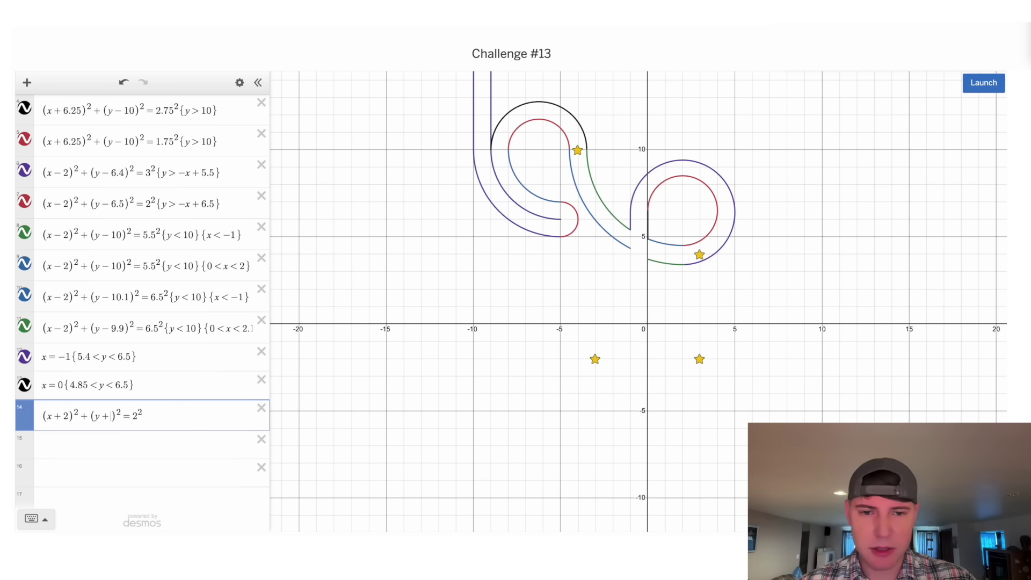
click(639, 335)
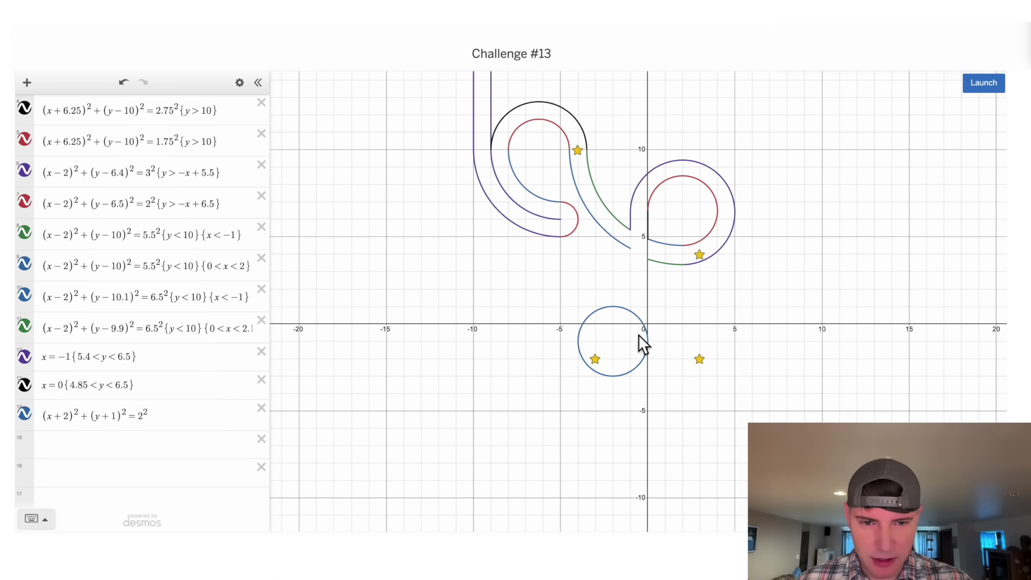
Step: Preview y<−x−1 as a helper row, restrict the circle to {y<−x−1}, then delete the helper
click(139, 451)
text(y)
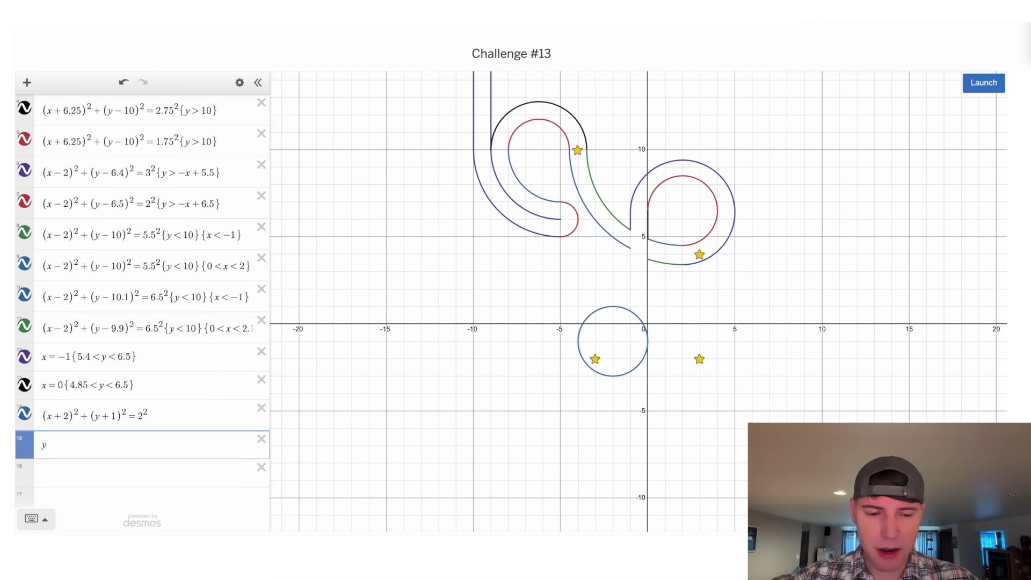
text(=-x)
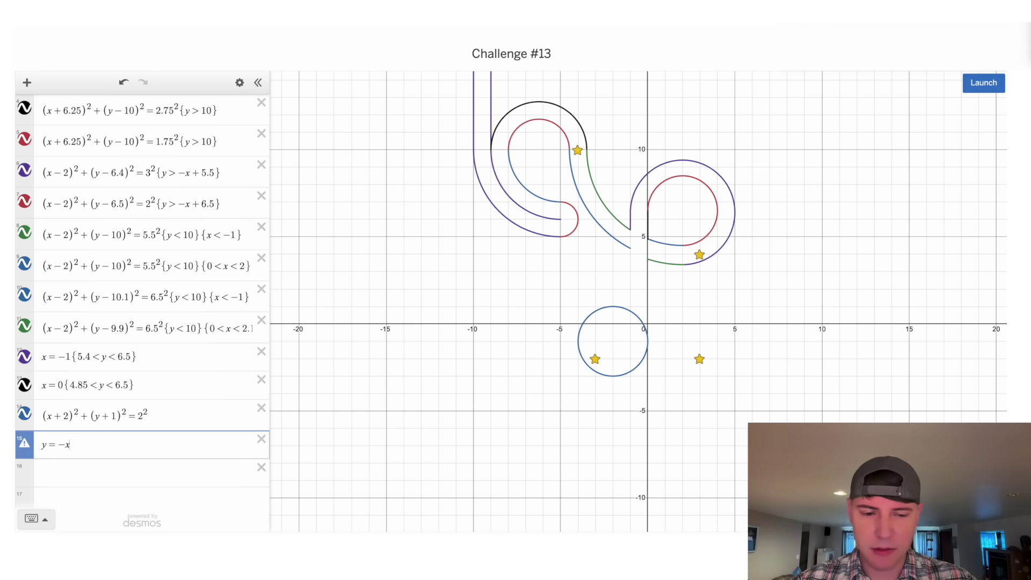
text(-1)
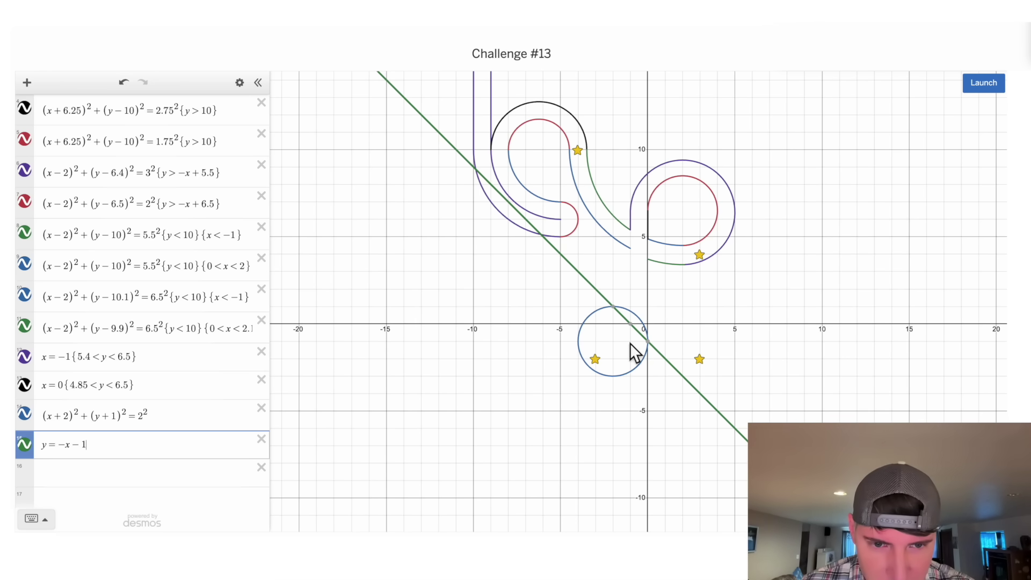
key(Left)
key(Left)
key(Left)
key(Left)
key(BackSpace)
text(<)
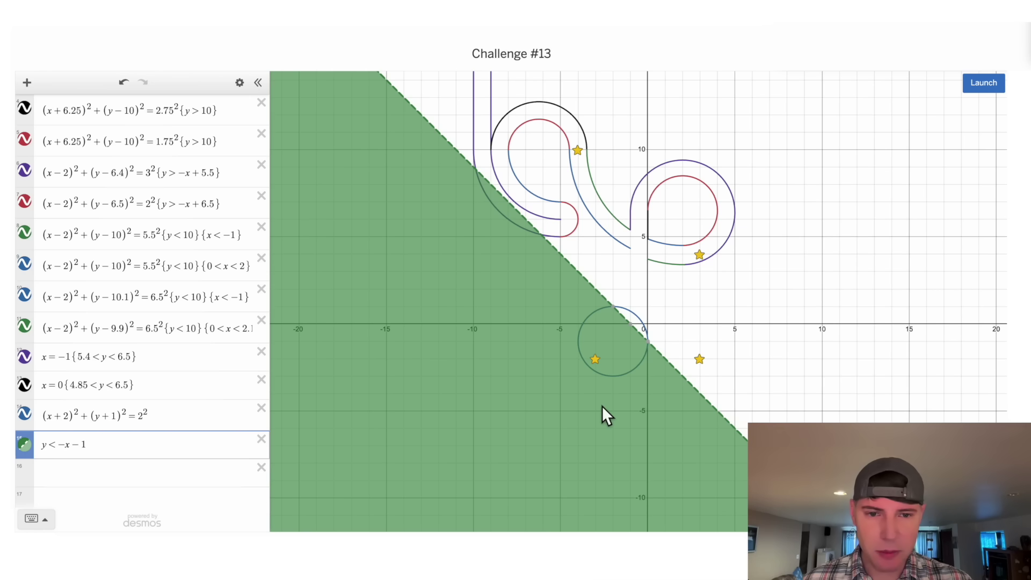
click(166, 425)
text({)
triple_click(109, 456)
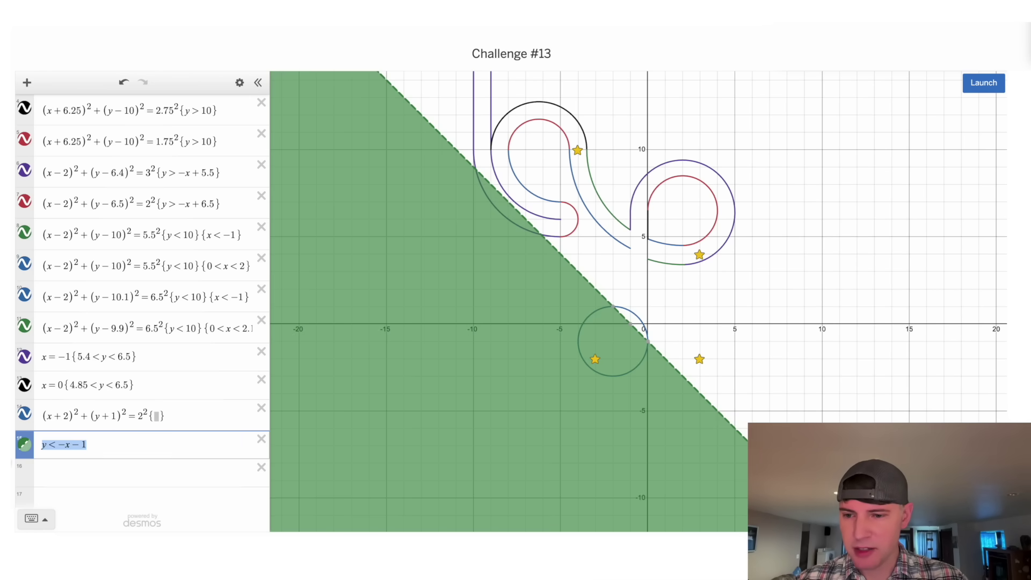
click(261, 440)
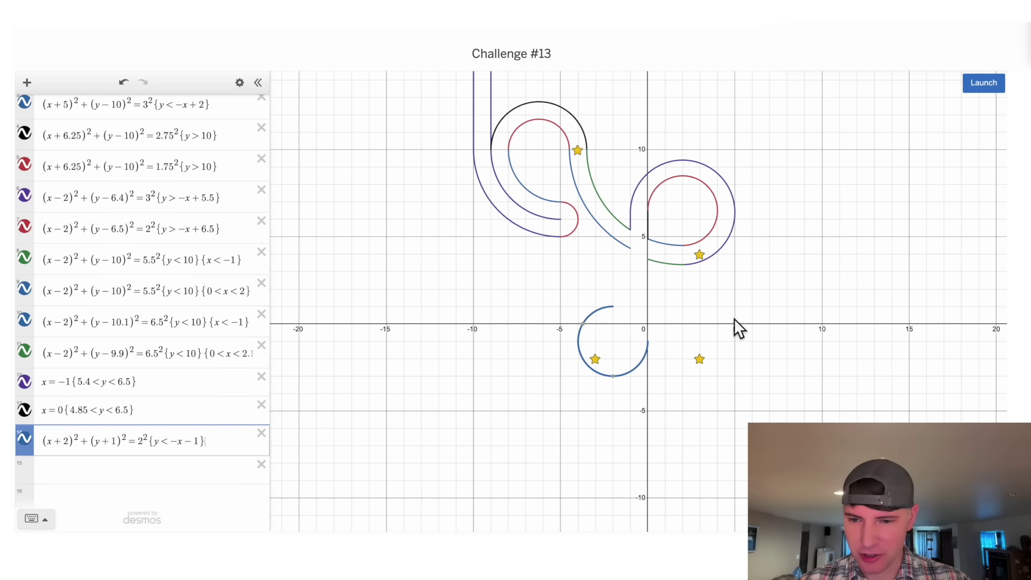
Step: Duplicate the restricted (−2, −1) arc into the next row with radius 1 instead of 2
key(ctrl+a)
click(150, 481)
text((x+2)²+(y+1)²=2²{y<−x−1})
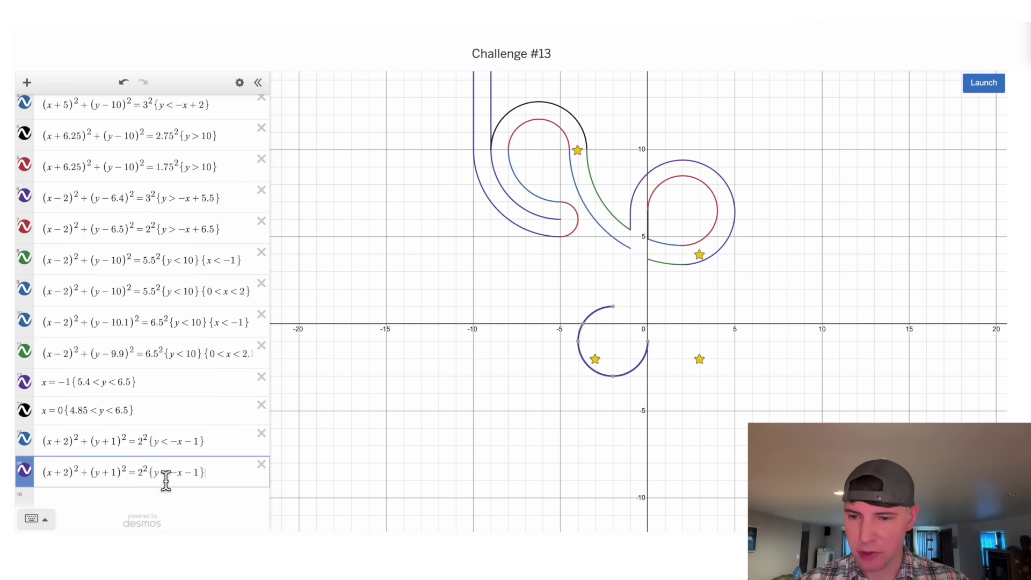
key(Left)
key(Left)
key(Left)
key(Left)
key(Left)
key(Left)
key(Left)
key(Left)
key(Left)
key(Left)
key(Left)
key(BackSpace)
text(1)
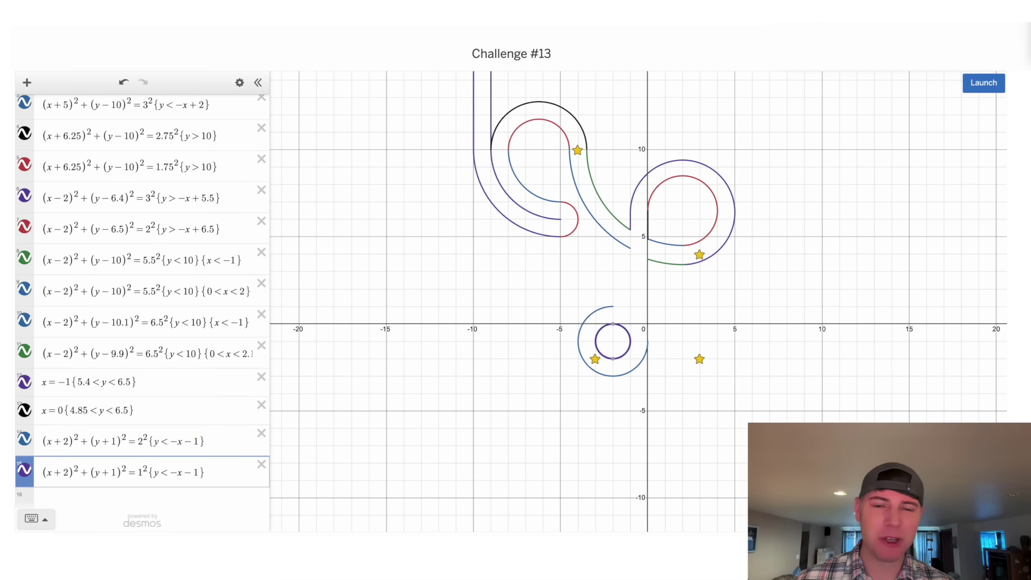
click(998, 92)
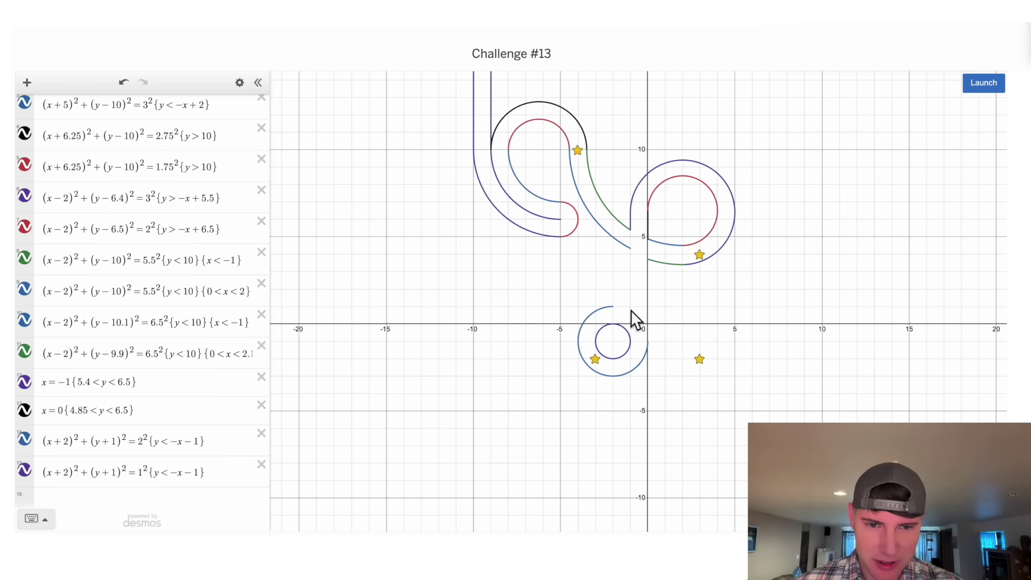
Step: Add the vertical segment x=−1{1<y<4.28}
click(184, 501)
text(x=-1)
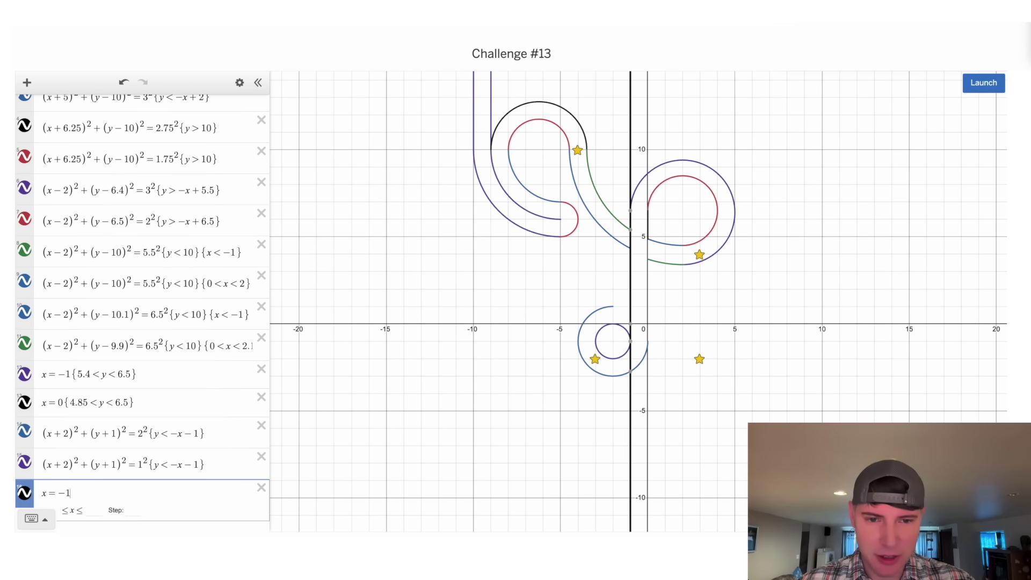
text({)
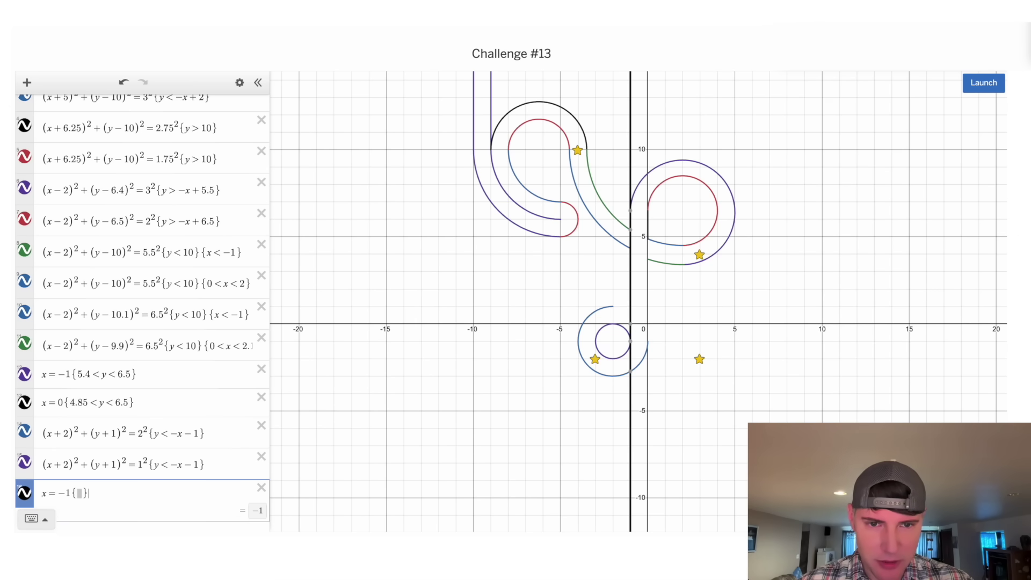
text(1<y<4.4)
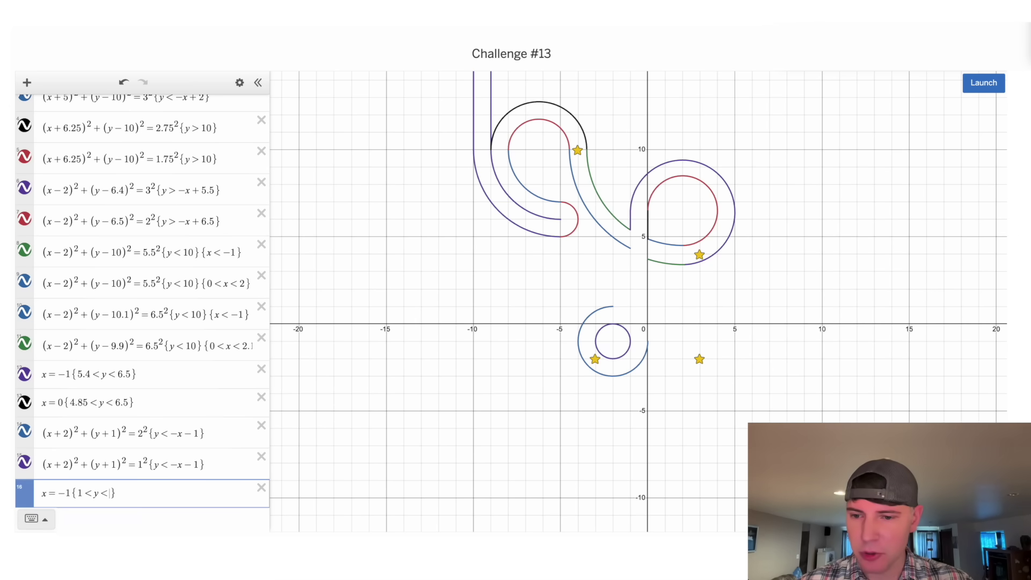
text(2)
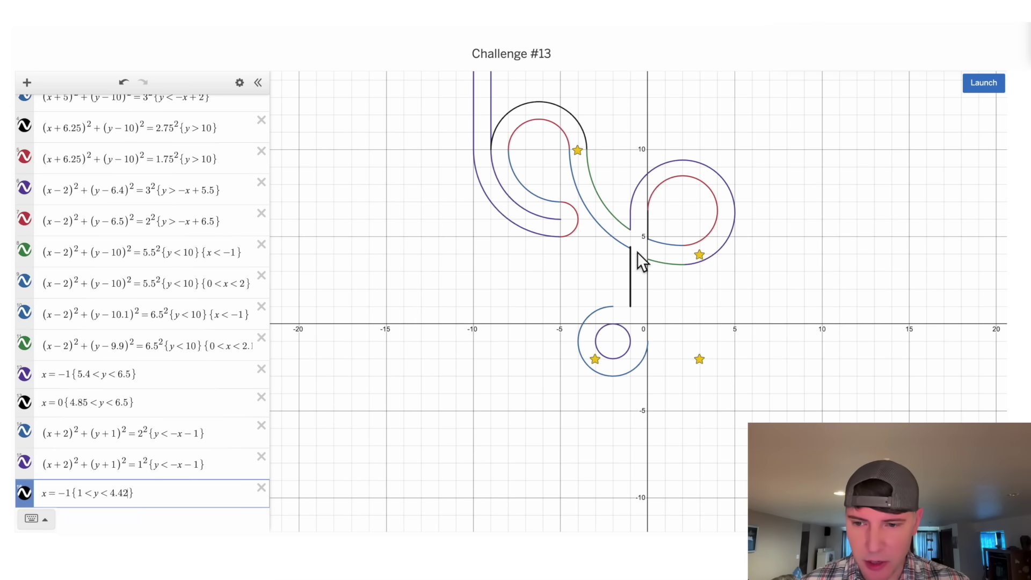
key(BackSpace)
key(BackSpace)
text(28)
Step: Duplicate that segment and change the copy to x=0{1<y<3.7}
key(ctrl+a)
click(135, 493)
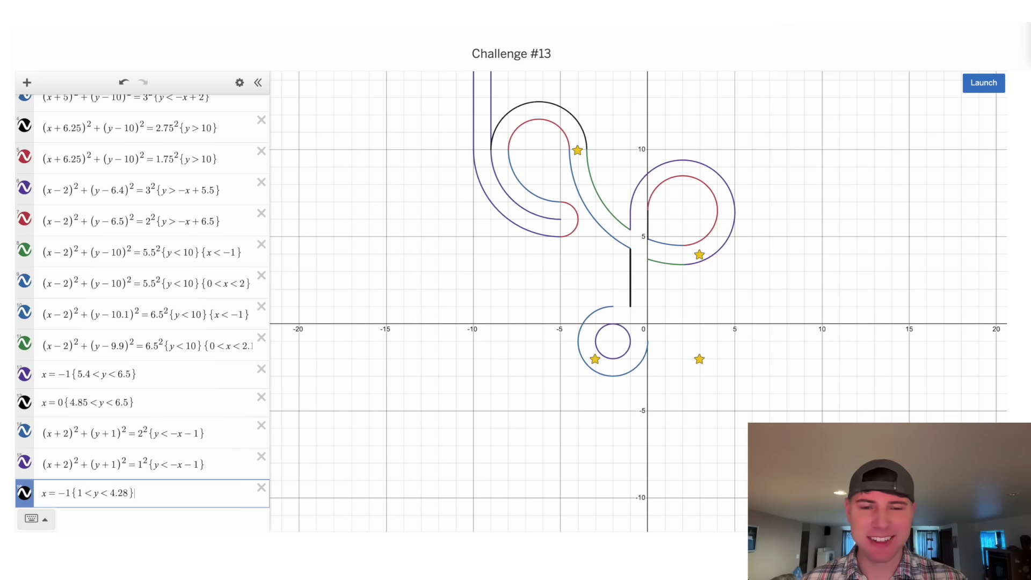
key(Return)
text(x=−1{1<y<4.28})
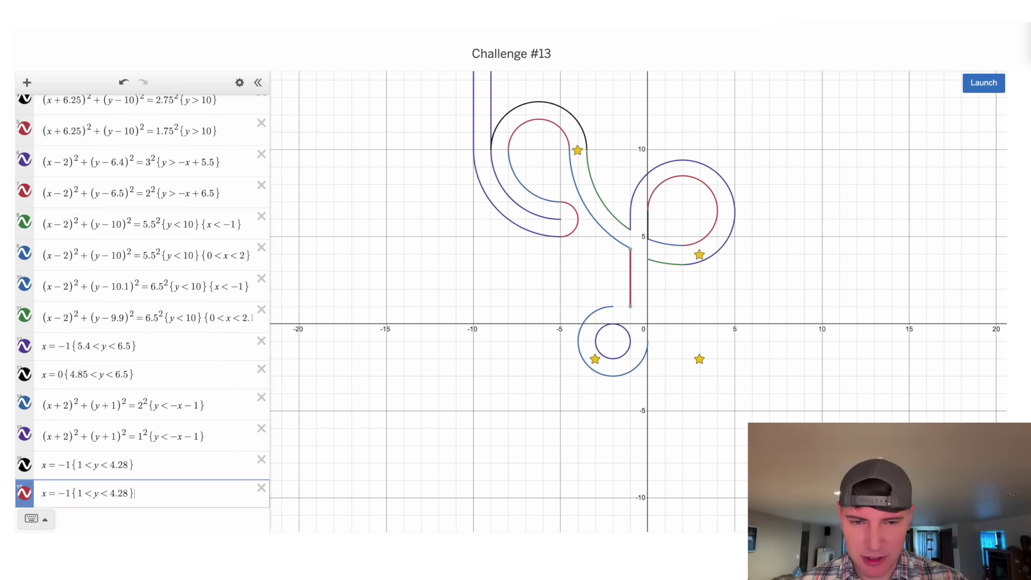
click(73, 493)
key(BackSpace)
key(BackSpace)
text(0)
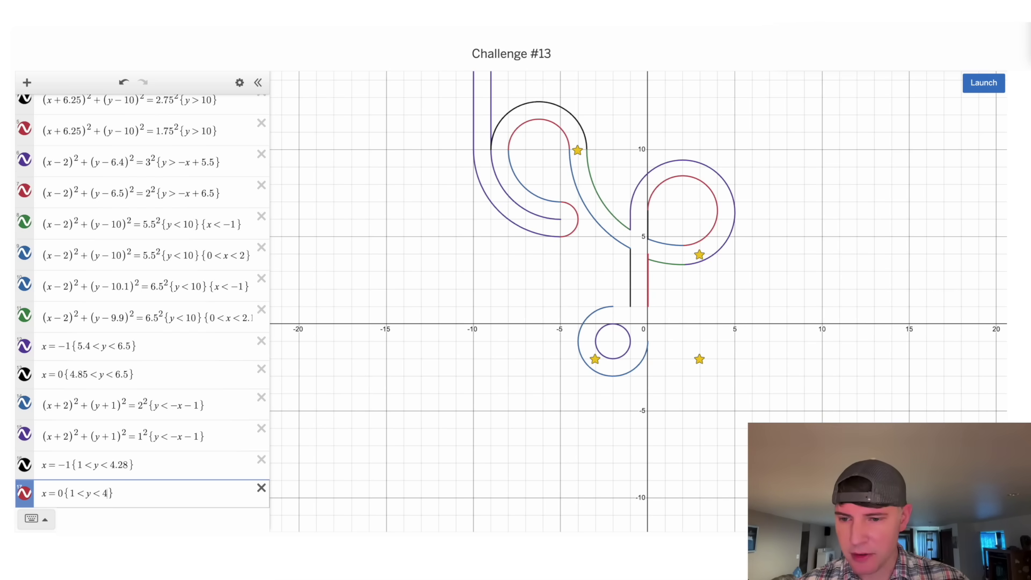
text(7)
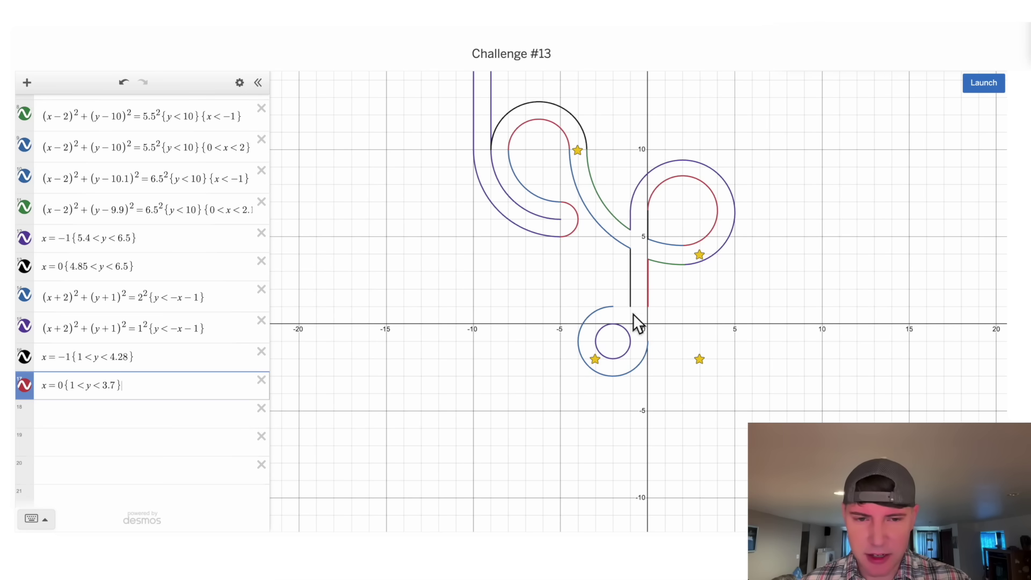
click(193, 422)
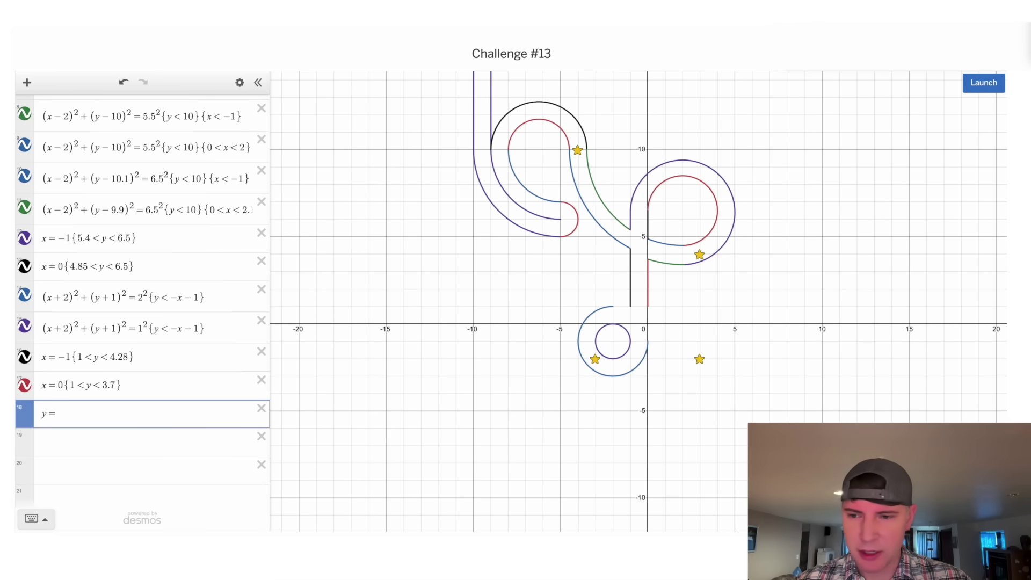
Step: Add connectors y=1{−2<x<−1}, x=0{−1<y<0} and the floor y=0{−2<x<−1}
text(y=1{)
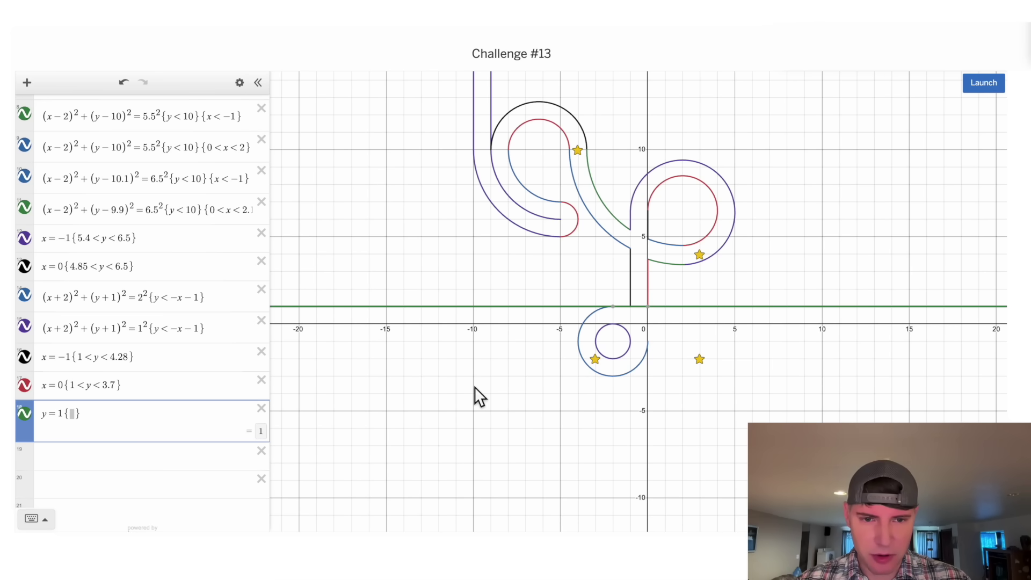
click(168, 414)
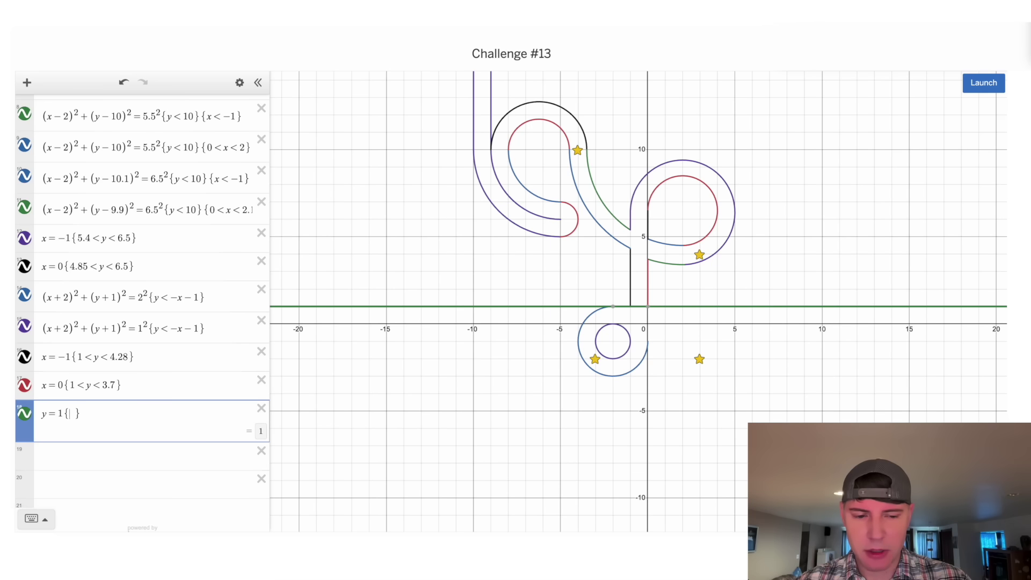
text(-2<x<-1)
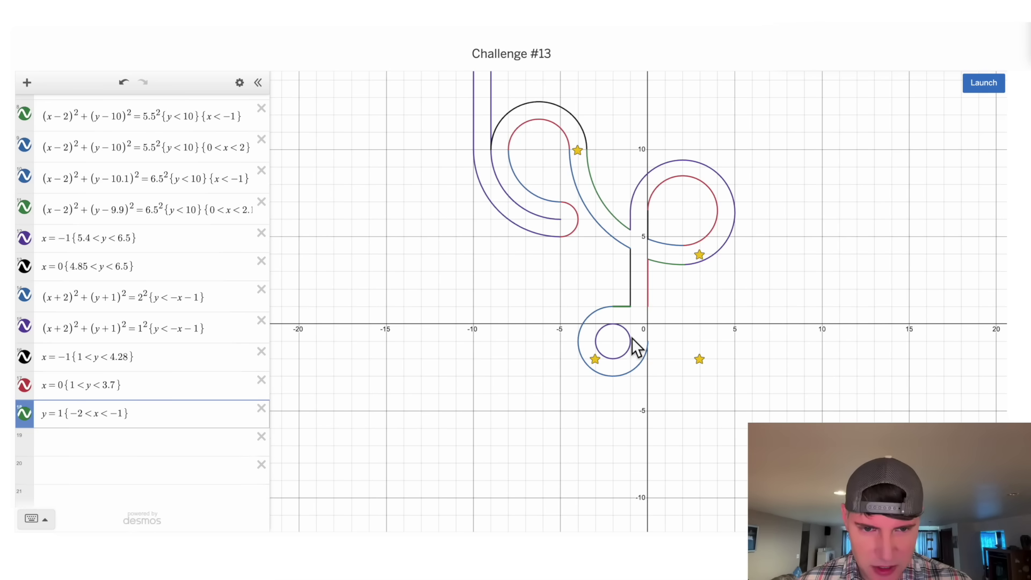
click(196, 444)
text(x=)
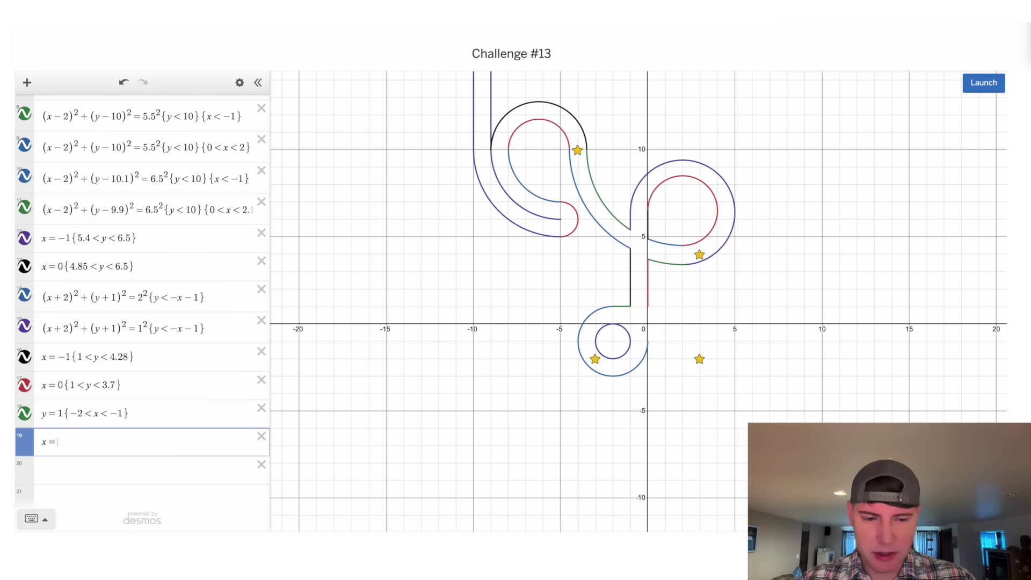
text(0)
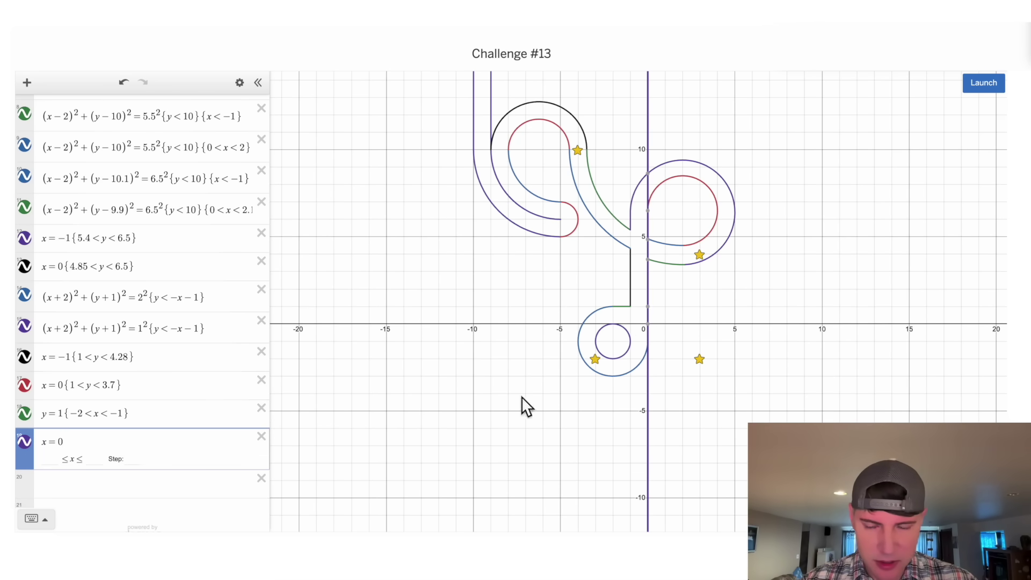
text({-1<y<0)
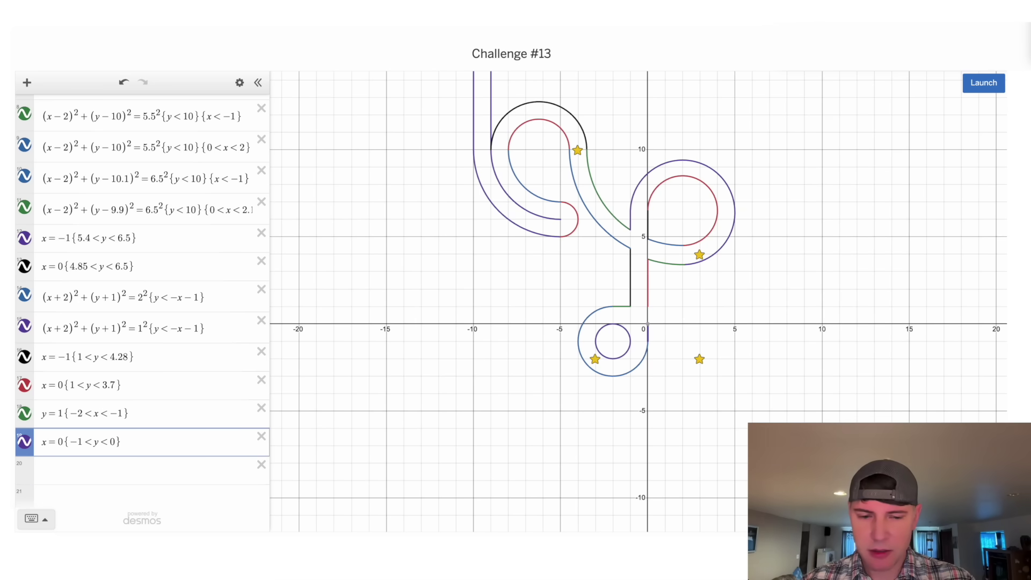
key(Return)
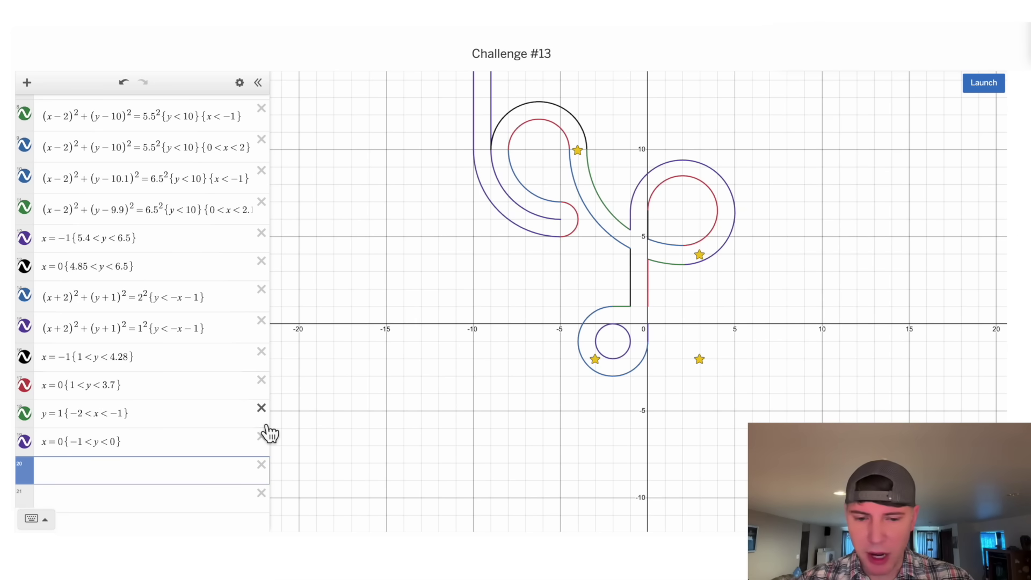
text(y=0{)
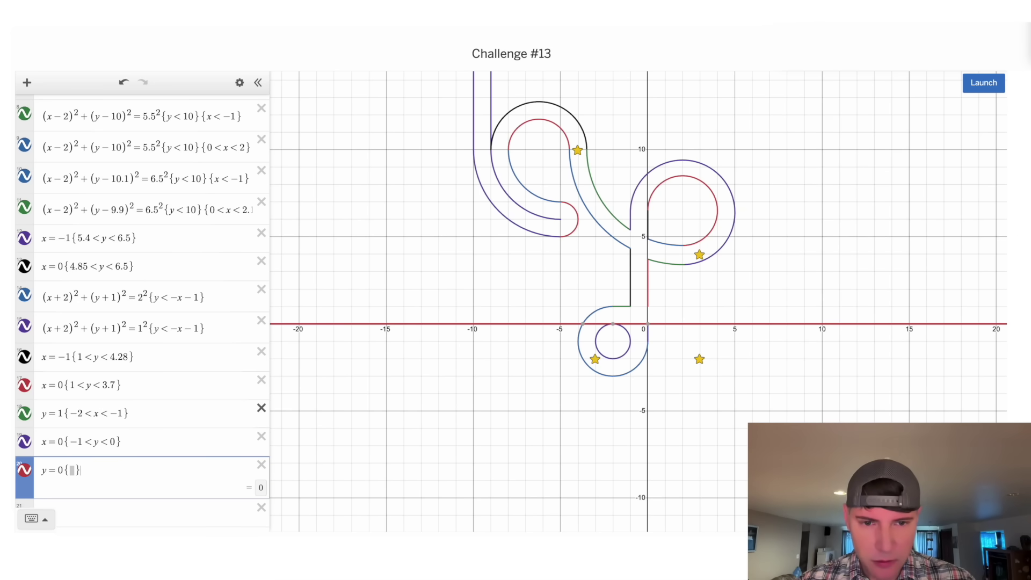
text(-)
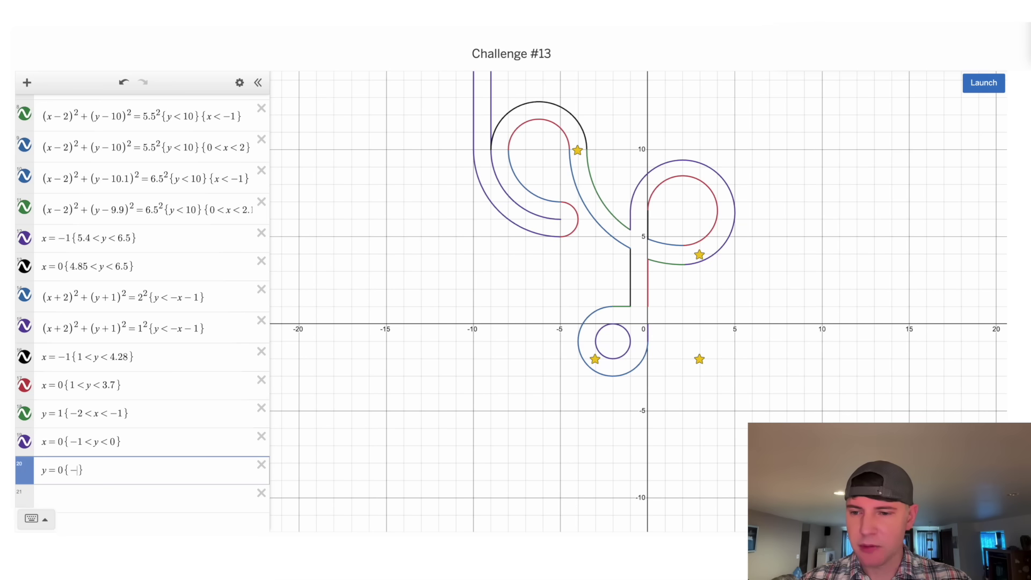
text(2<x<-1)
key(Return)
key(Return)
key(Return)
key(Return)
key(Return)
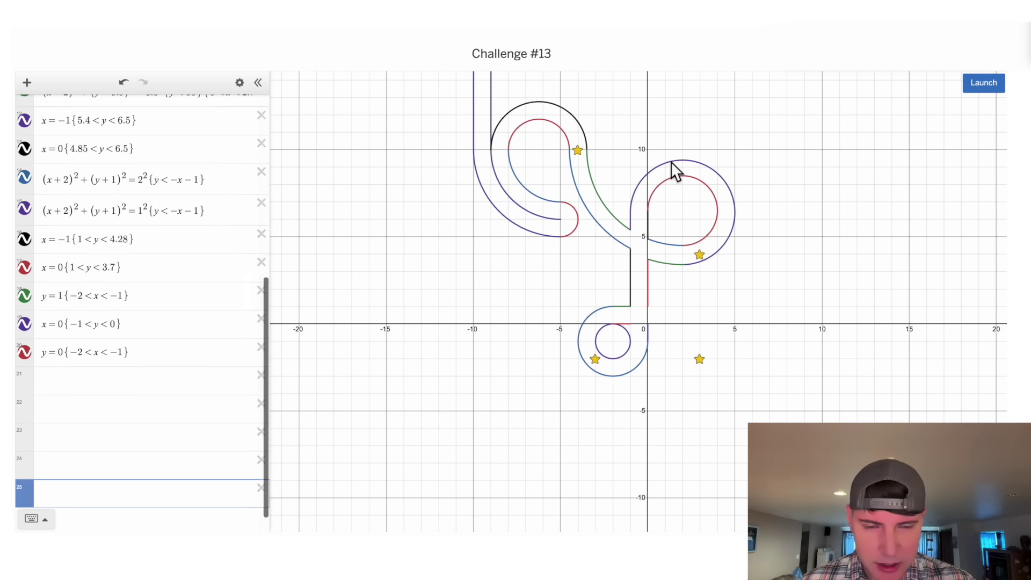
Step: Add the wall x=−1{−1<y<0} and change the small half-circle's restriction to y<−x−2
click(130, 392)
text(x)
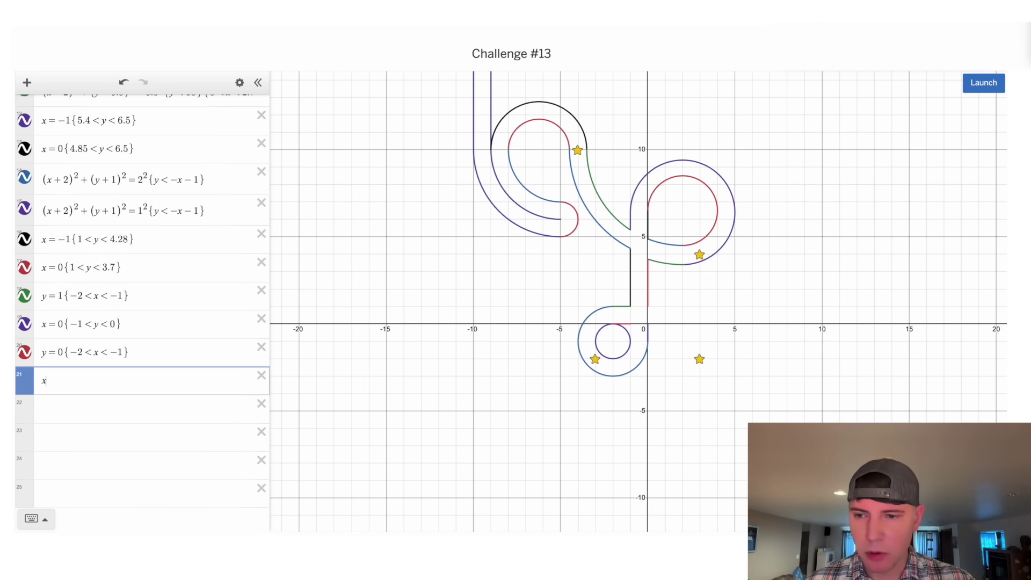
text(=-1{)
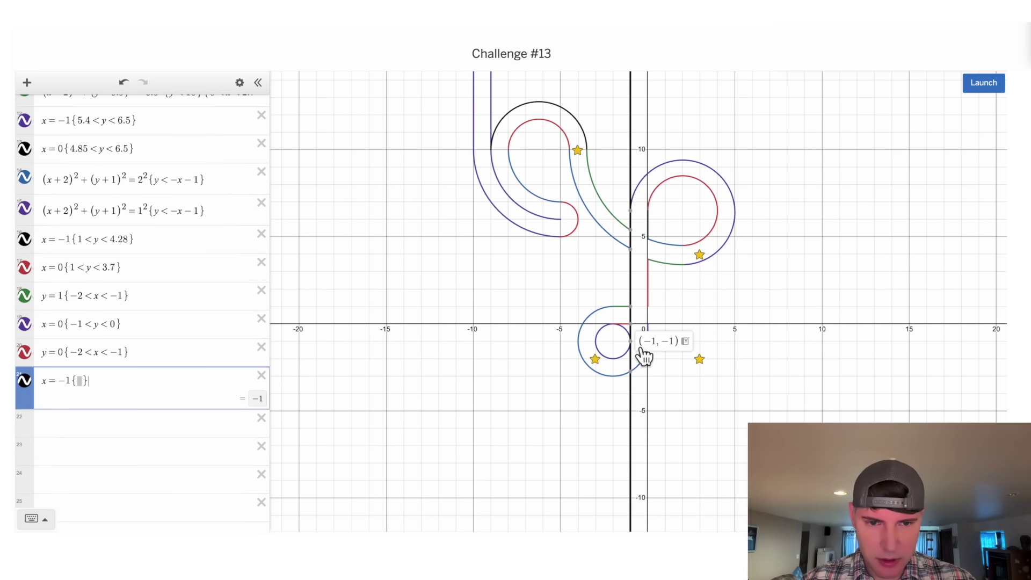
text(-1<y<0)
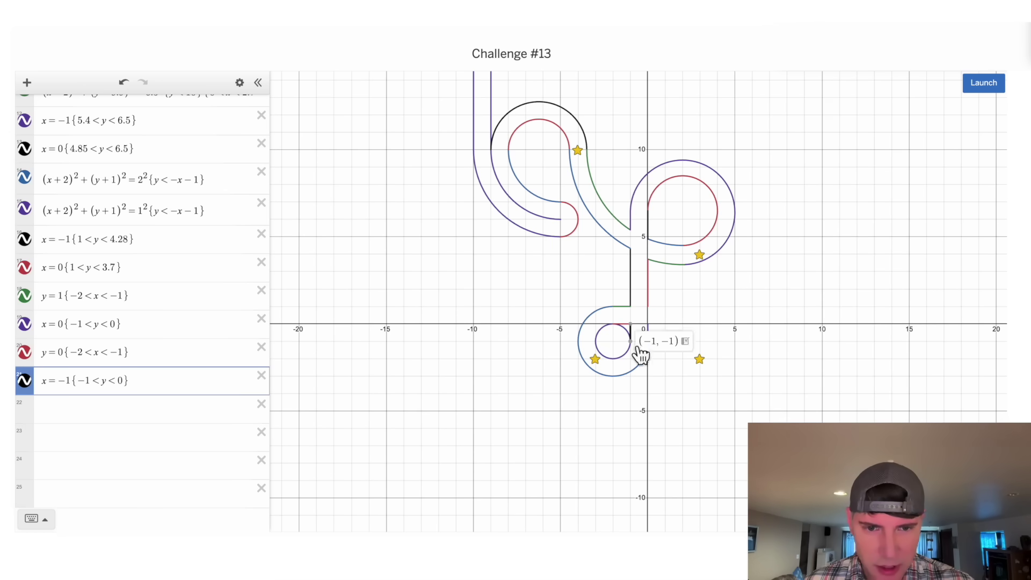
click(170, 417)
text(y=-x)
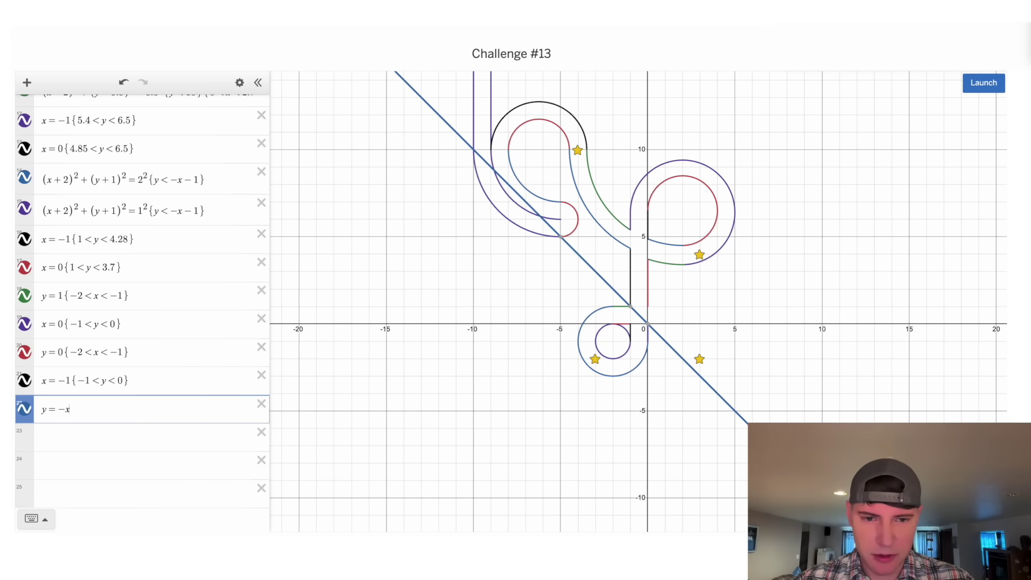
text(-1)
text(2)
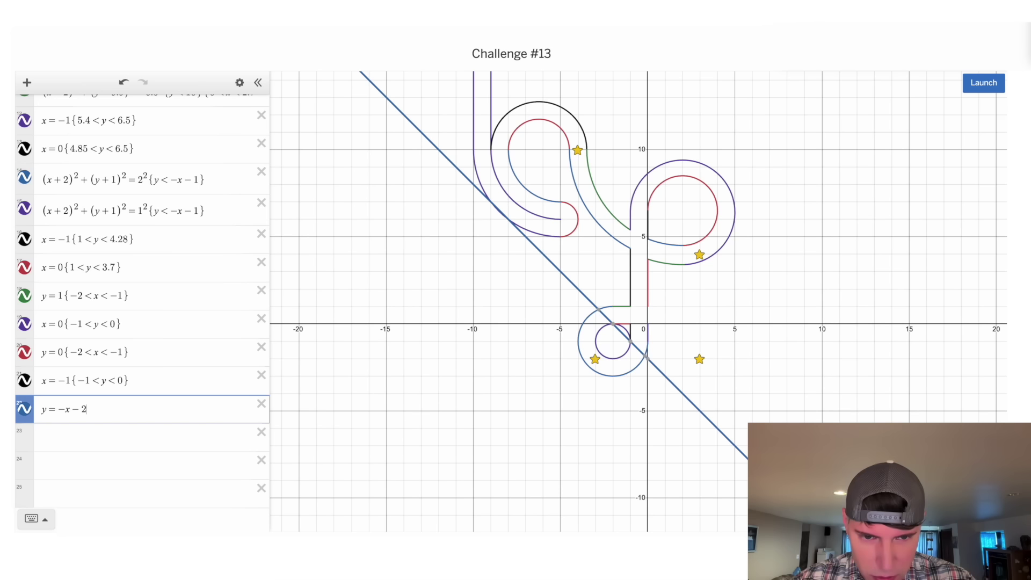
click(621, 357)
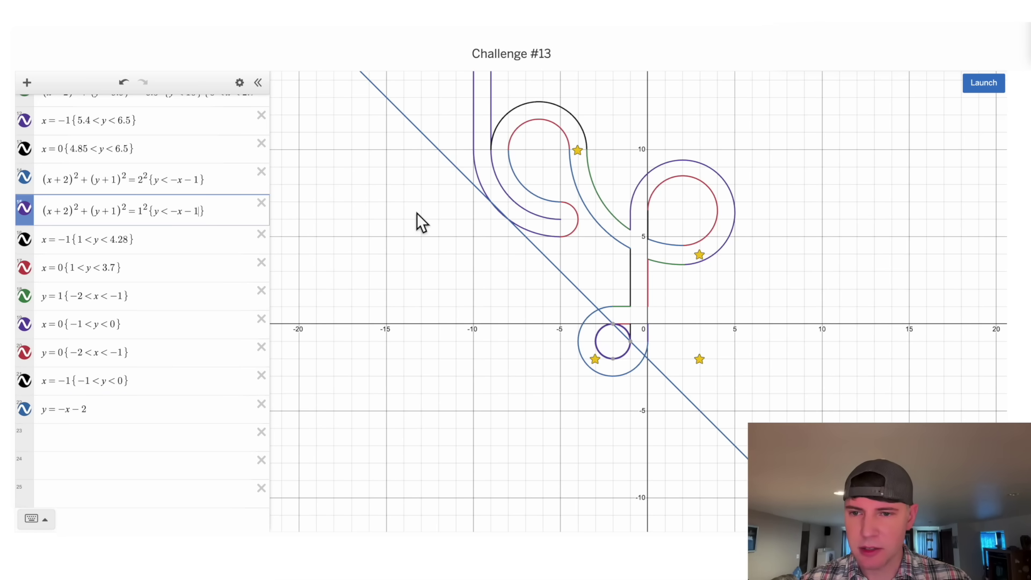
key(BackSpace)
text(2)
click(261, 409)
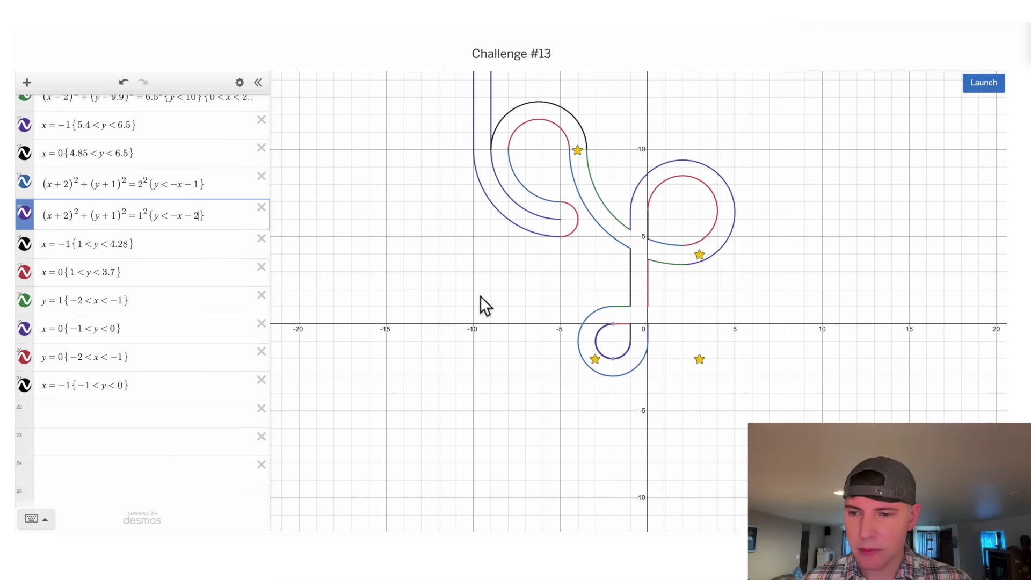
Step: Test-launch, then copy the small circle without its restriction and recentre it at (2, −1)
click(991, 86)
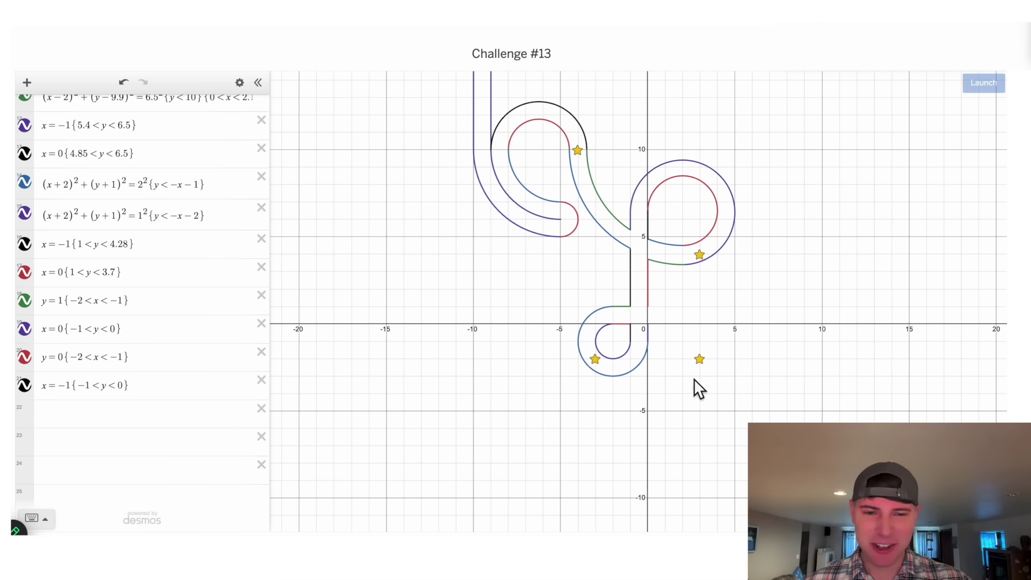
click(221, 228)
drag(220, 227, 67, 229)
key(ctrl+c)
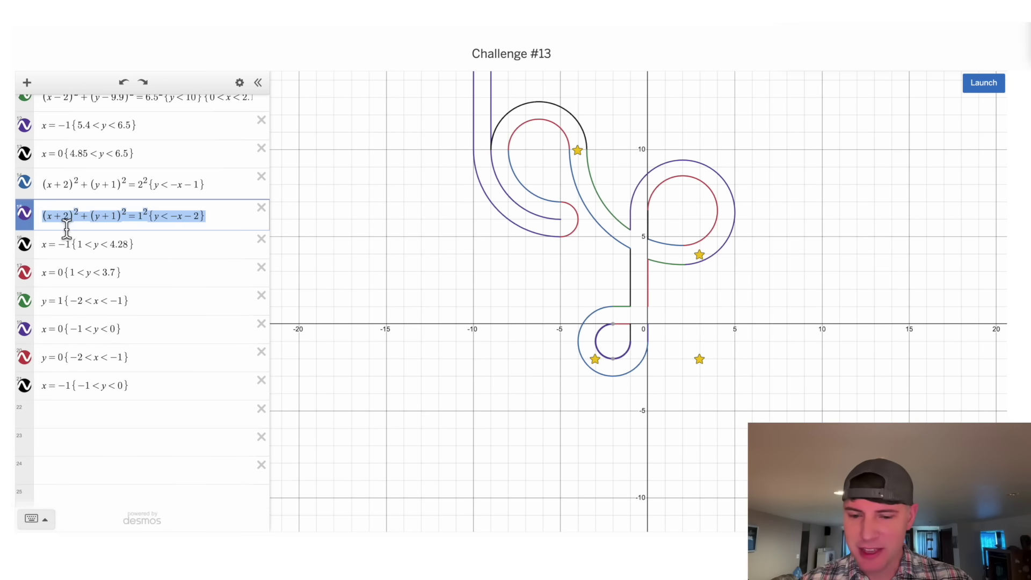
click(119, 422)
key(ctrl+v)
drag(226, 426, 159, 427)
key(BackSpace)
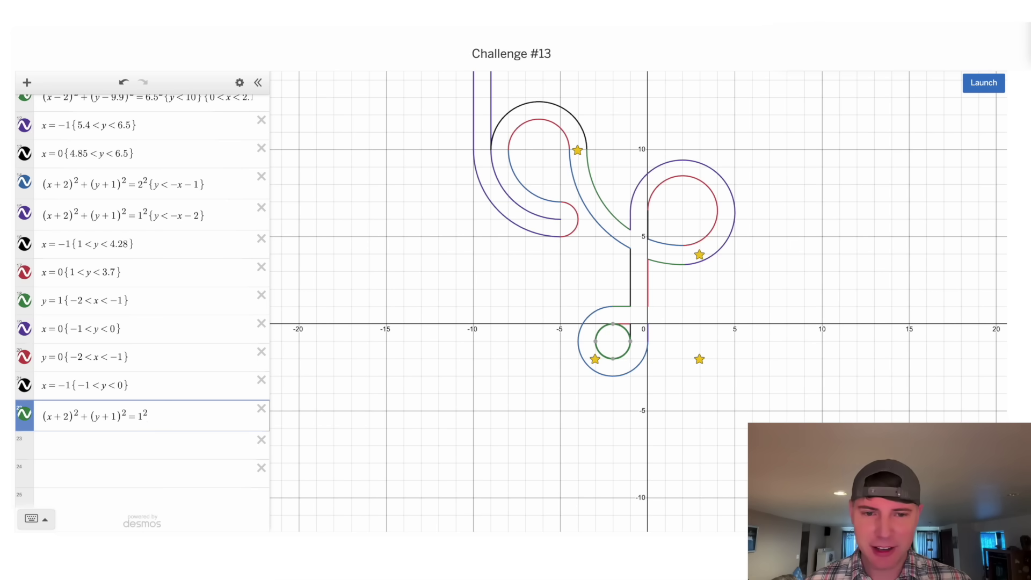
click(60, 421)
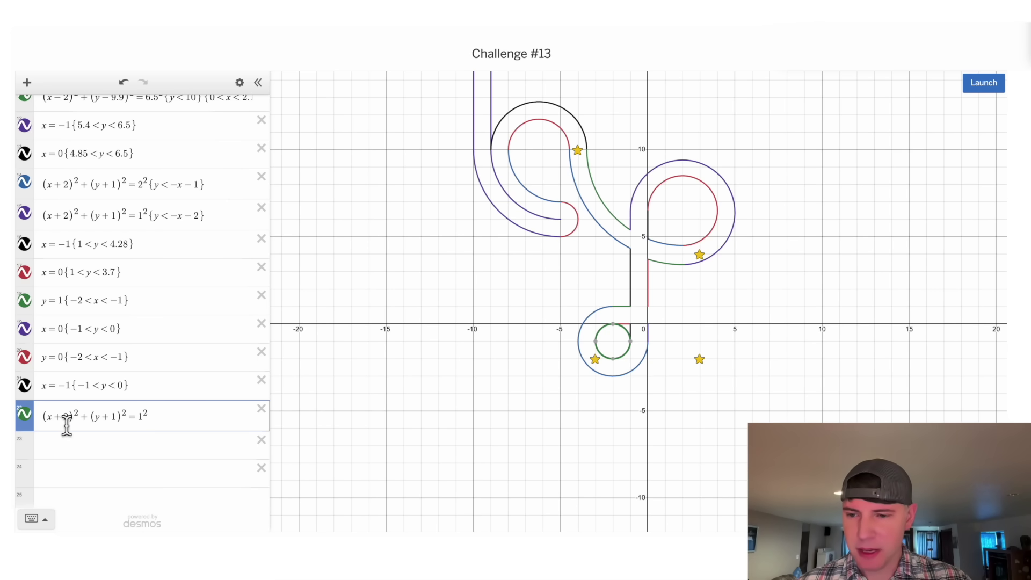
key(BackSpace)
text(-)
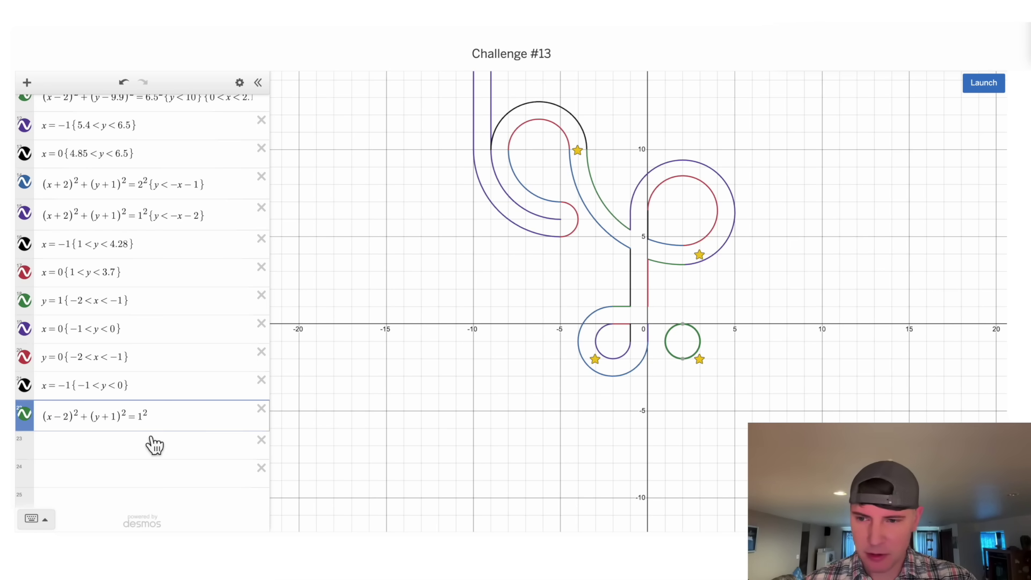
Step: Duplicate the radius-1 circle around (2,−1) and change its radius to 2
key(ctrl+a)
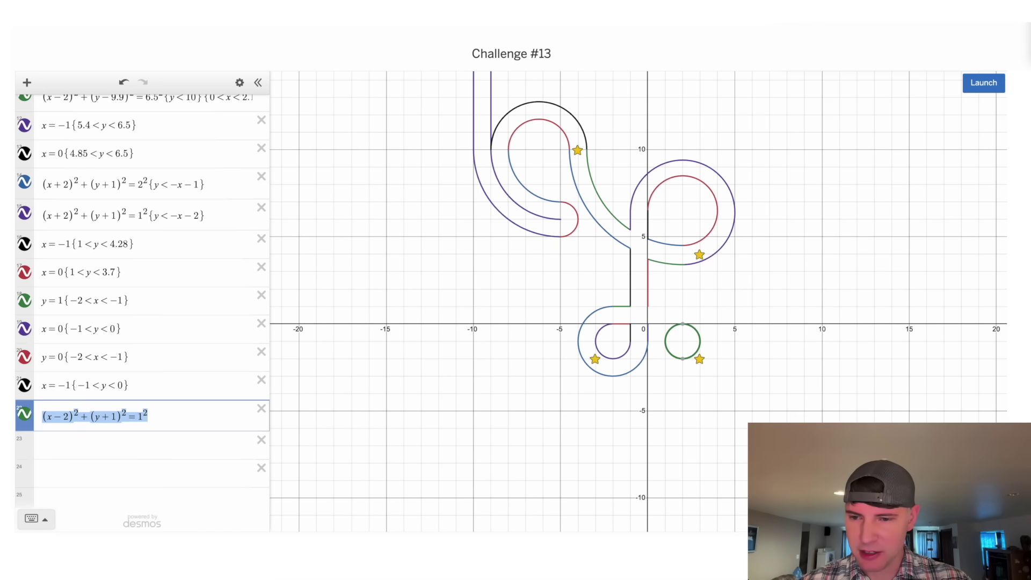
click(86, 450)
text((x-2)^2+(y+1)^2=1^2)
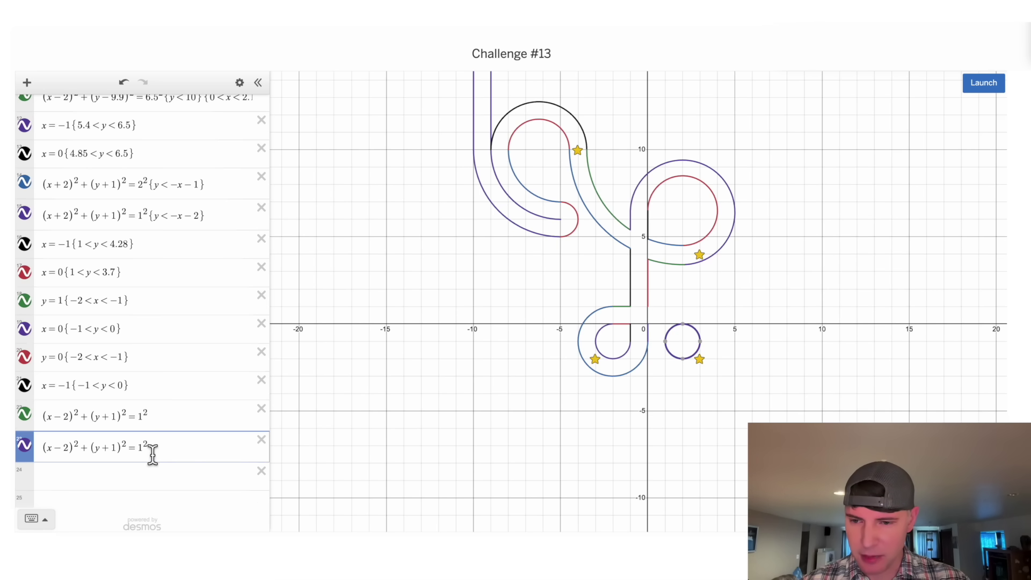
key(BackSpace)
text(2)
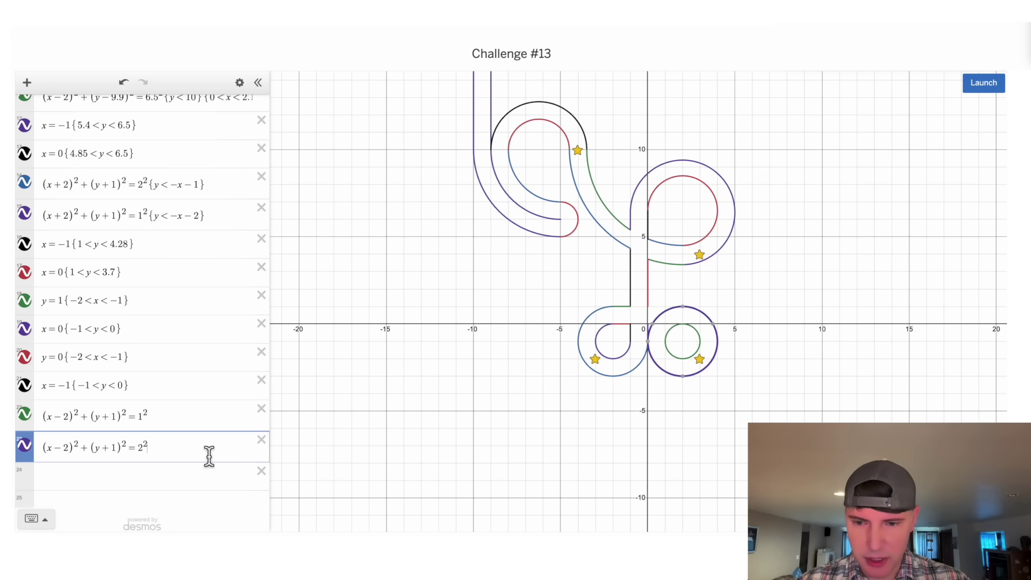
Step: Add a y=x-1 guide line, then test-run the marbles and reset
click(208, 473)
text(y=x)
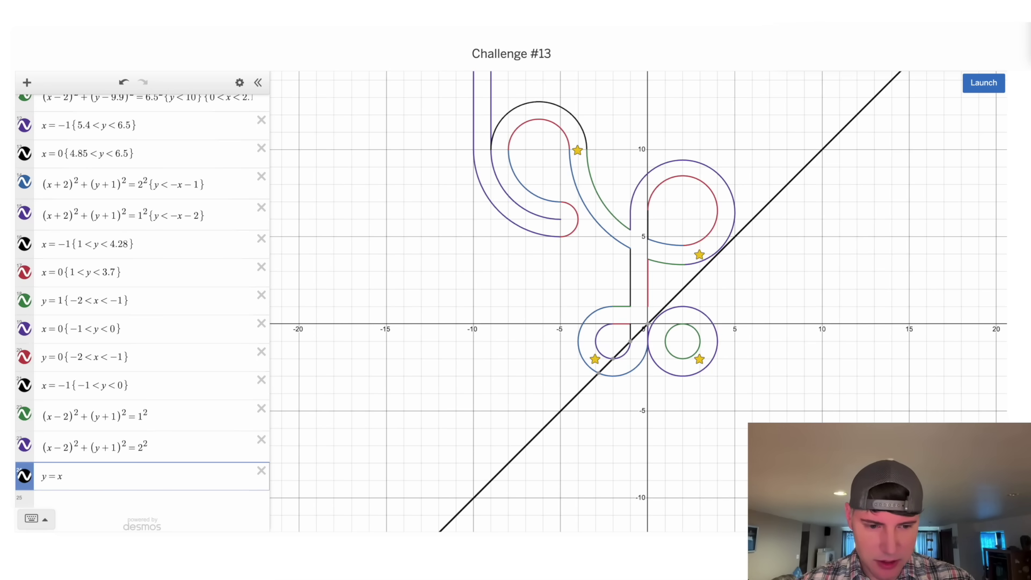
text(-1)
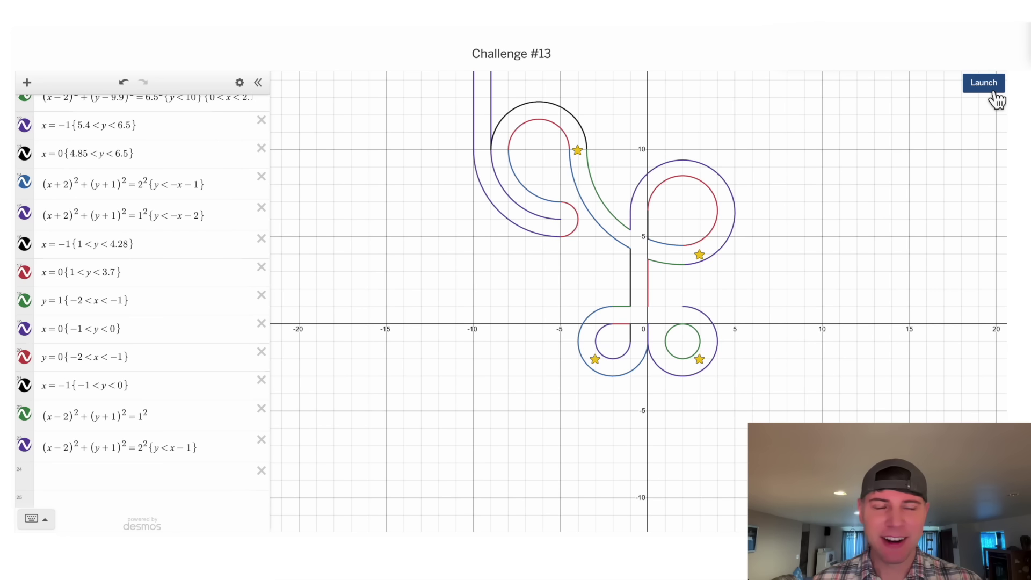
click(988, 89)
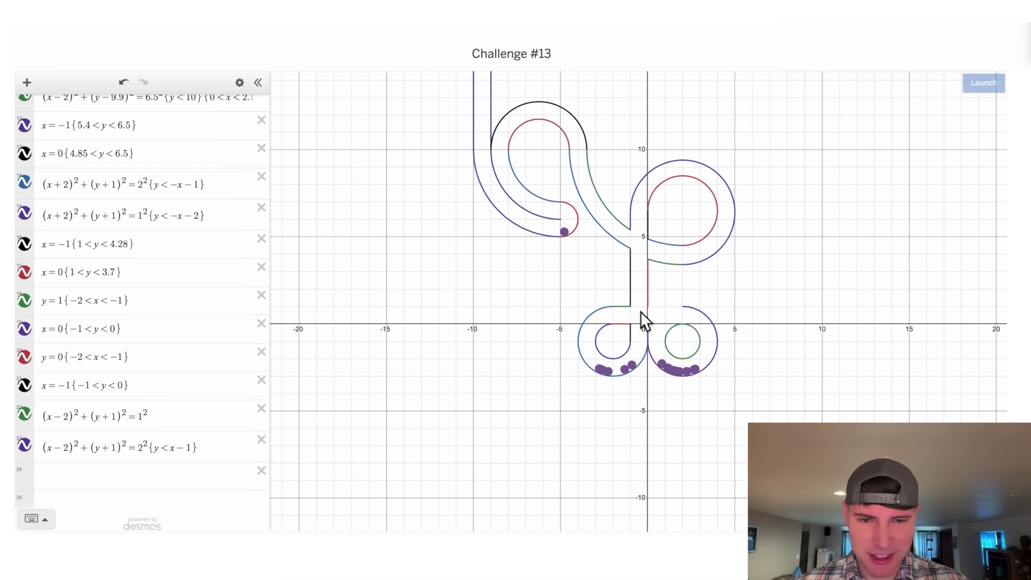
click(185, 479)
Step: Add the segment y=1{0<x<2}, fixing the mistyped o to 0
text(y=)
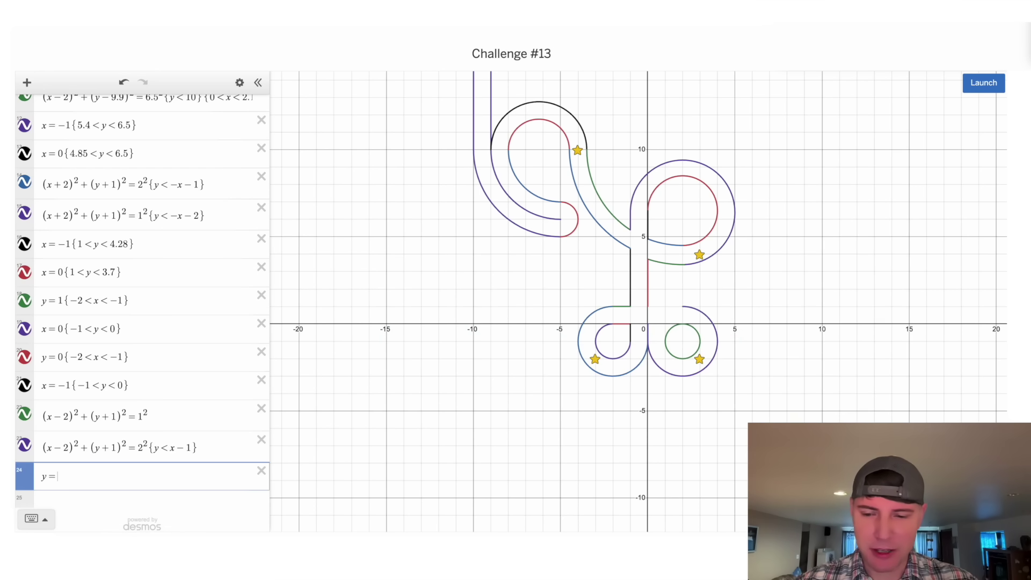
text(1)
text({o<x<2)
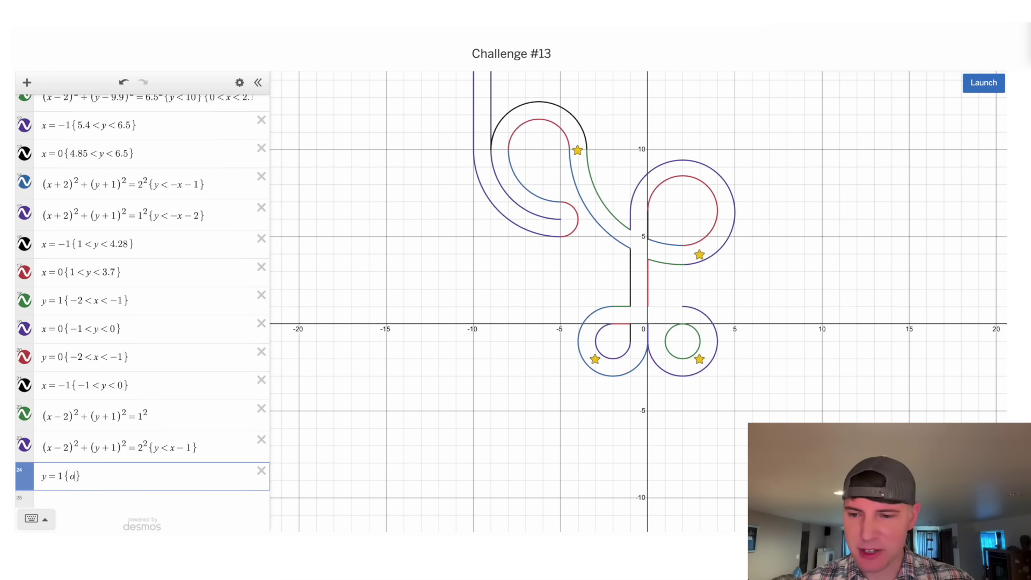
key(BackSpace)
text(0)
click(671, 307)
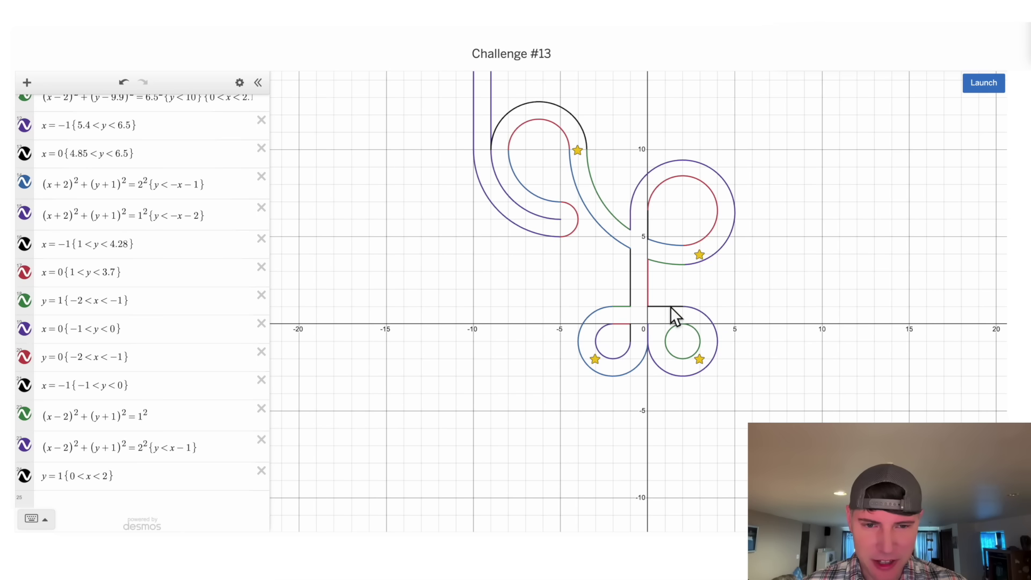
Step: Duplicate the y=1 segment as y=0{0<x<2}
drag(142, 477, 28, 477)
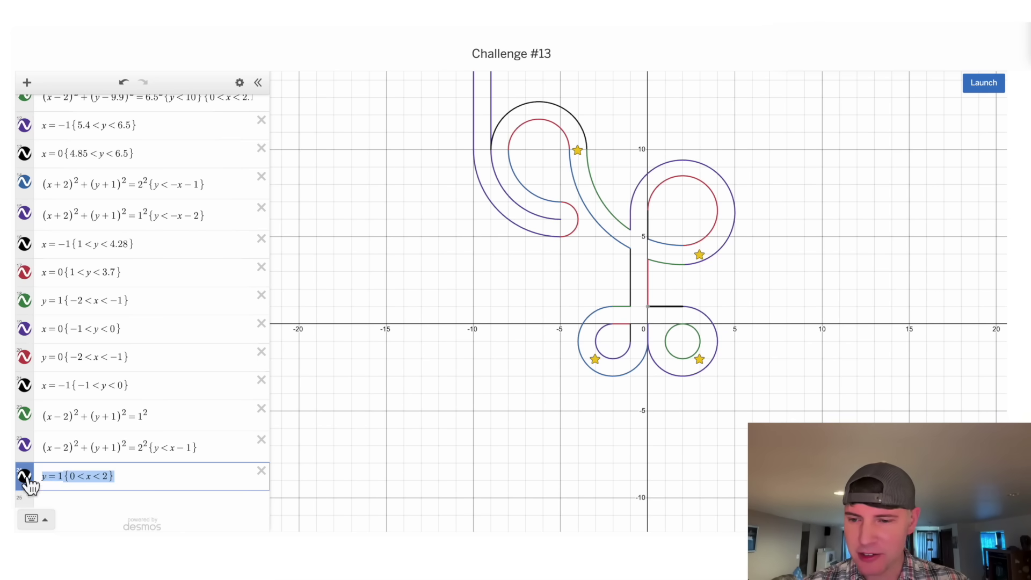
key(ctrl+c)
click(122, 502)
key(ctrl+v)
key(Home)
key(Right)
key(Right)
key(Right)
key(BackSpace)
text(0)
click(657, 292)
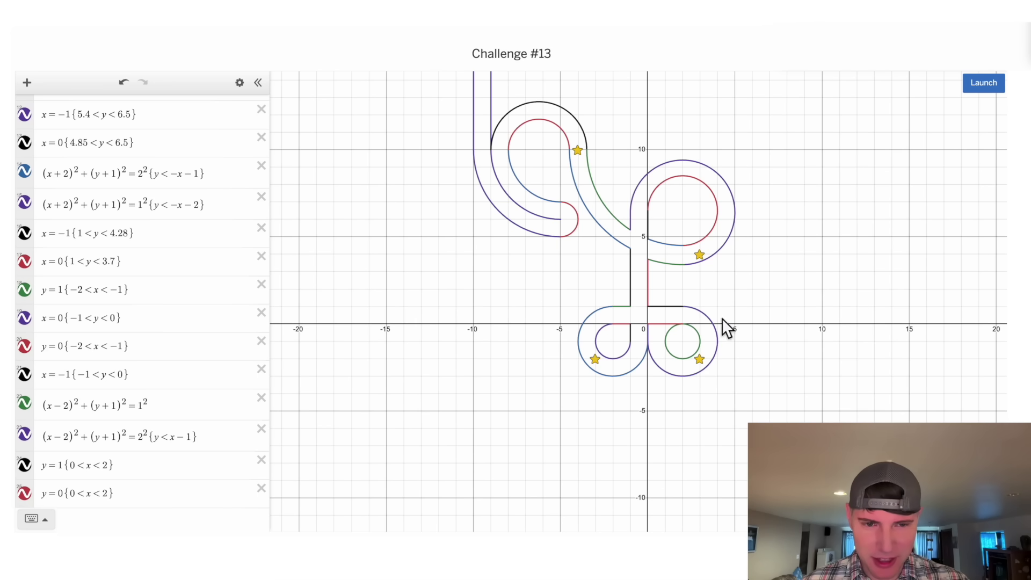
Step: Change the radius-2 circle's restriction from {y<x-1} to {x>2}
click(717, 334)
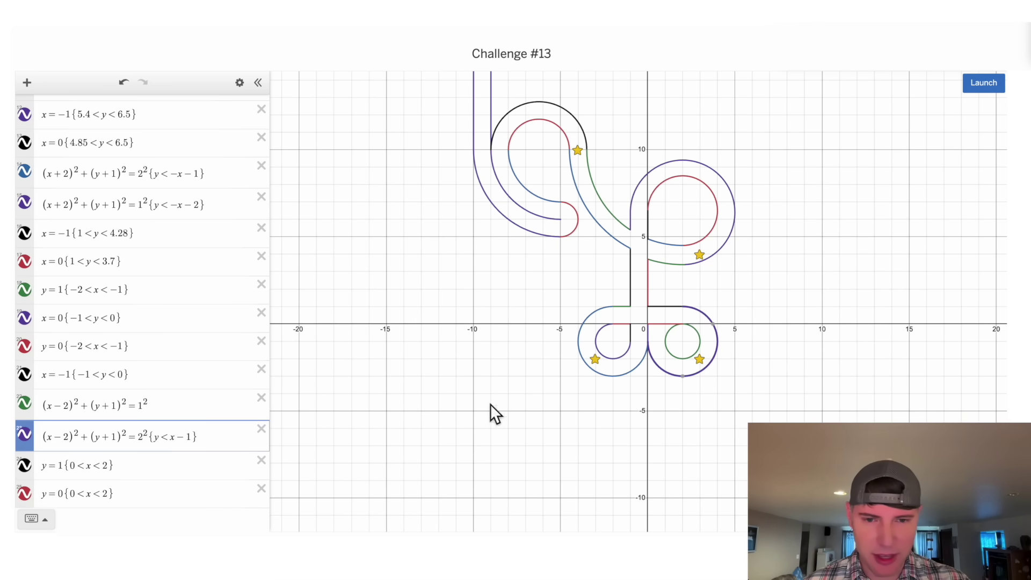
click(187, 437)
key(BackSpace)
key(BackSpace)
key(BackSpace)
key(BackSpace)
key(BackSpace)
text(x>2)
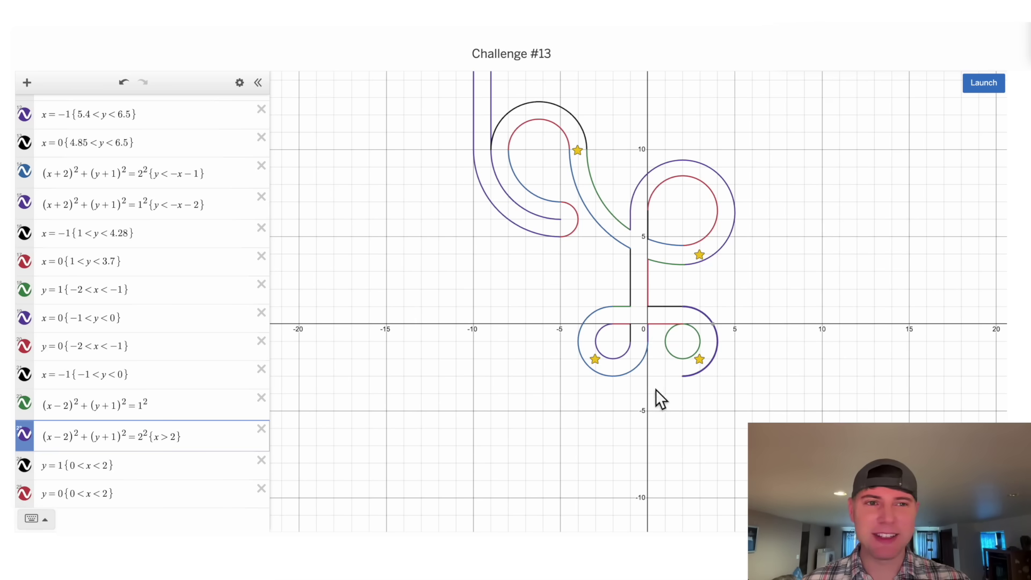
scroll(179, 417, down, 1)
Step: Copy the green circle and edit it into (x−2)²+(y+3)²=1²{x<2}
click(684, 359)
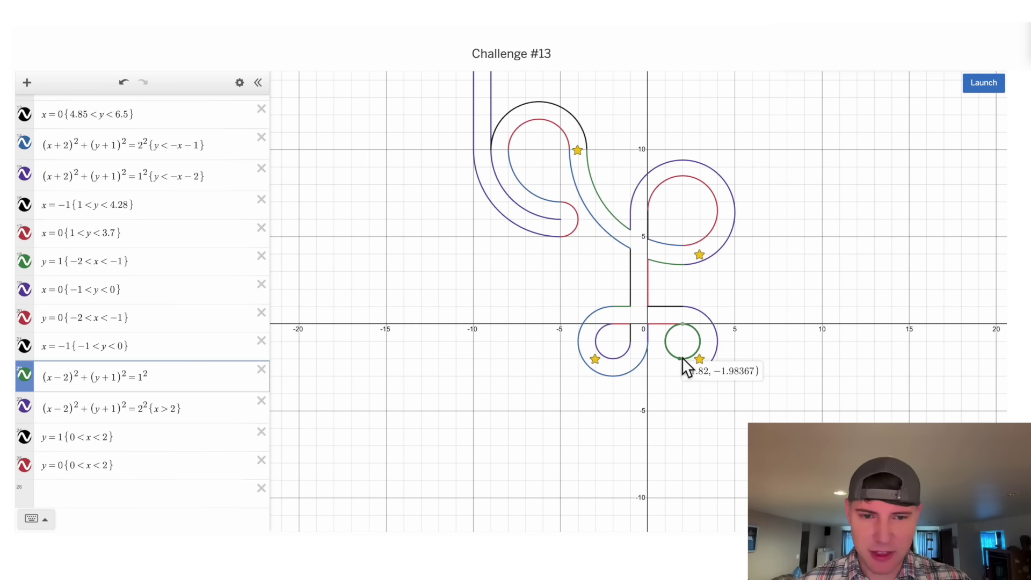
drag(163, 382, 33, 396)
key(ctrl+c)
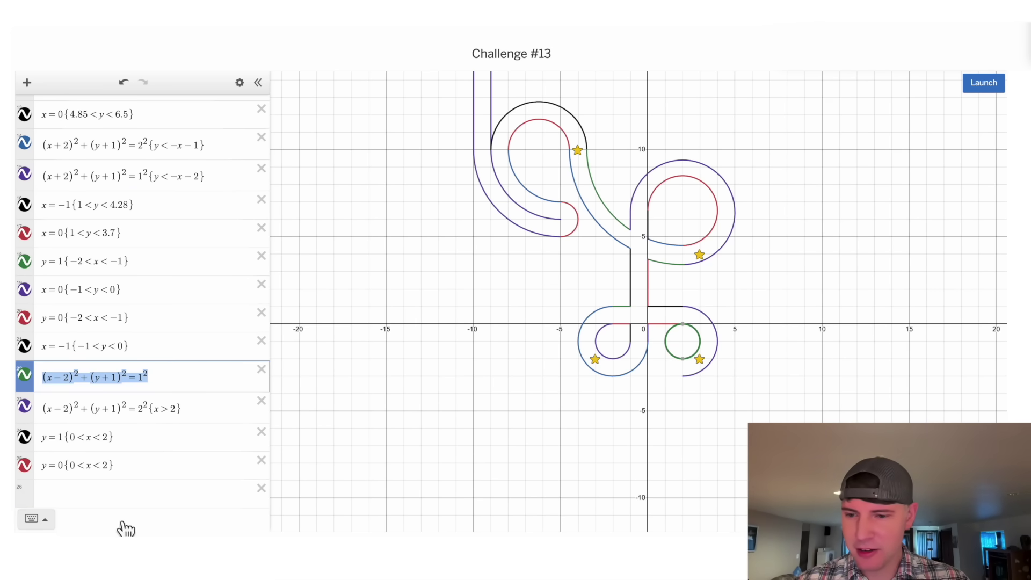
click(110, 497)
key(ctrl+v)
click(115, 496)
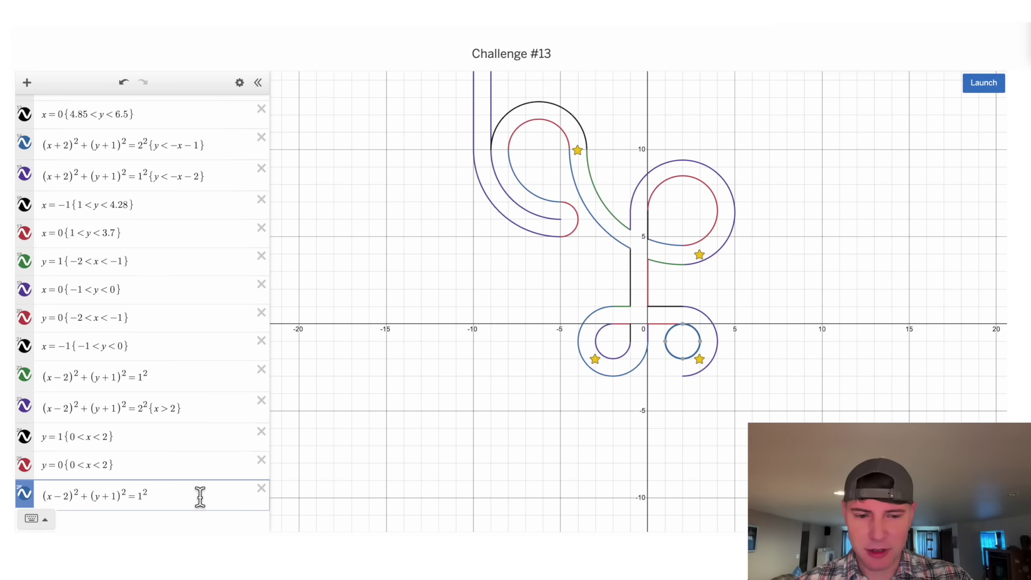
key(BackSpace)
key(BackSpace)
text(+3)
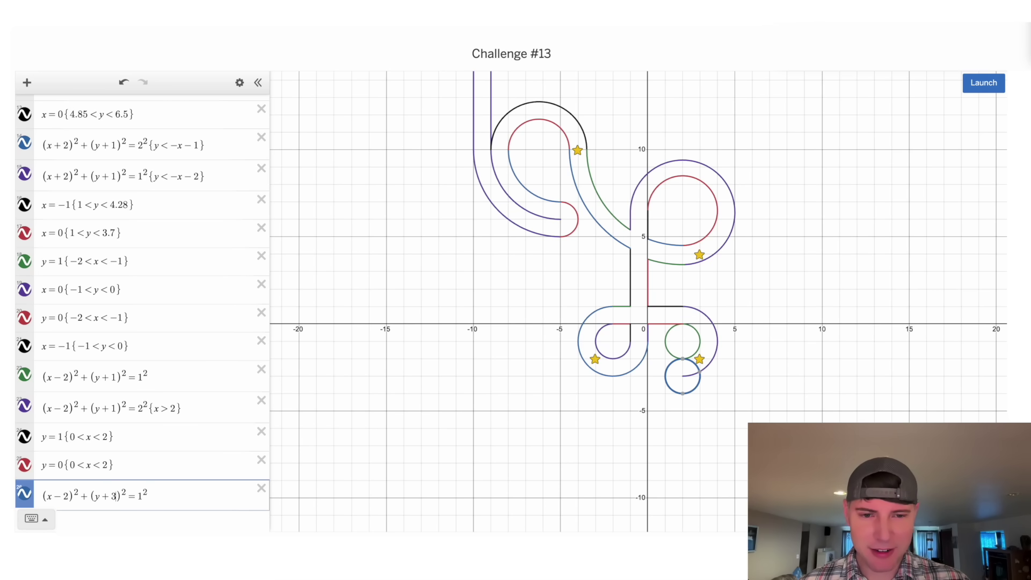
text({)
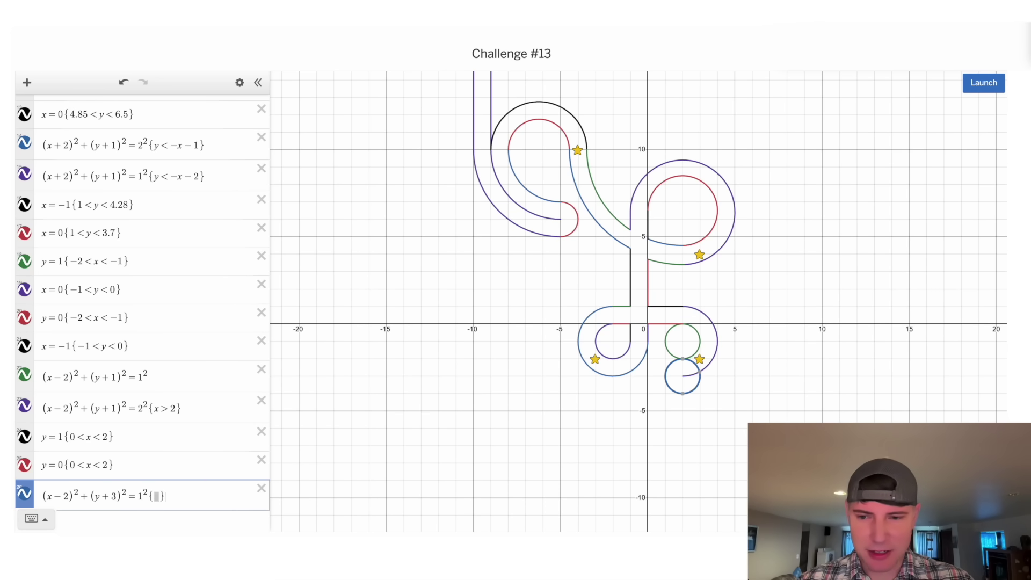
text(x<)
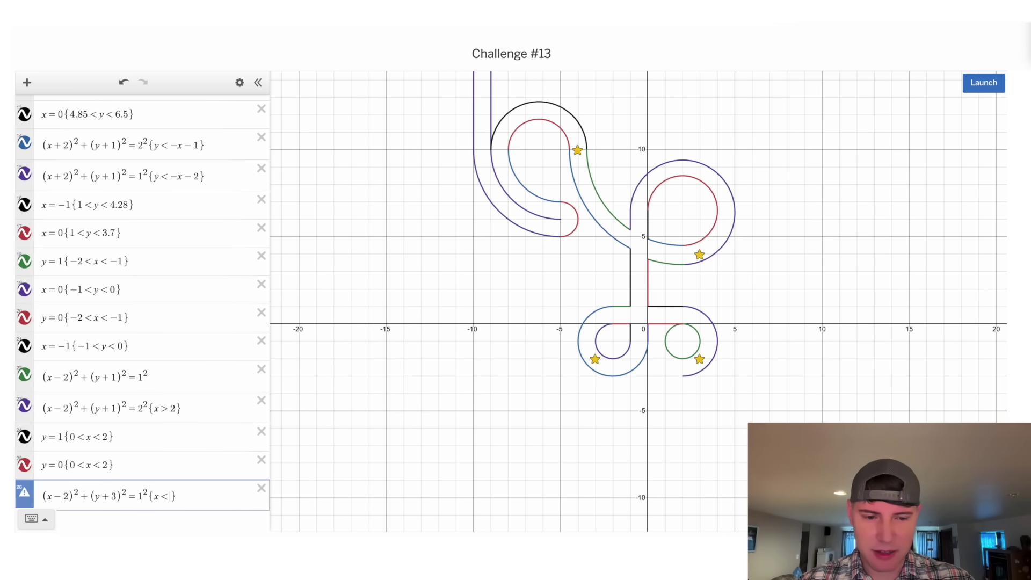
text(2)
key(Return)
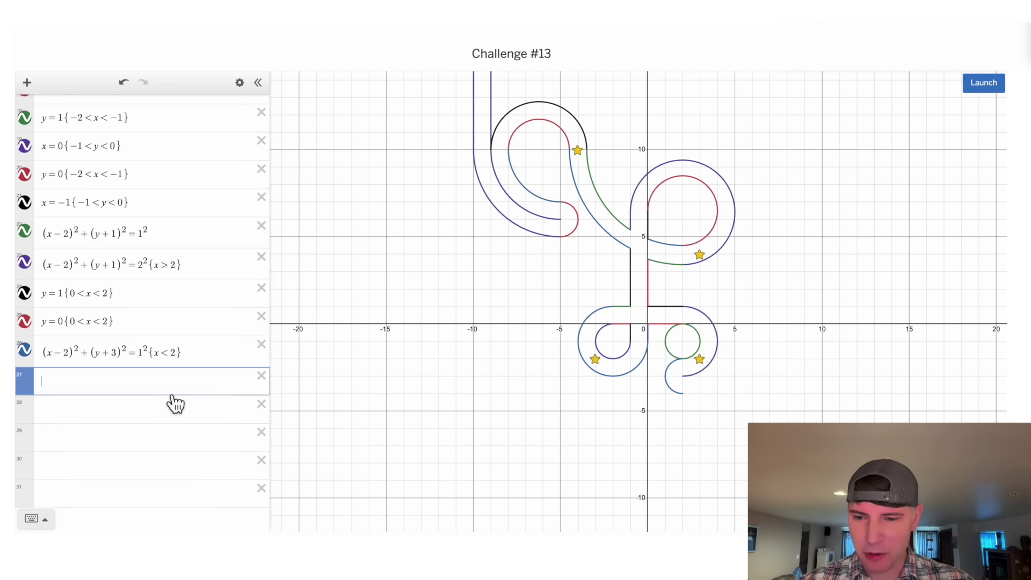
Step: Paste several identical copies of the left half-circle into new rows
key(ctrl+v)
key(Return)
key(ctrl+v)
key(Return)
key(ctrl+v)
key(Return)
key(ctrl+v)
key(Return)
key(ctrl+v)
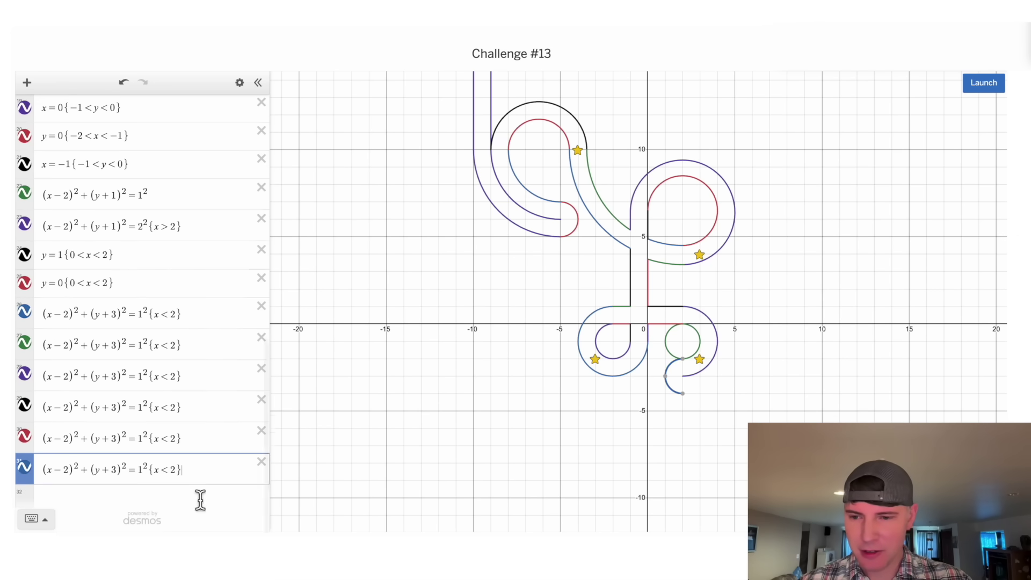
key(Return)
key(ctrl+v)
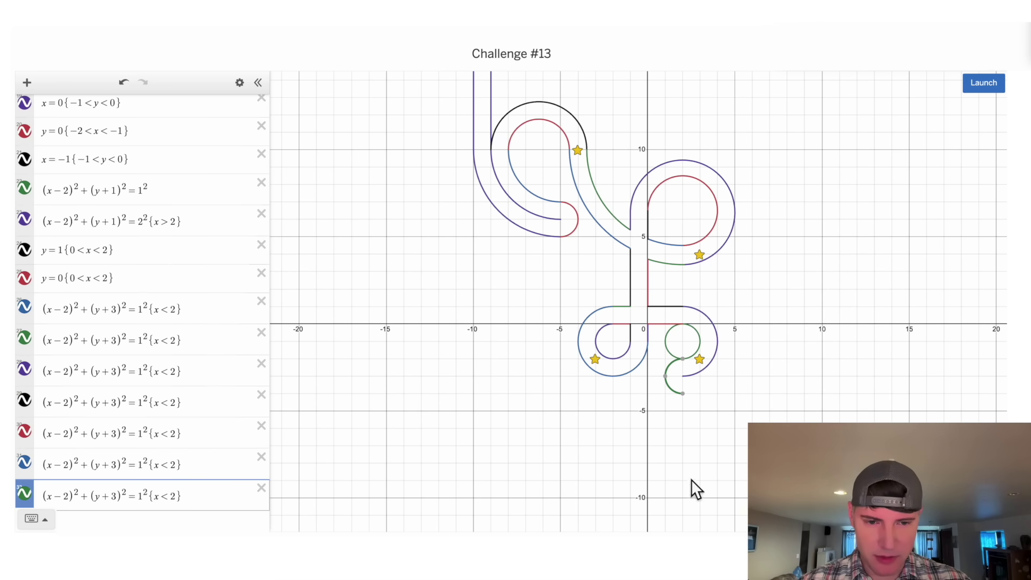
key(Return)
key(ctrl+v)
key(Return)
key(ctrl+v)
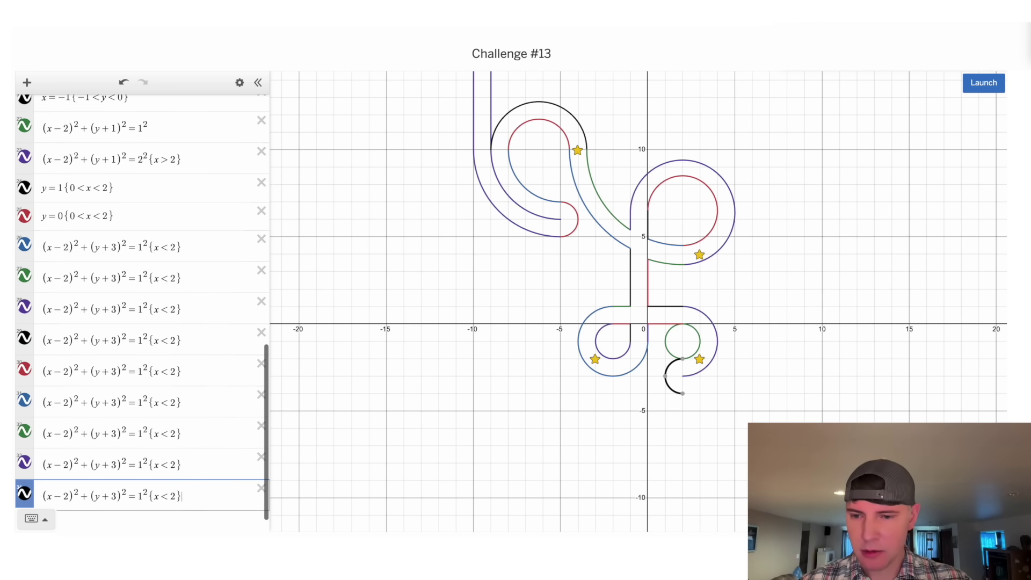
Step: Change the first four copies' y offsets from 3 to 4, 5, 6 and 7
click(117, 279)
key(BackSpace)
text(4)
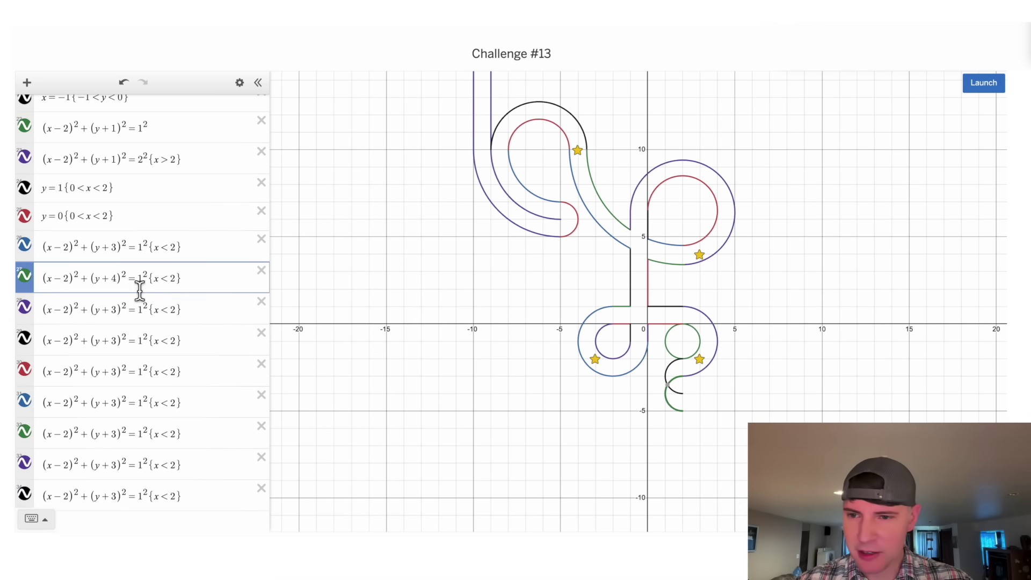
click(117, 310)
key(BackSpace)
text(5)
click(118, 340)
key(BackSpace)
text(6)
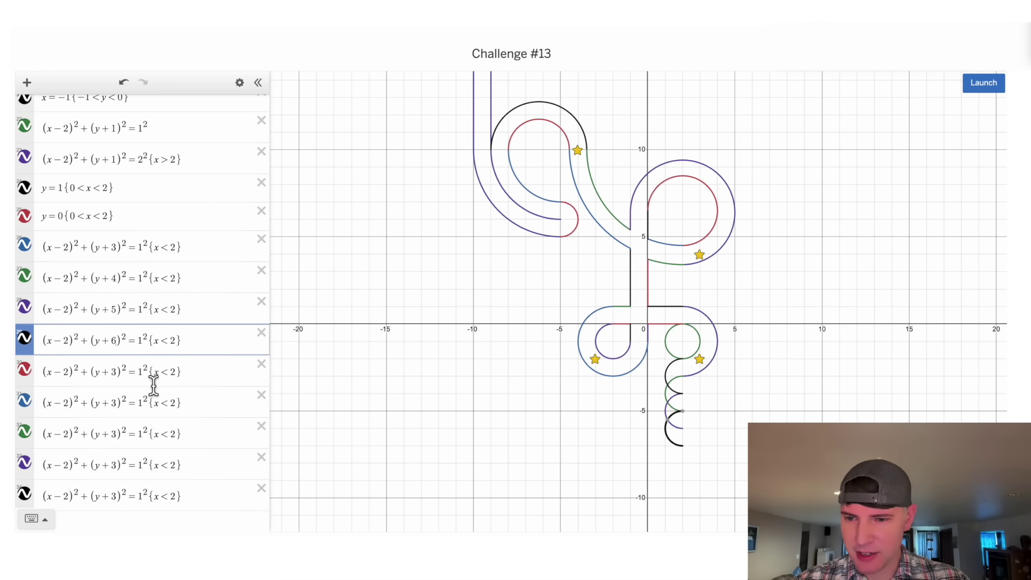
click(119, 379)
key(BackSpace)
text(7)
Step: Change the remaining copies' y offsets to 8, 9, 10 and 11
click(117, 403)
key(BackSpace)
text(8)
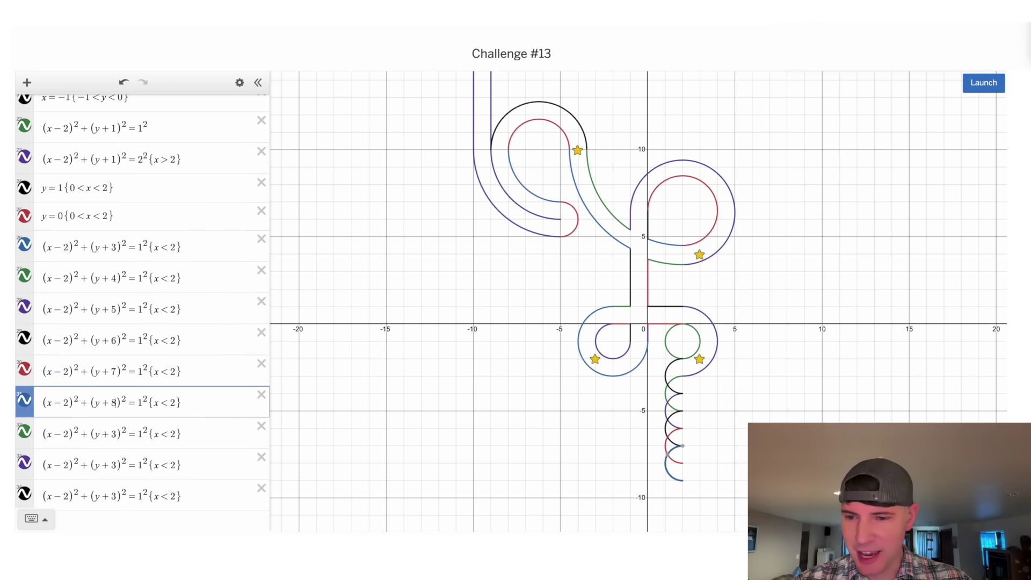
click(121, 442)
key(BackSpace)
text(9)
click(134, 463)
key(BackSpace)
text(10)
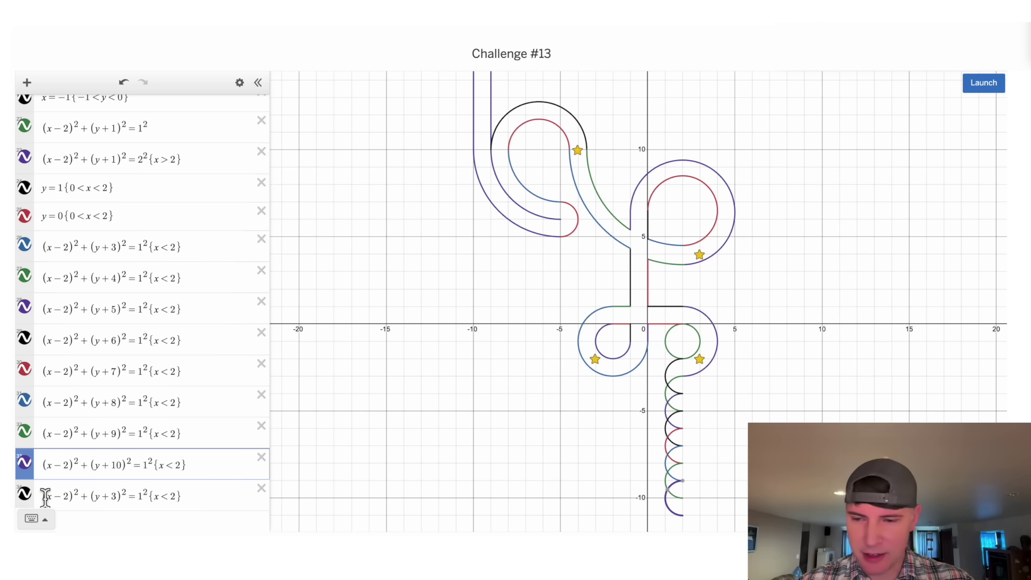
click(120, 502)
key(BackSpace)
text(11)
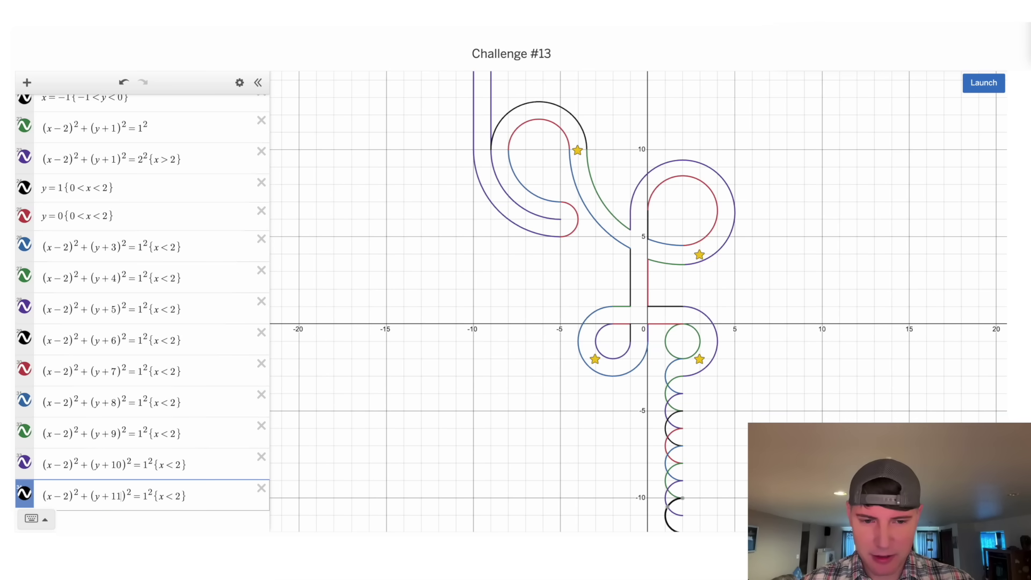
Step: Switch the y+4, y+6, y+8 and y+10 arcs' restrictions to {x>2}
click(669, 374)
click(669, 401)
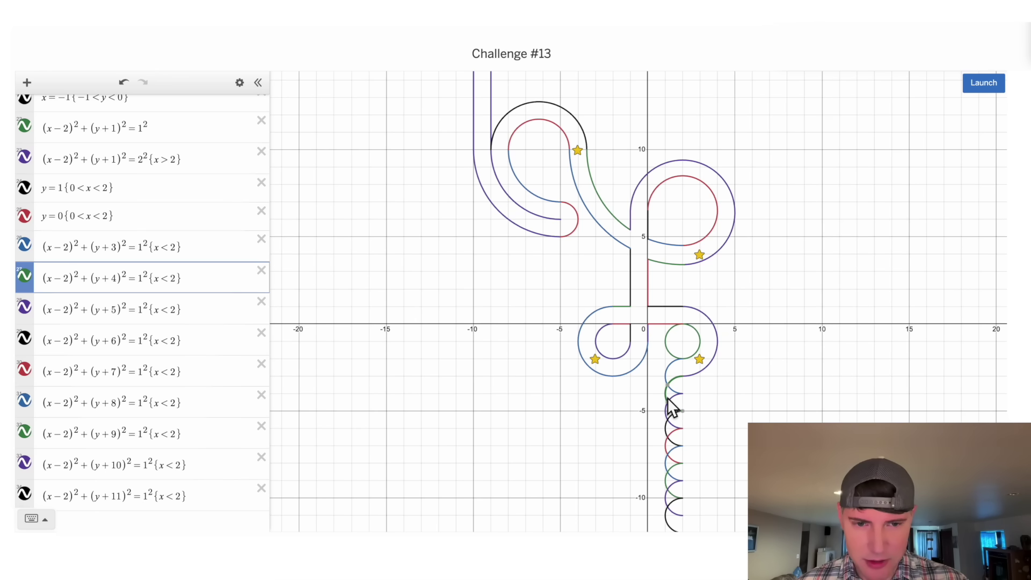
click(170, 278)
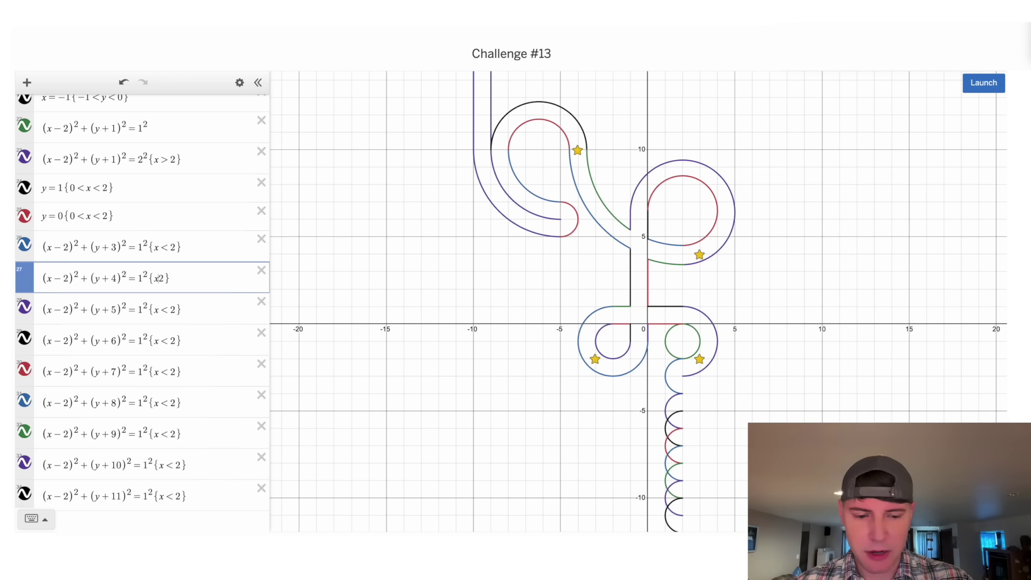
key(BackSpace)
text(>)
click(171, 343)
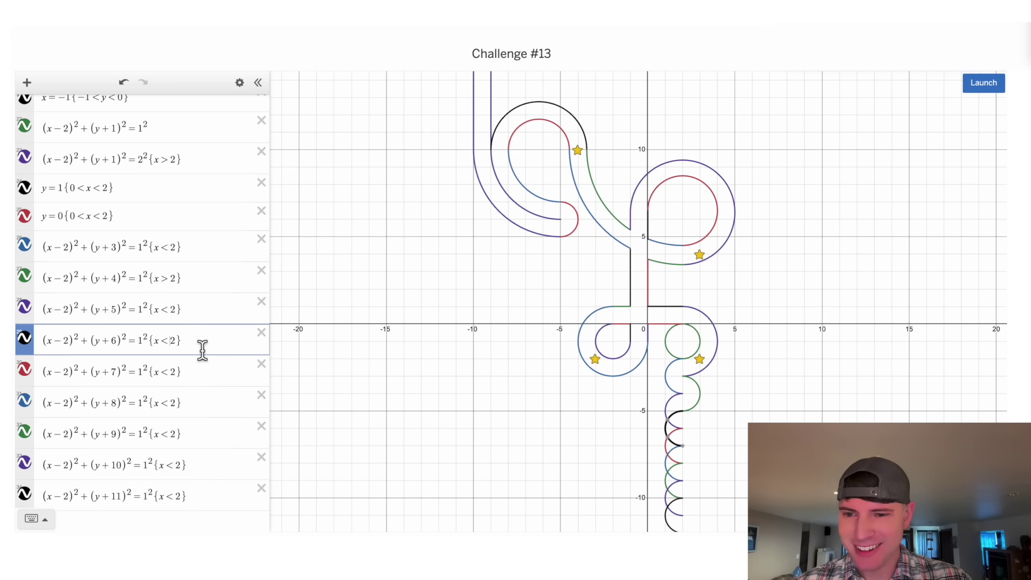
key(BackSpace)
text(>)
click(171, 402)
key(BackSpace)
text(>)
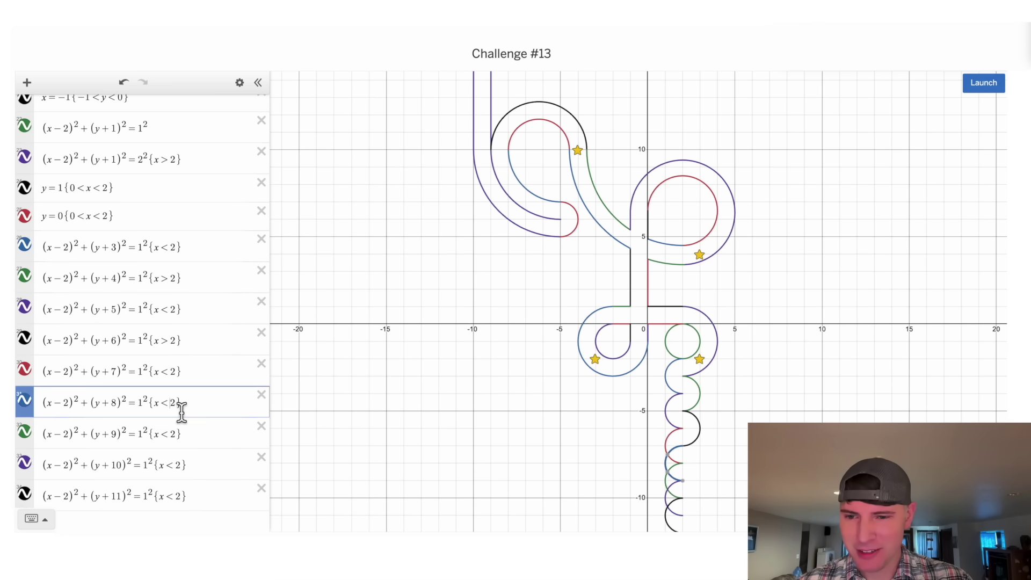
click(177, 465)
key(BackSpace)
text(>)
Step: Add a final (y+12){x>2} half-circle and launch the marbles
click(203, 499)
key(ctrl+a)
key(ctrl+c)
key(Return)
key(ctrl+v)
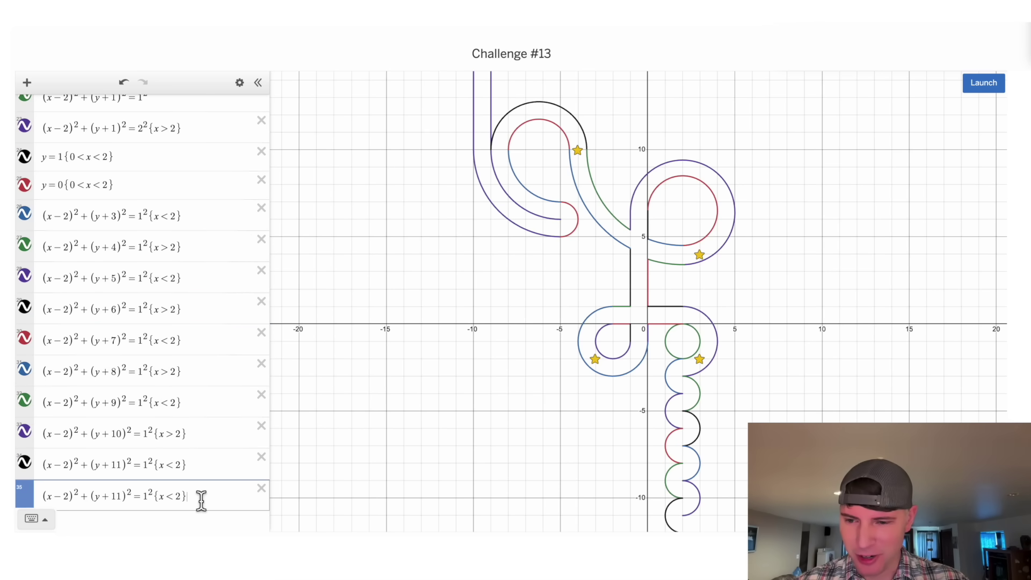
key(Left)
key(Left)
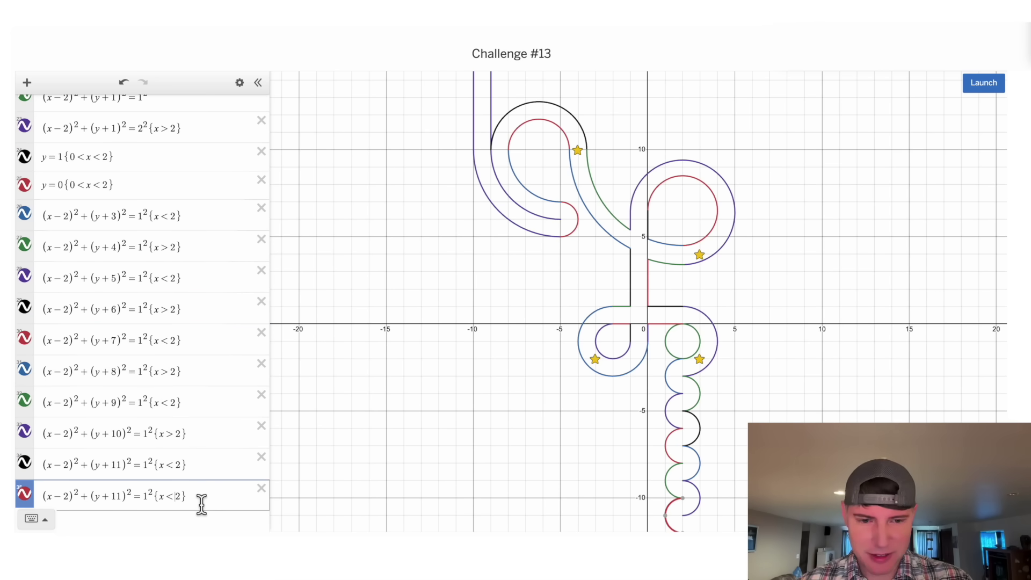
key(BackSpace)
text(>)
click(127, 497)
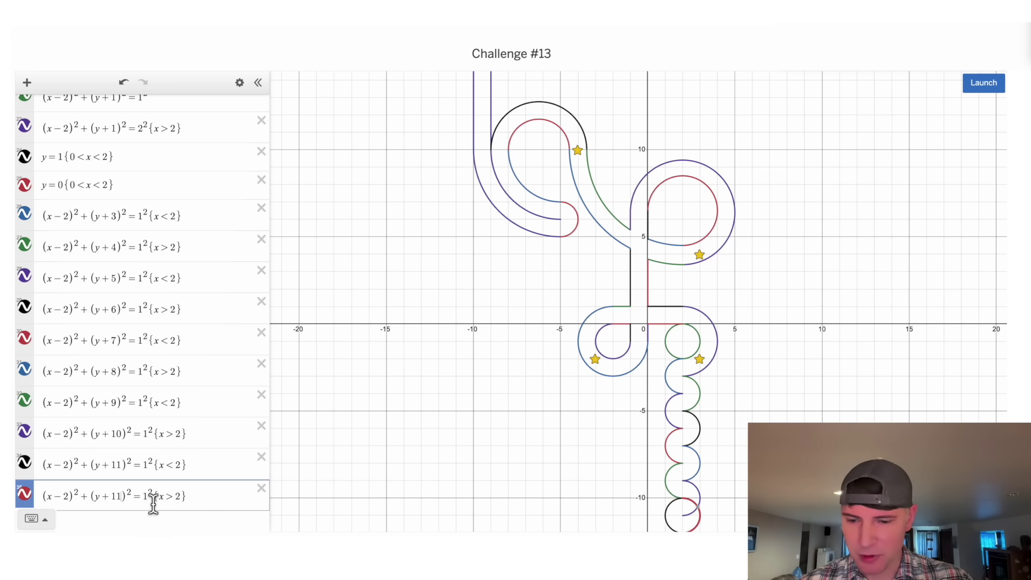
key(BackSpace)
text(2)
click(988, 83)
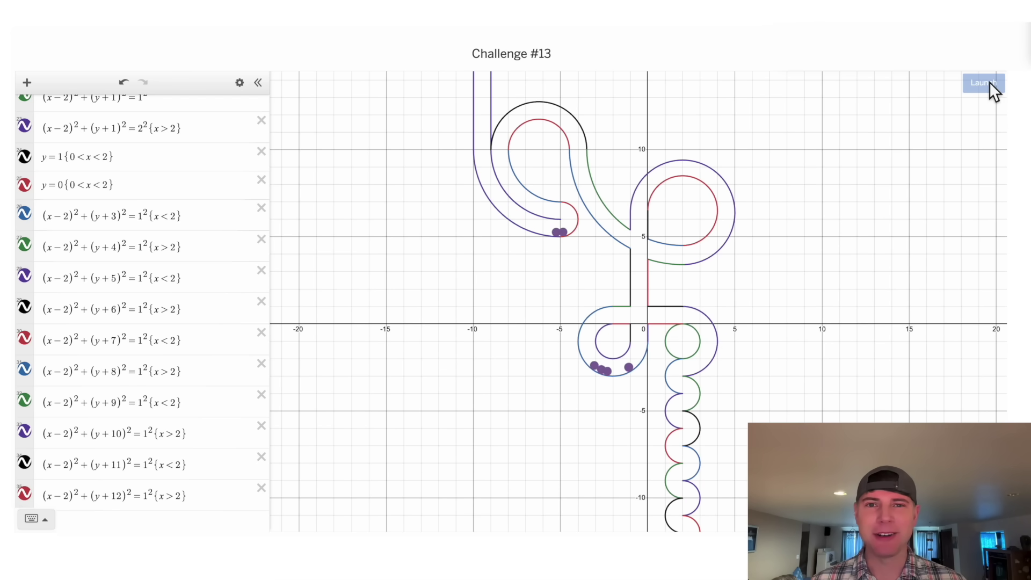
Step: Restrict the green circle (x−2)²+(y+1)²=1² to {x>2} and relaunch the marbles
click(668, 345)
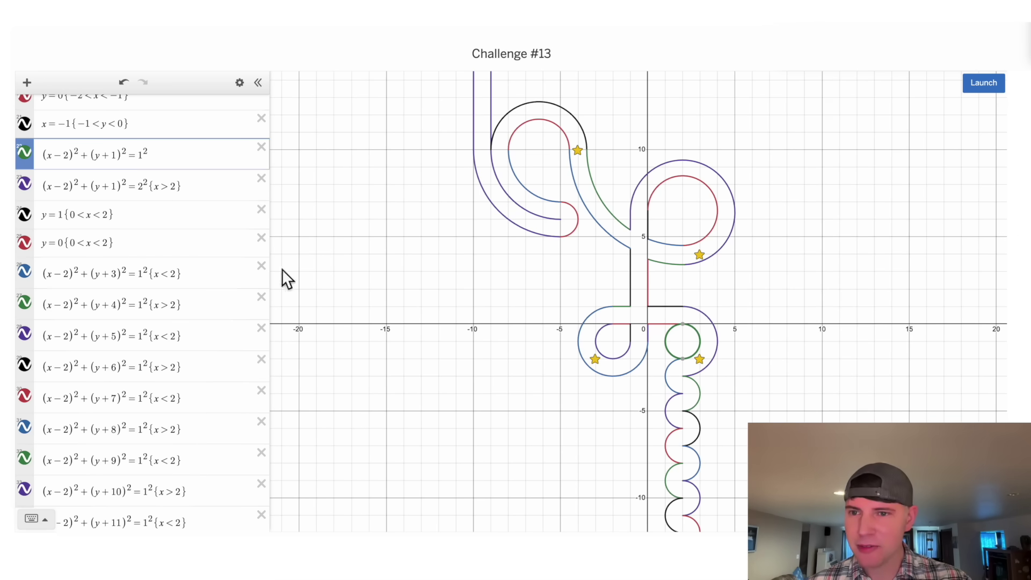
text(x>2})
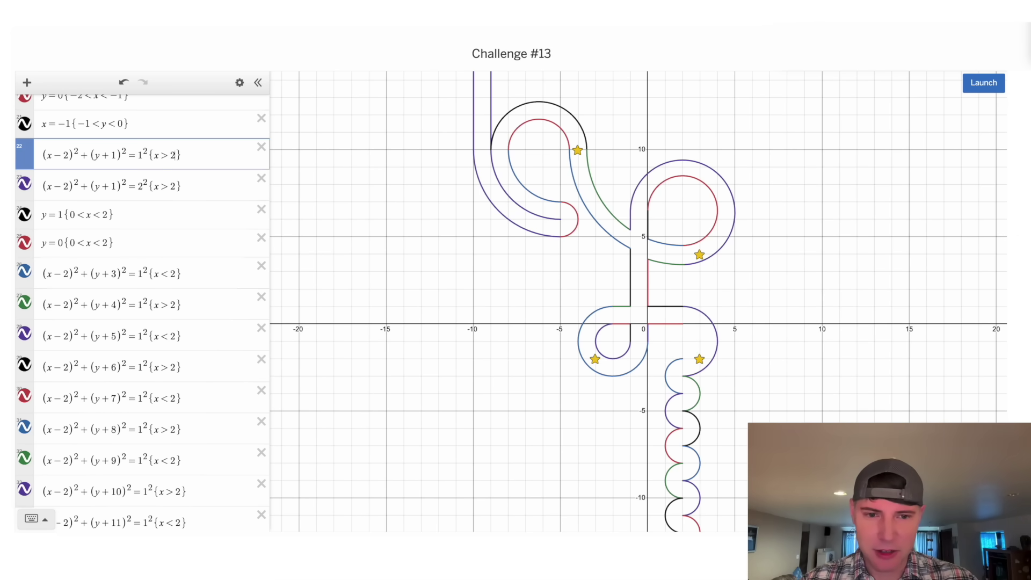
click(762, 390)
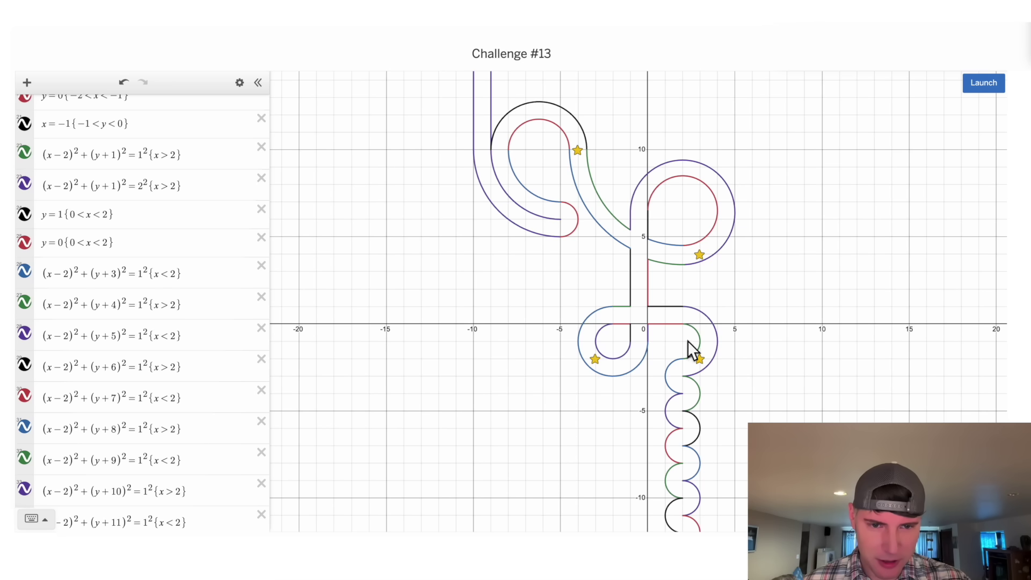
click(981, 84)
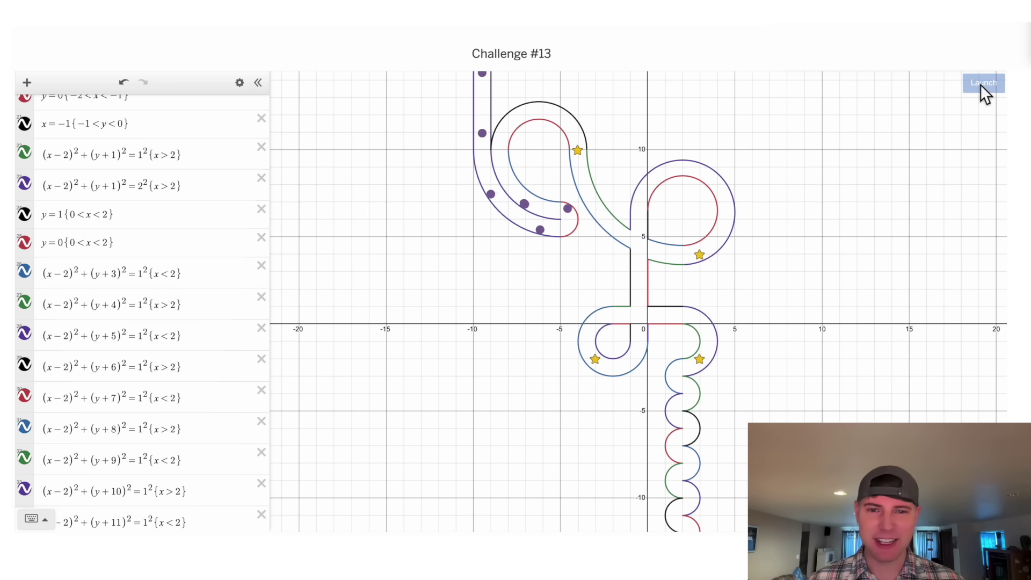